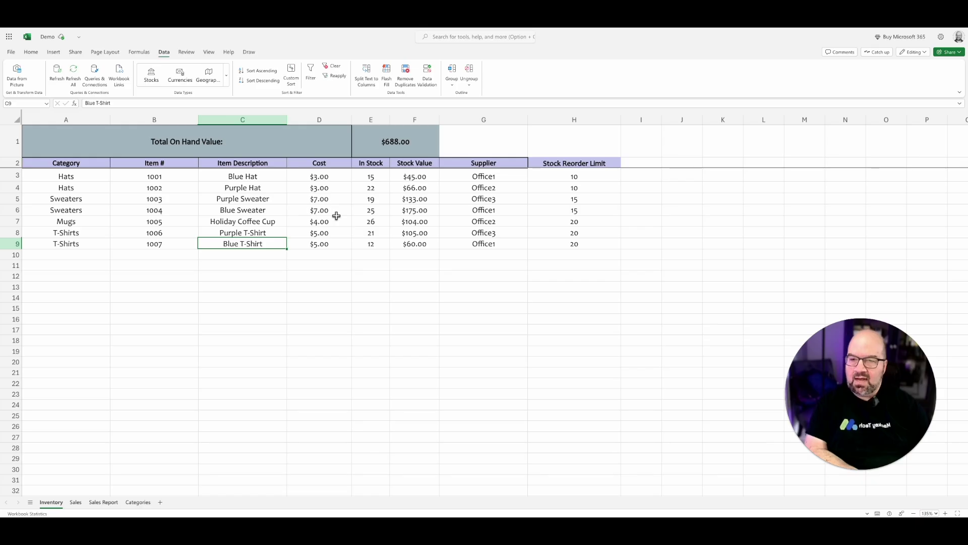
Examine the first In Stock formula on the Inventory sheet and the first entry's customer, item, price and quantity on the Sales sheet
left_click(373, 177)
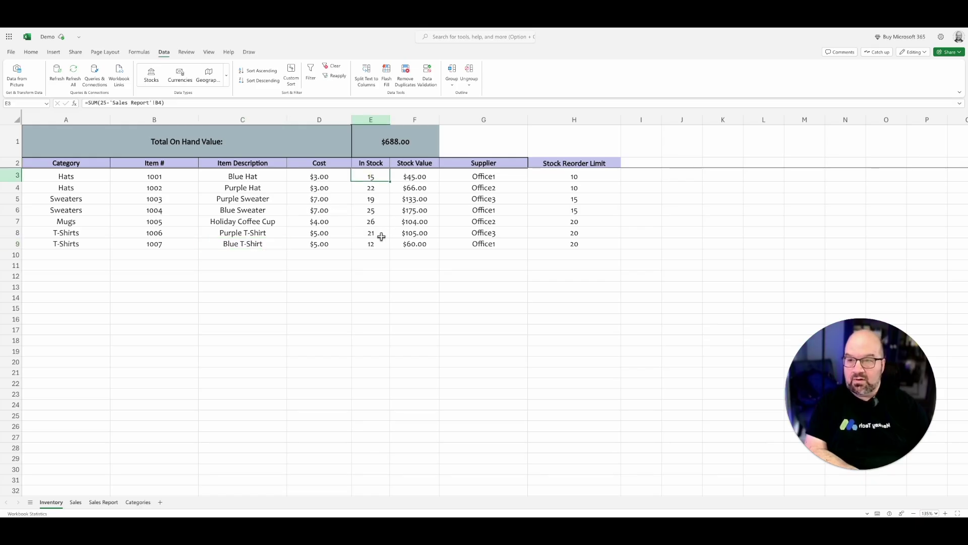
left_click(75, 503)
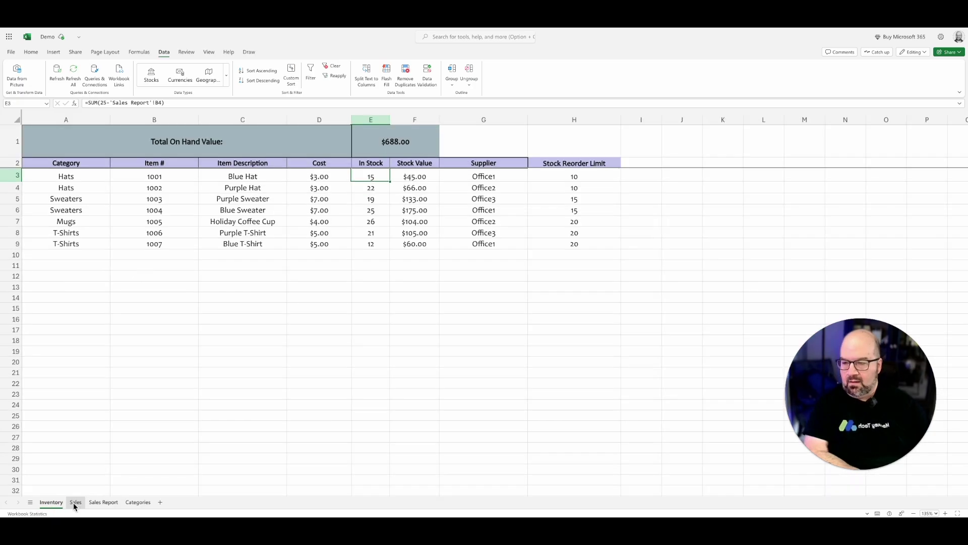
left_click(76, 502)
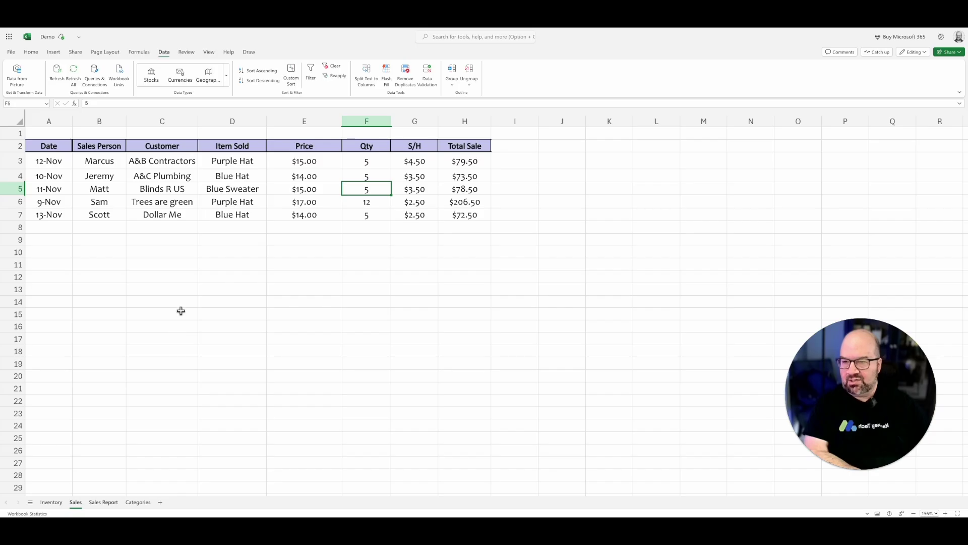
left_click(190, 231)
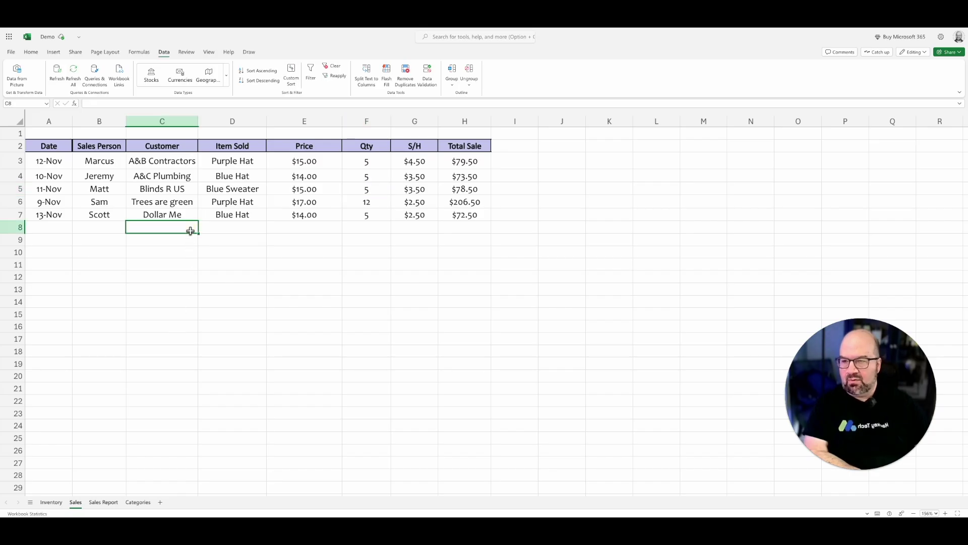
left_click(105, 171)
left_click(169, 161)
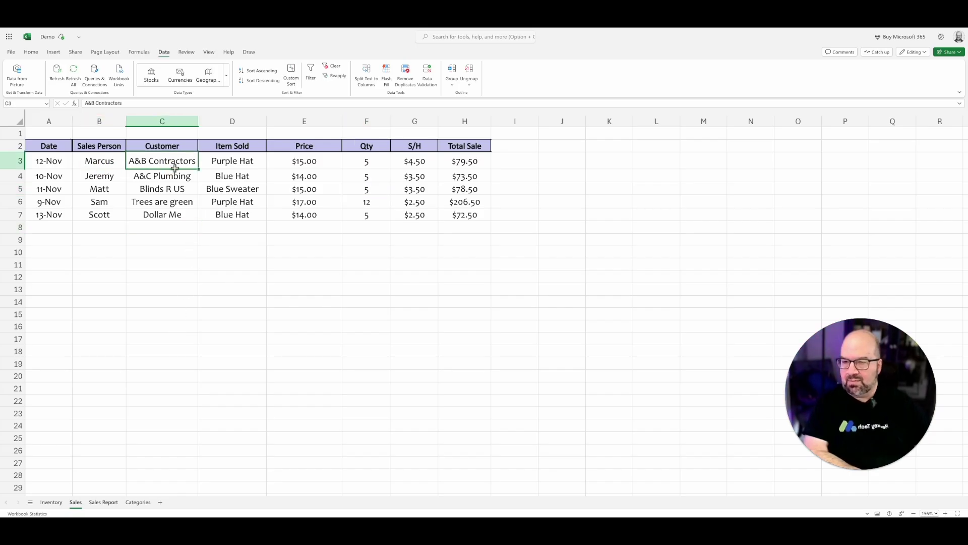
left_click(251, 161)
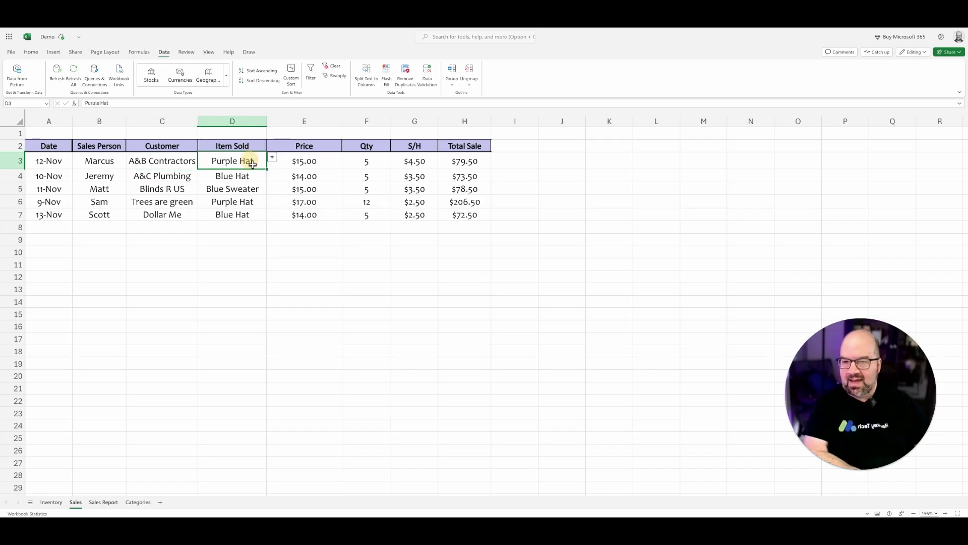
left_click(315, 160)
left_click(366, 161)
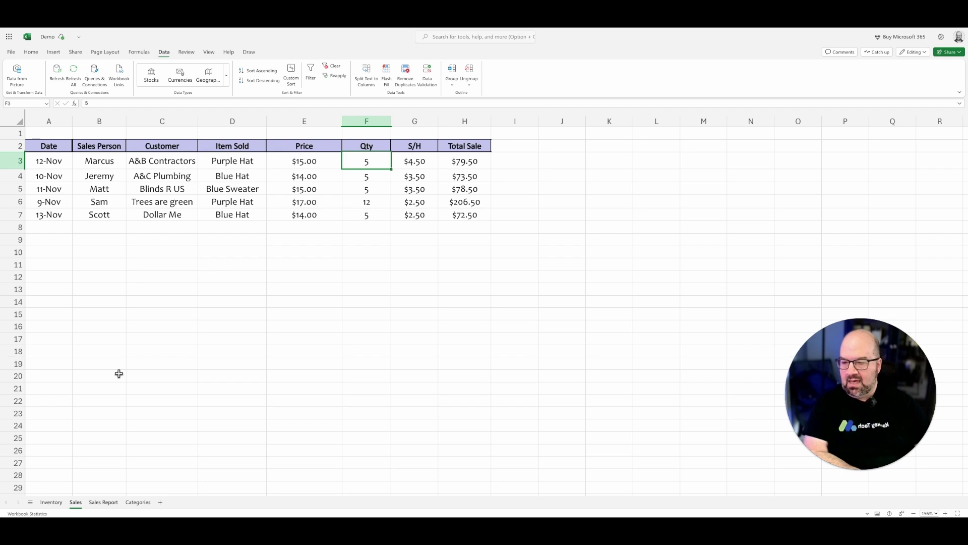
Examine the In Stock cells for the first four items on the finished Inventory sheet
left_click(51, 501)
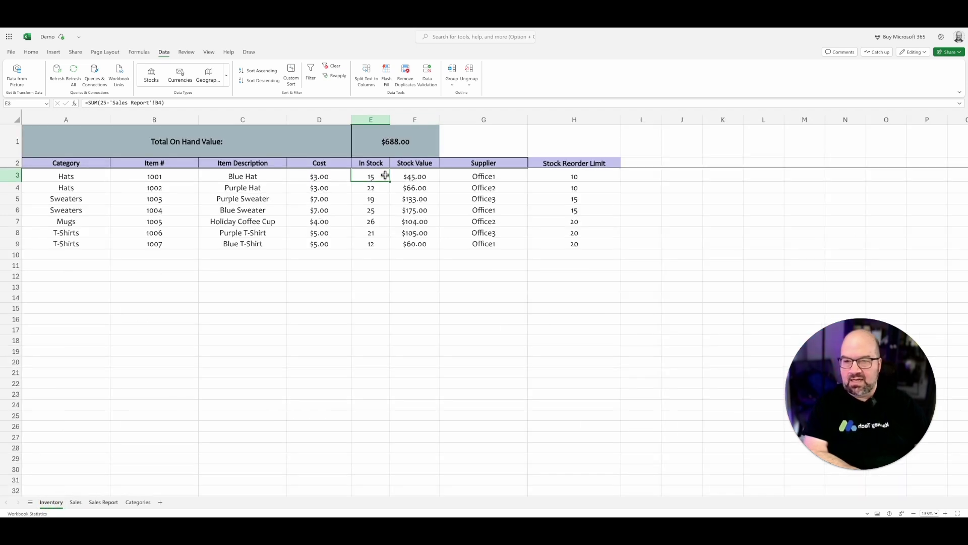
left_click(378, 188)
left_click(379, 201)
left_click(378, 210)
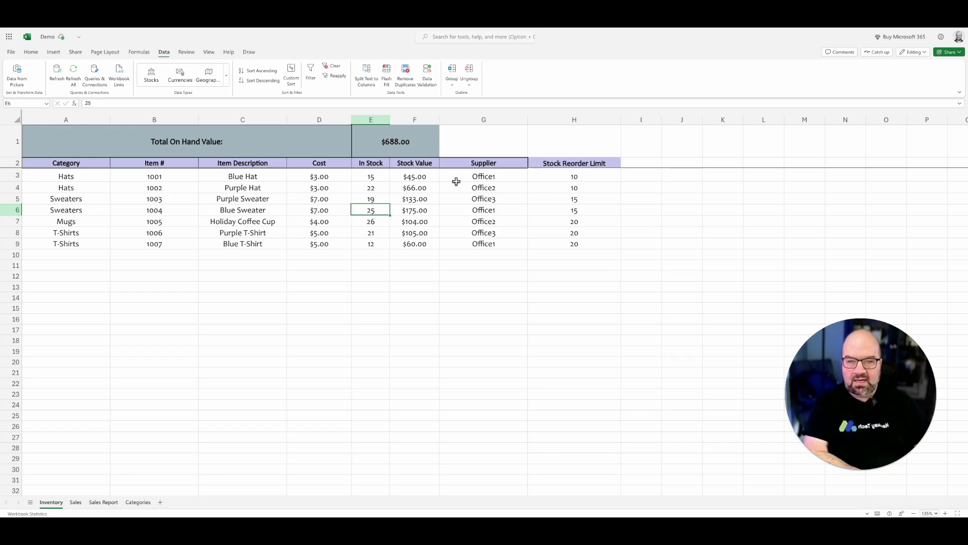
left_click(370, 179)
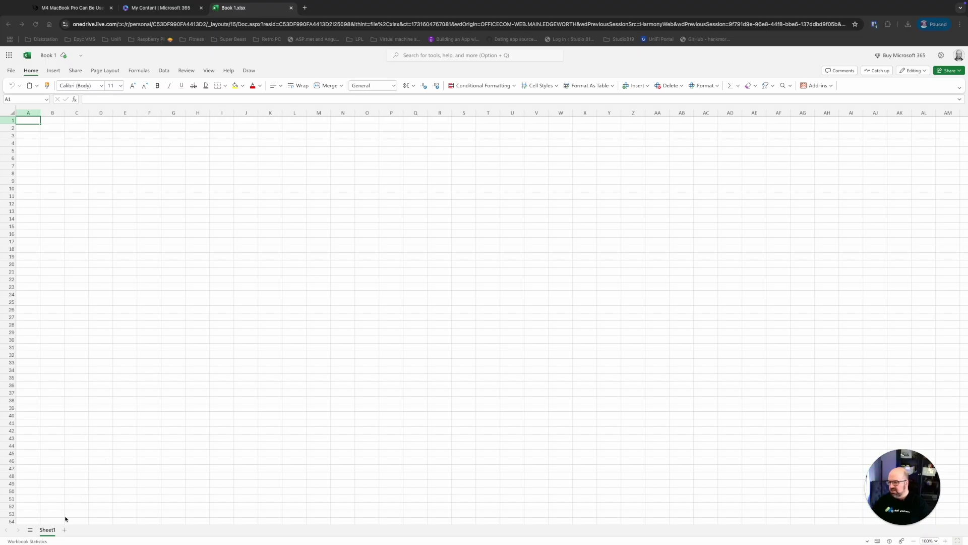
Rename Sheet1 of the blank workbook as Inventory
left_click(47, 530)
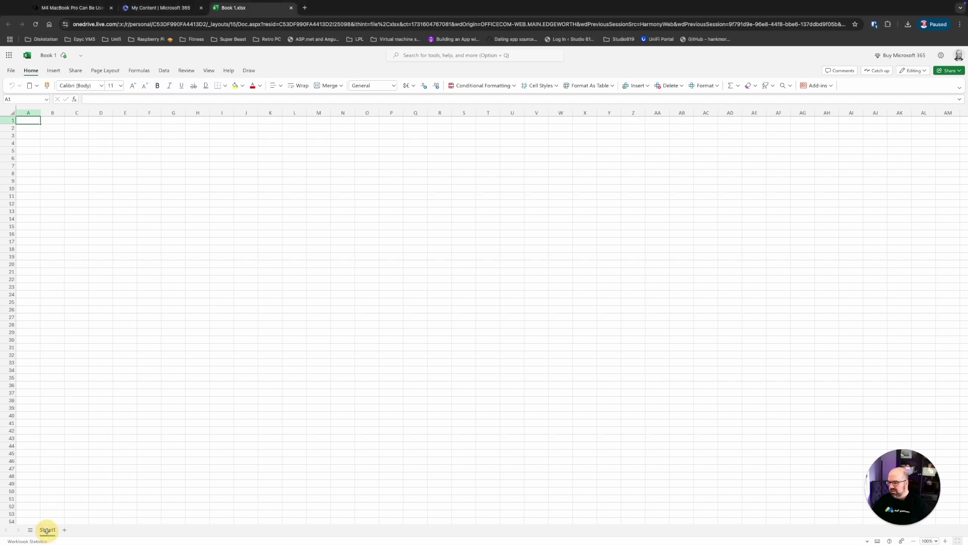
double_click(47, 531)
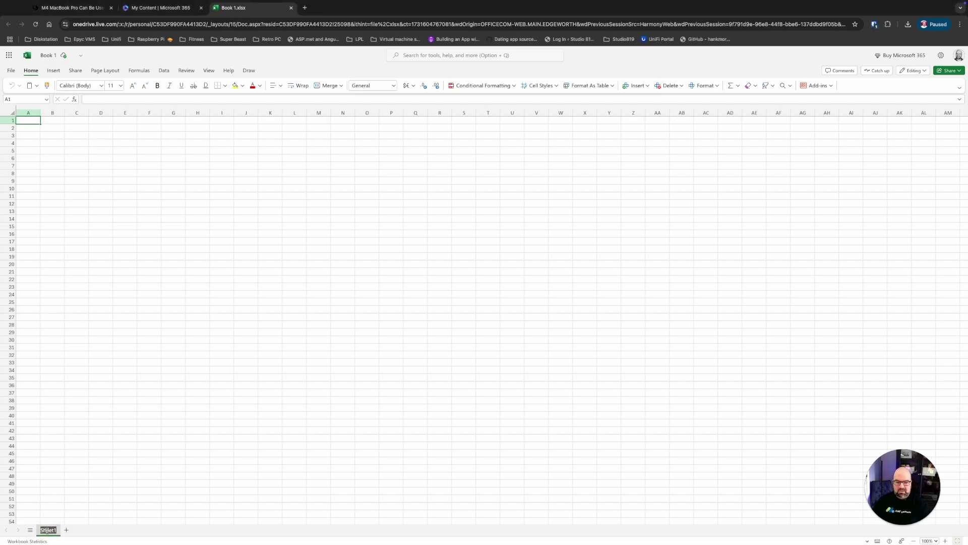
type("Inventory")
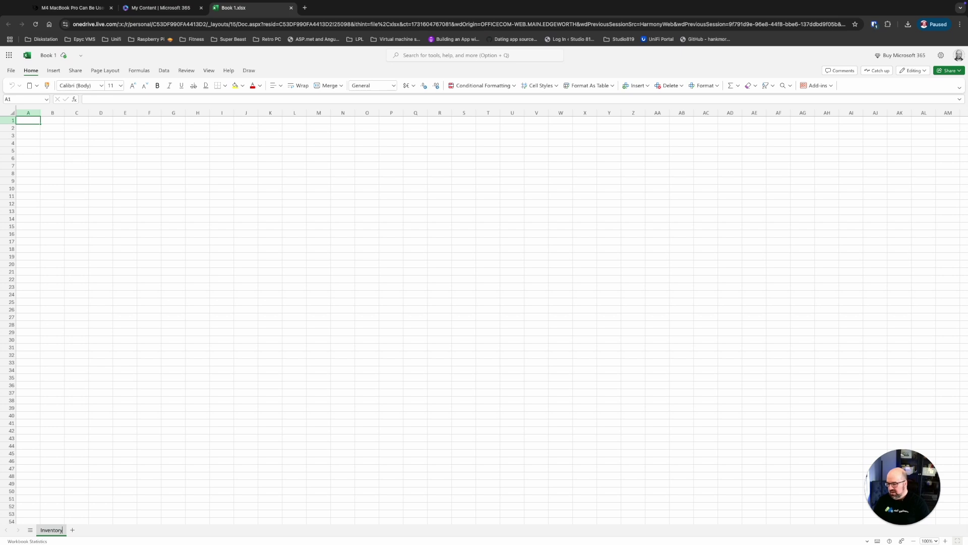
key("Return")
Add a second sheet to the workbook and name it Sales
left_click(72, 530)
double_click(73, 532)
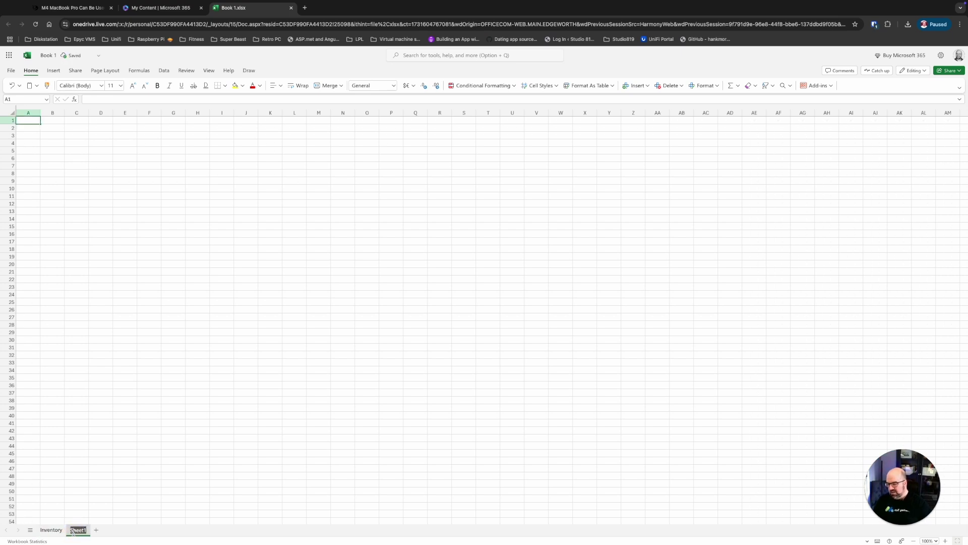
type("Sales")
key("Return")
Name the third sheet, placed after Sales, Categories
left_click(133, 451)
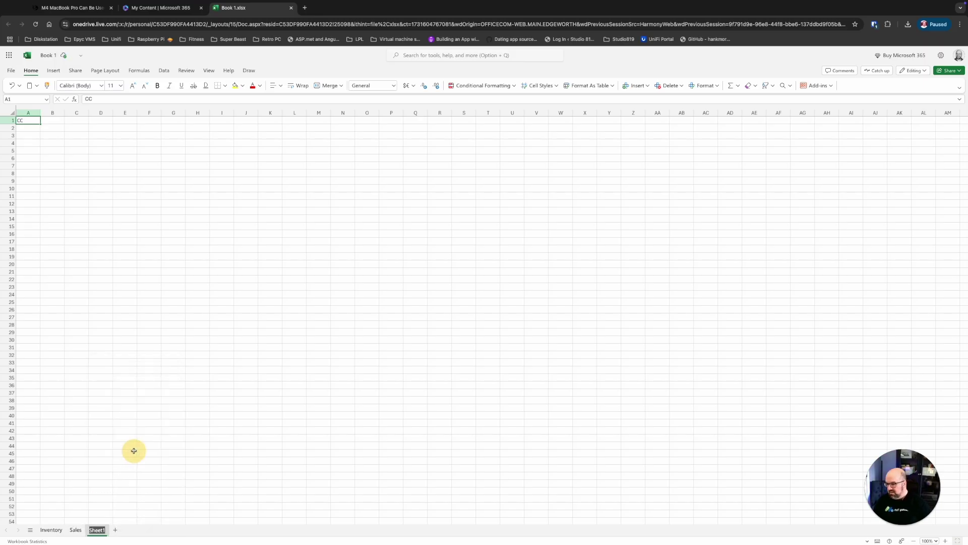
type("Categories")
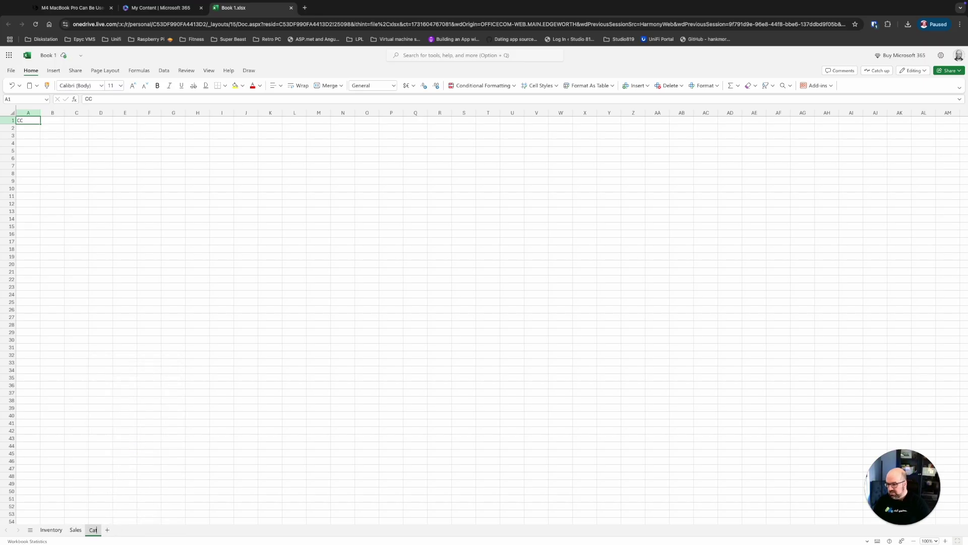
key("Return")
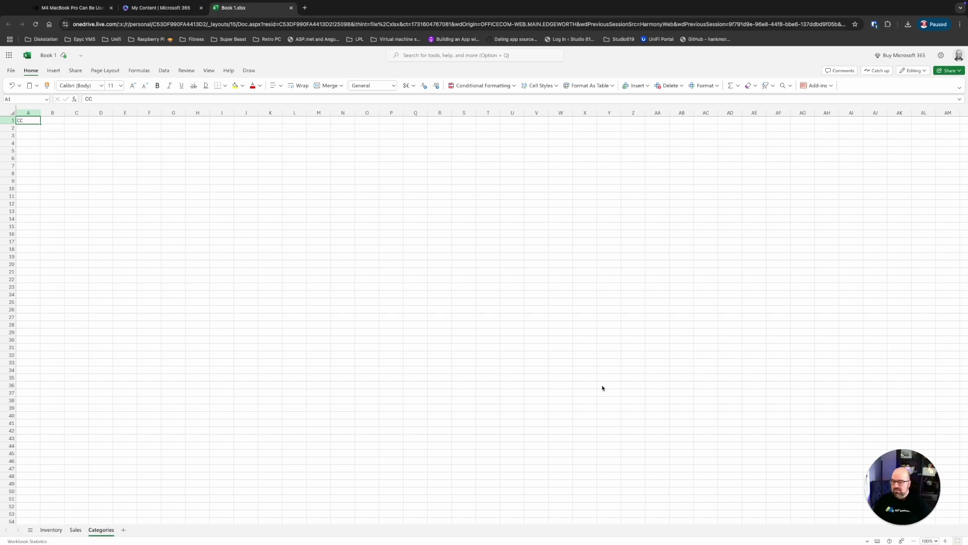
Enter the headers Category, Item # and Item Description in cells A2 to C2 of the Inventory sheet
left_click(51, 530)
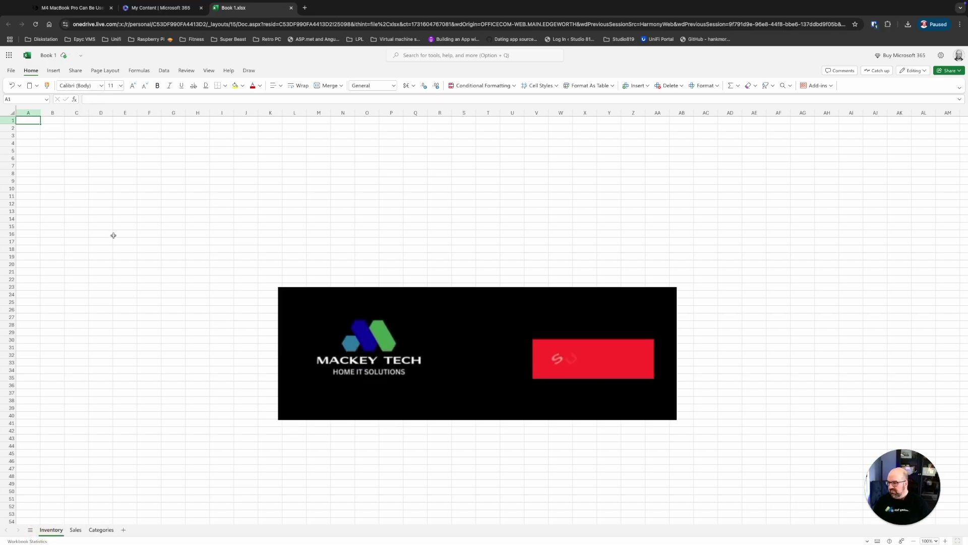
scroll(128, 231, "up", 10)
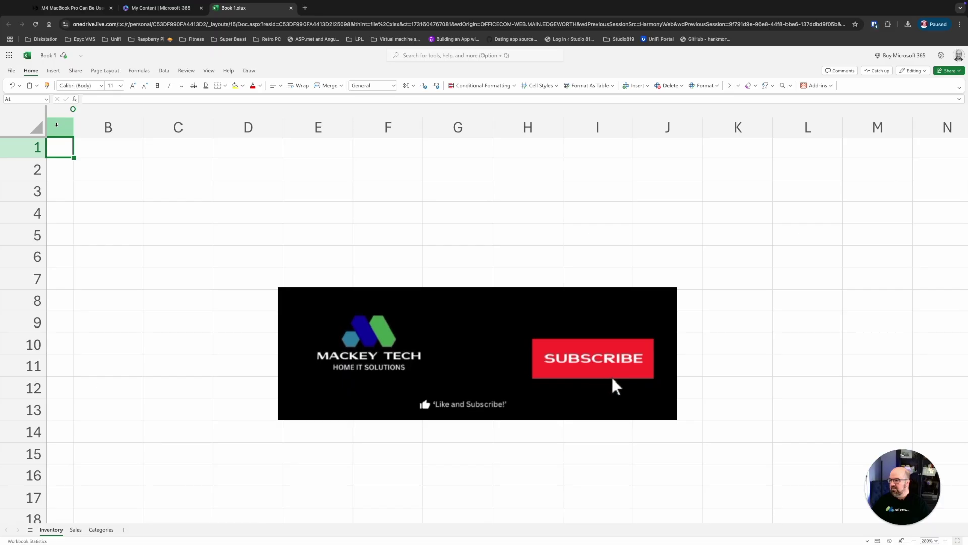
key("Down")
type("Categri")
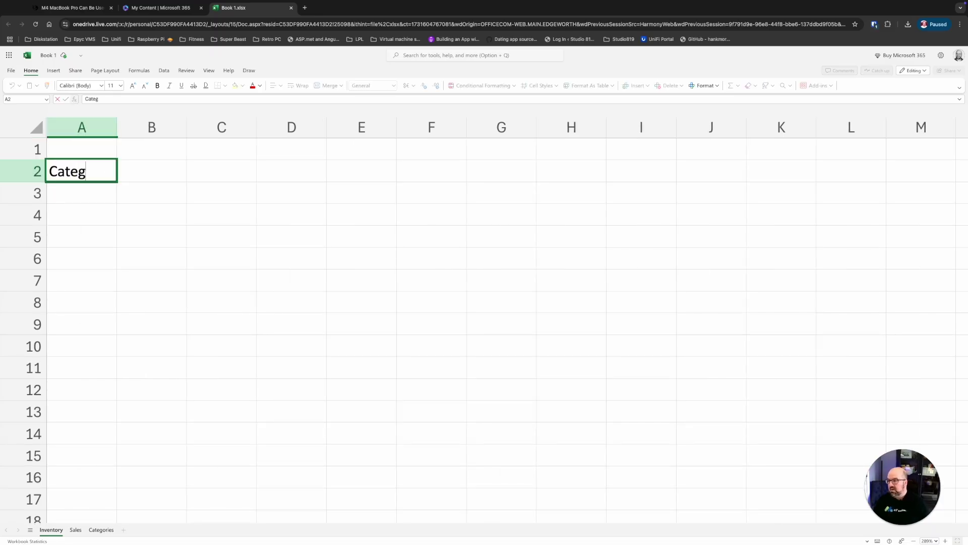
key("BackSpace")
key("BackSpace")
type("ory")
key("Tab")
type("Item #")
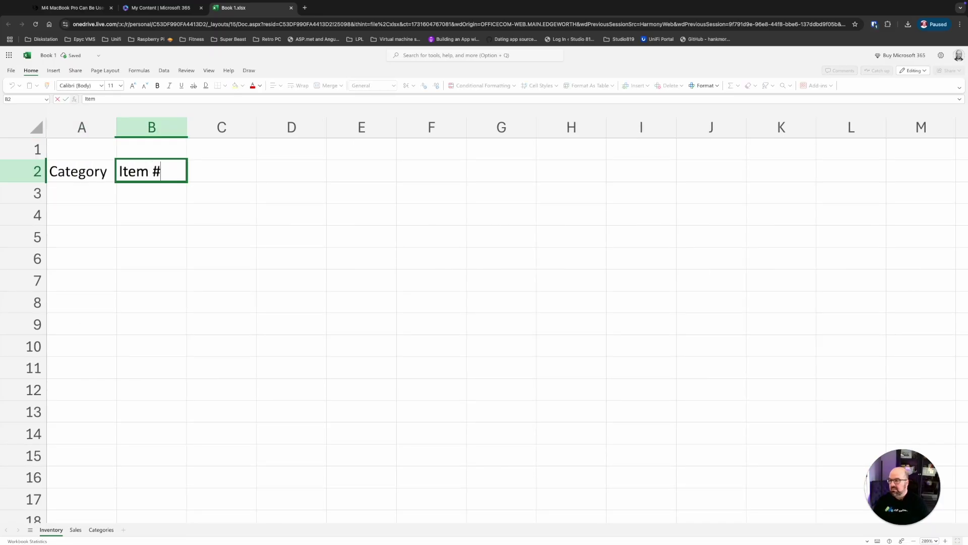
key("Tab")
type("Item Description")
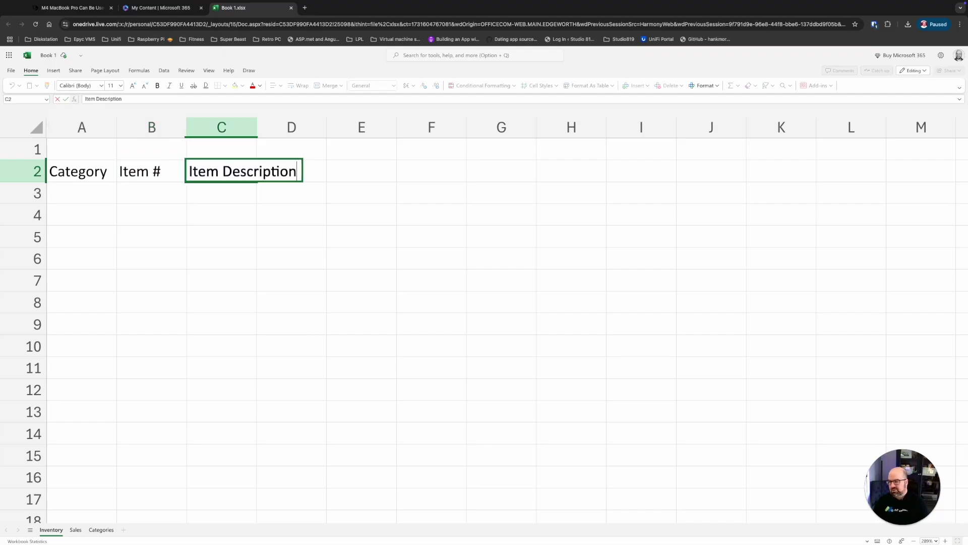
key("Tab")
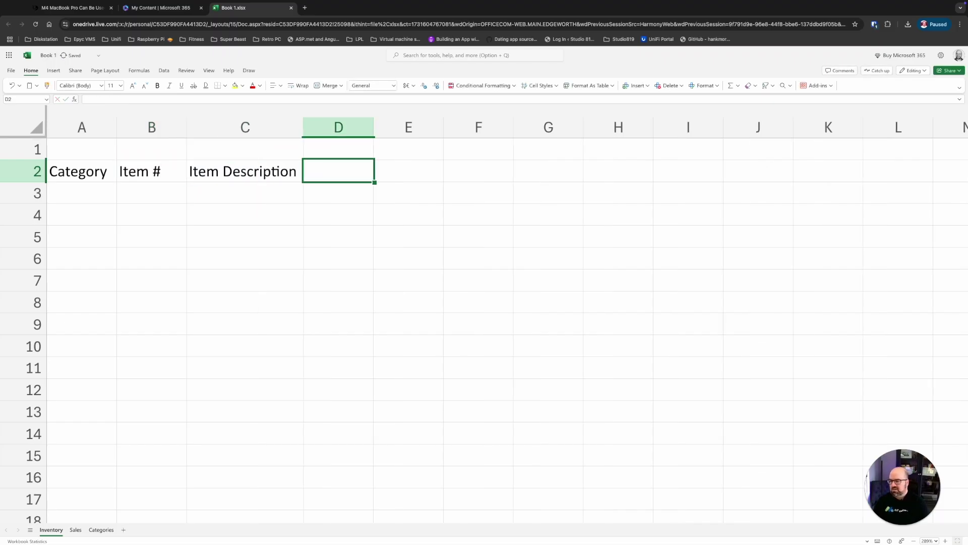
Enter the headers Cost, In Stock and Stock Value in cells D2 to F2 of the Inventory sheet
type("Cost")
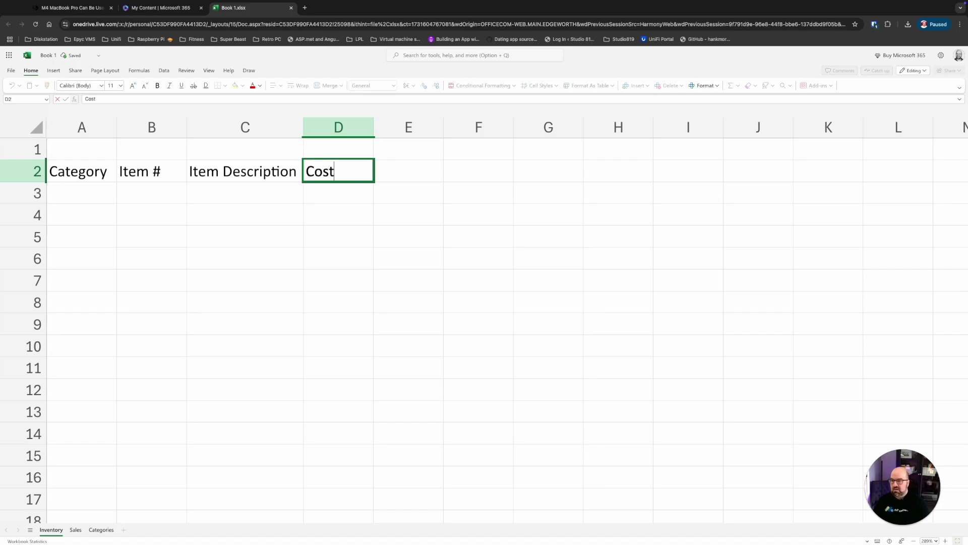
key("Tab")
type("I")
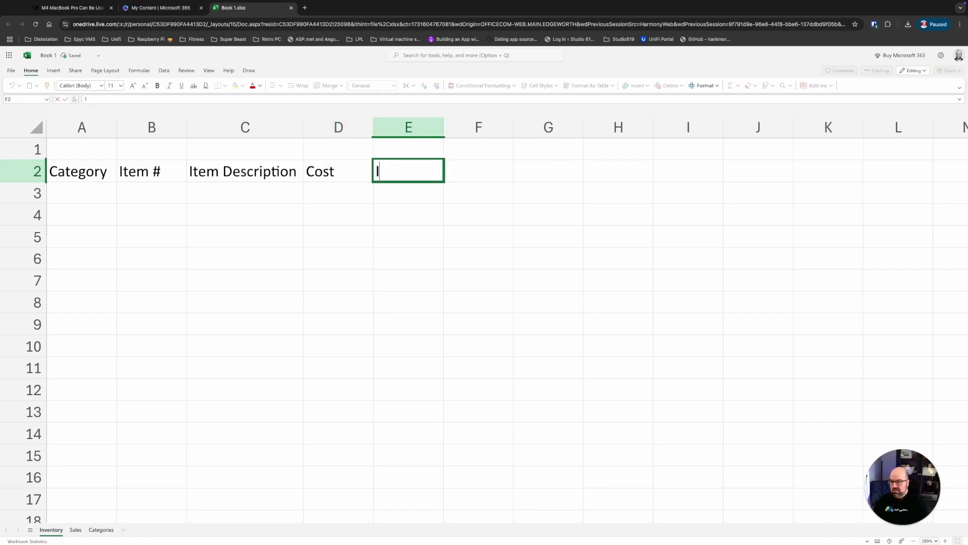
type("n Stock")
key("Tab")
type("Stoc")
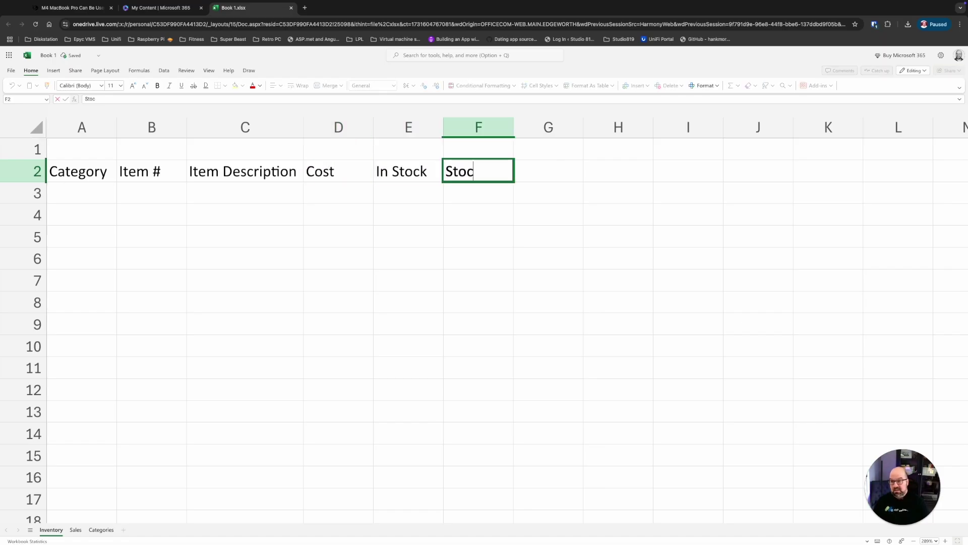
type("k Value")
key("Tab")
Enter the headers Supplier and Stock Recorder Limit in cells G2 and H2 of the Inventory sheet
type("Supplier")
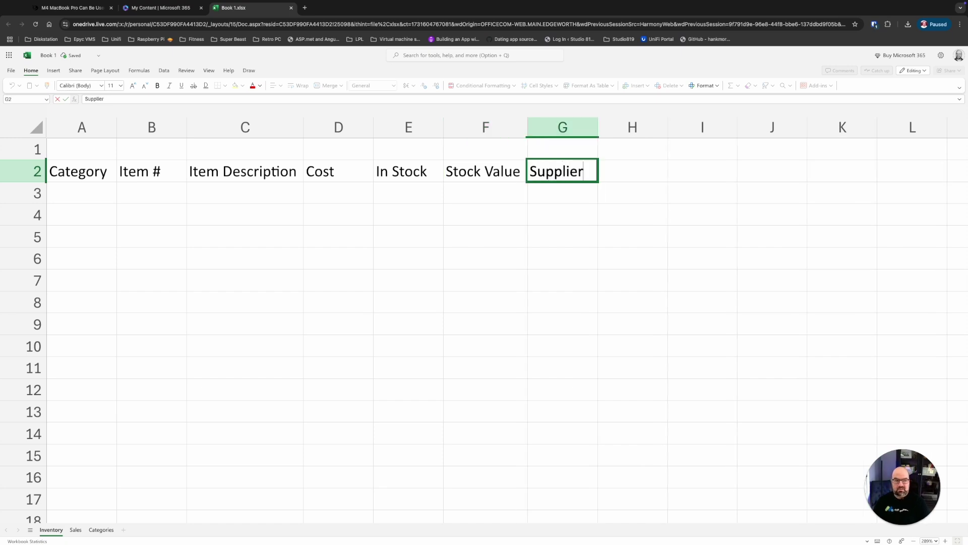
key("Tab")
type("Sto")
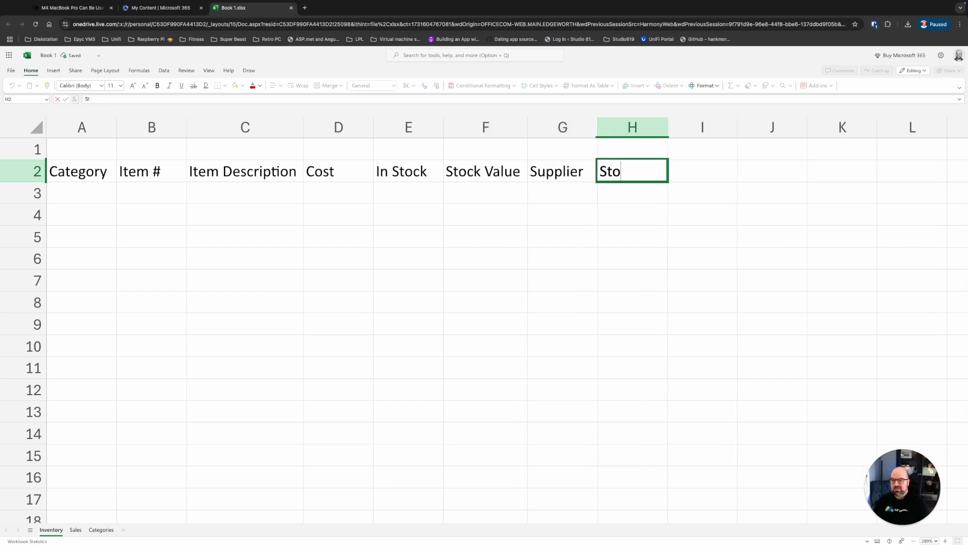
type("ck Recorder")
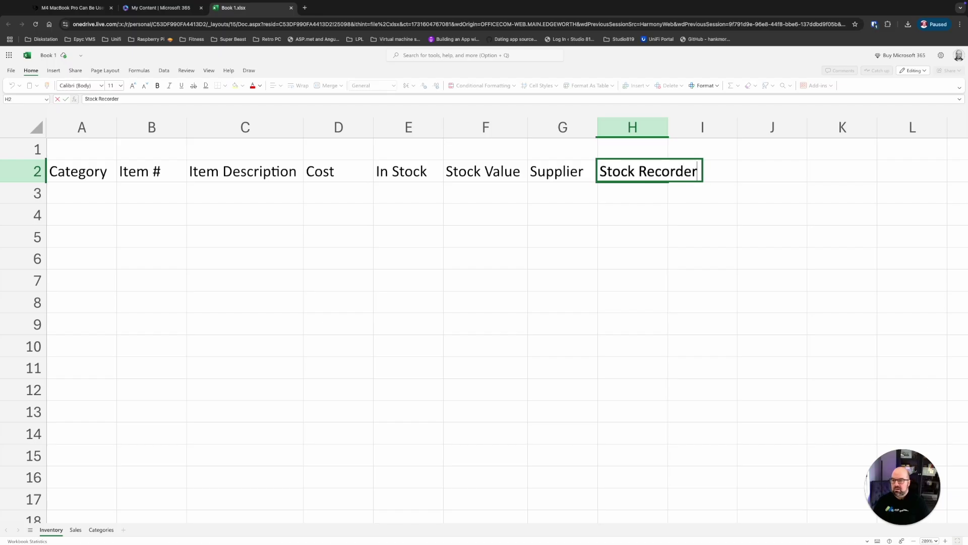
type(" Limit")
key("Return")
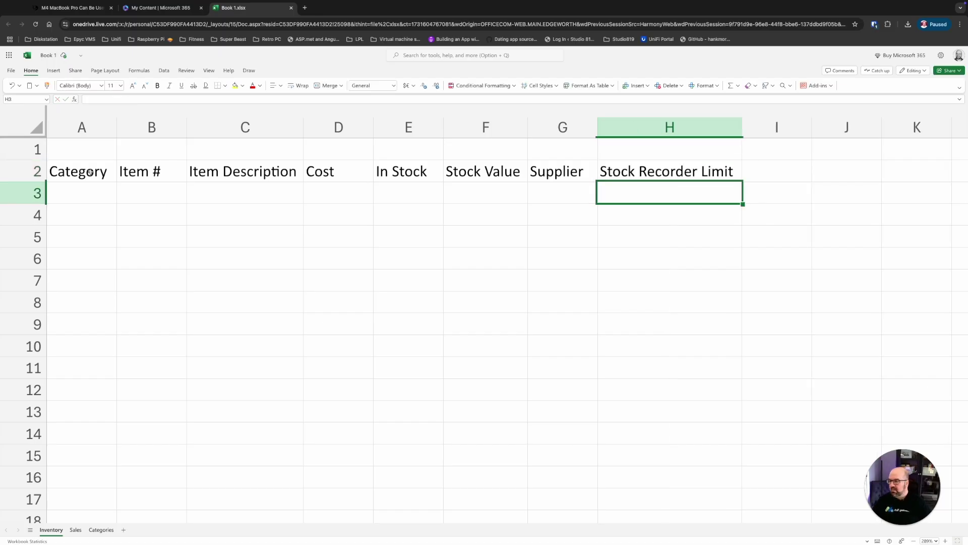
Give the header cells A2:H2 a light blue fill and borders around every cell
left_click(90, 173)
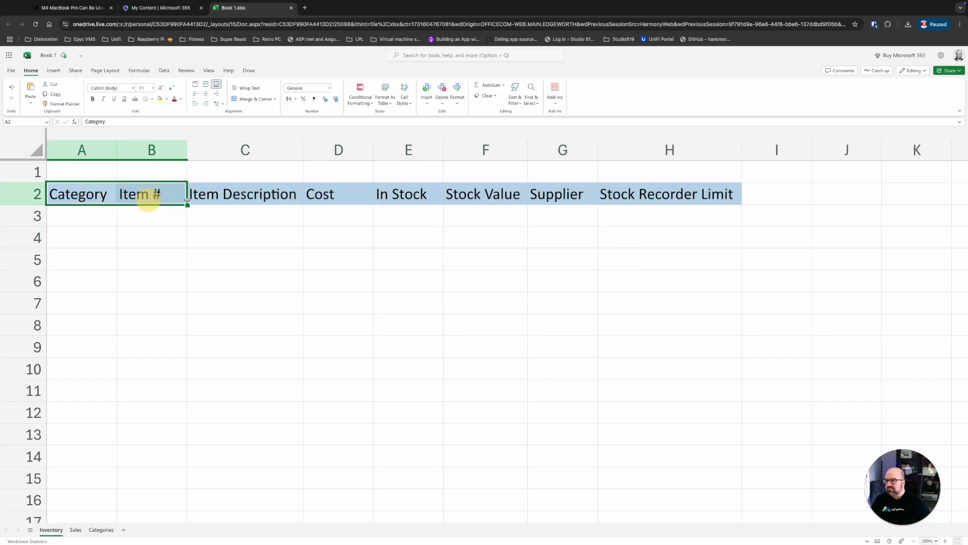
left_click_drag(103, 194, 686, 187)
left_click(153, 99)
left_click(150, 129)
Center the contents of columns A through H horizontally and align them to the middle vertically
left_click_drag(84, 132, 728, 134)
left_click(206, 95)
left_click(206, 84)
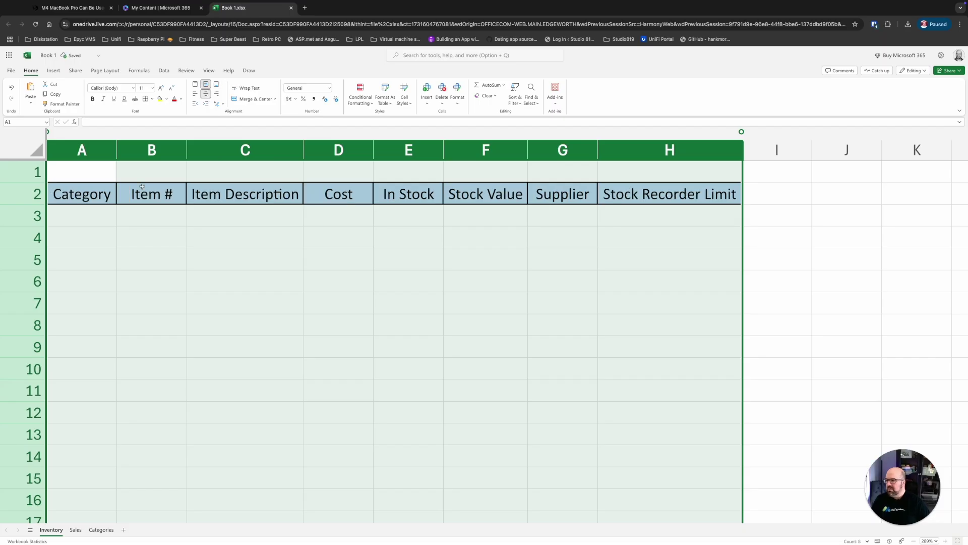
left_click(300, 212)
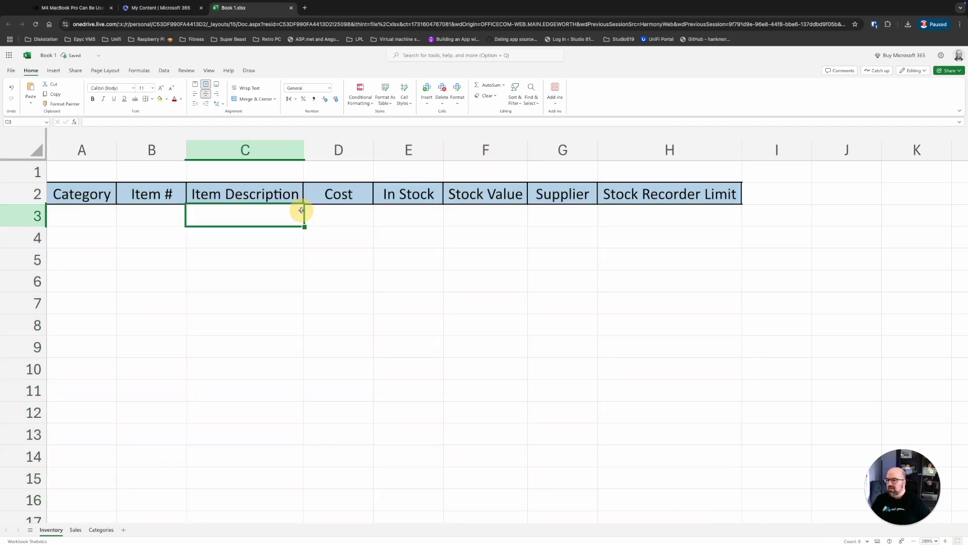
left_click(343, 150)
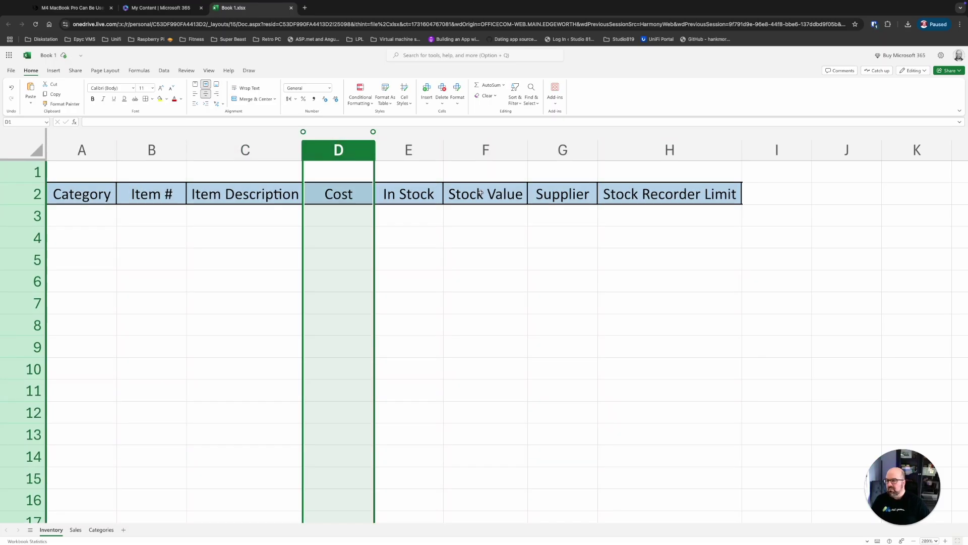
left_click(423, 235)
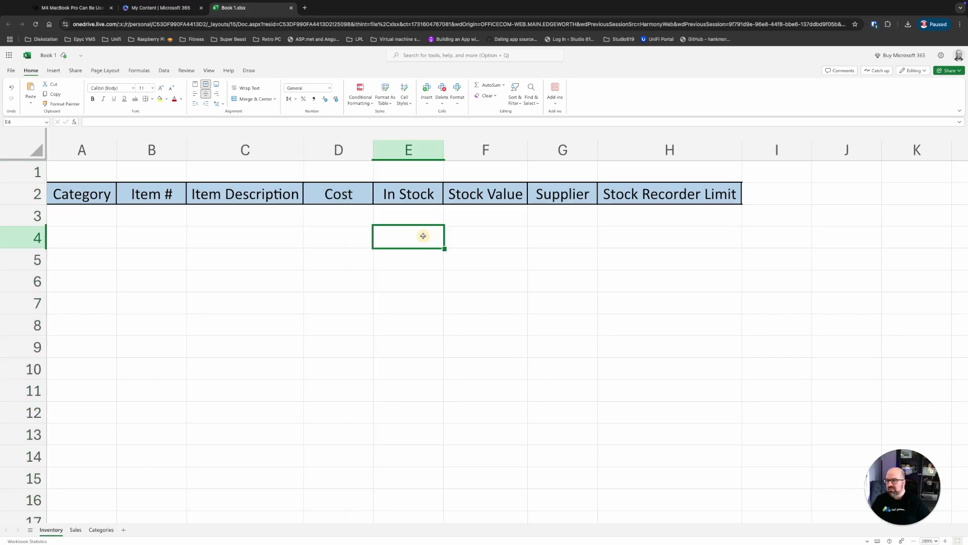
Format the Cost and Stock Value columns (D and F) of the Inventory sheet as Currency
left_click(338, 150)
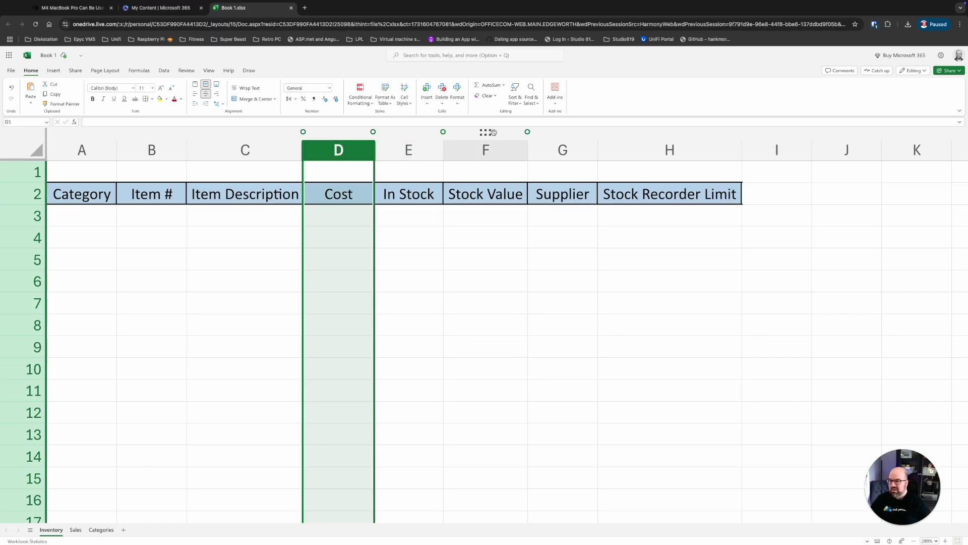
left_click(488, 150, "super")
right_click(490, 152)
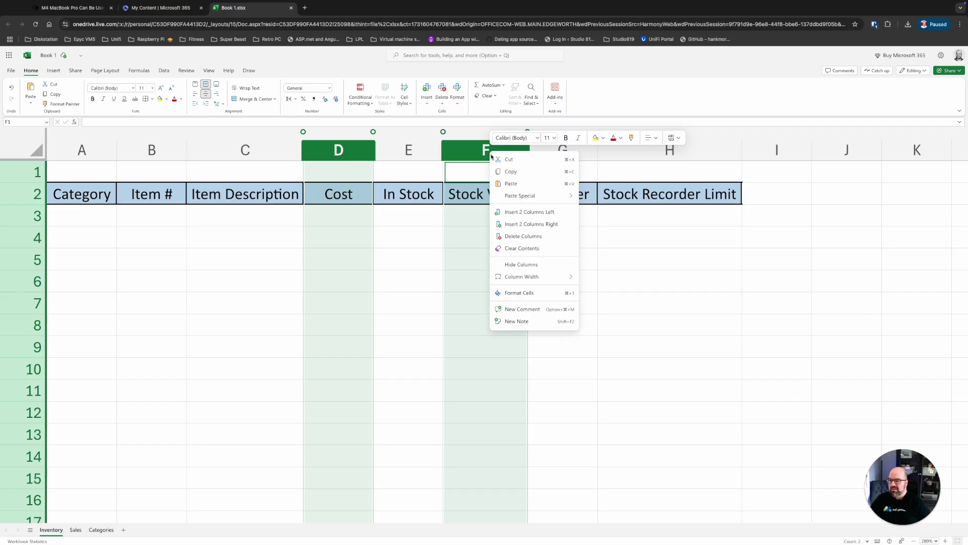
left_click(548, 292)
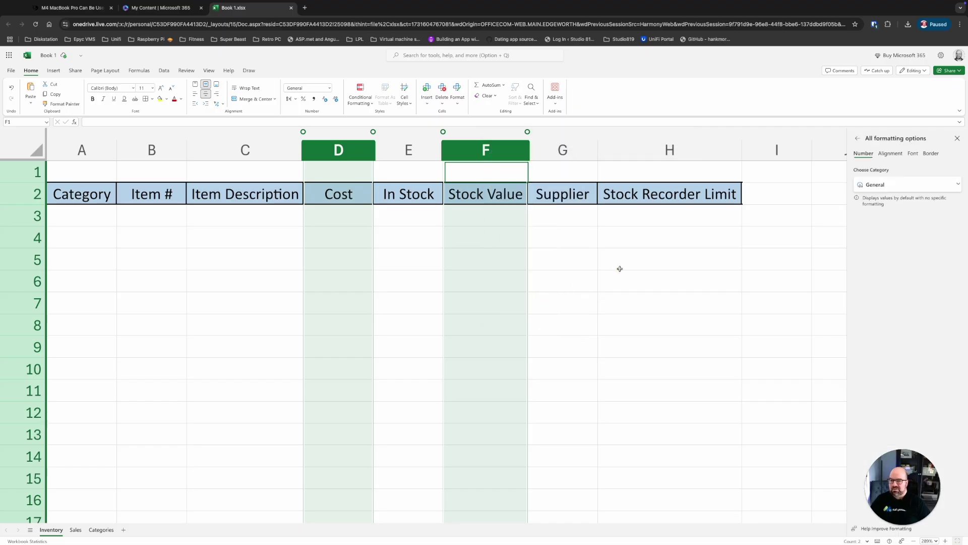
left_click(956, 186)
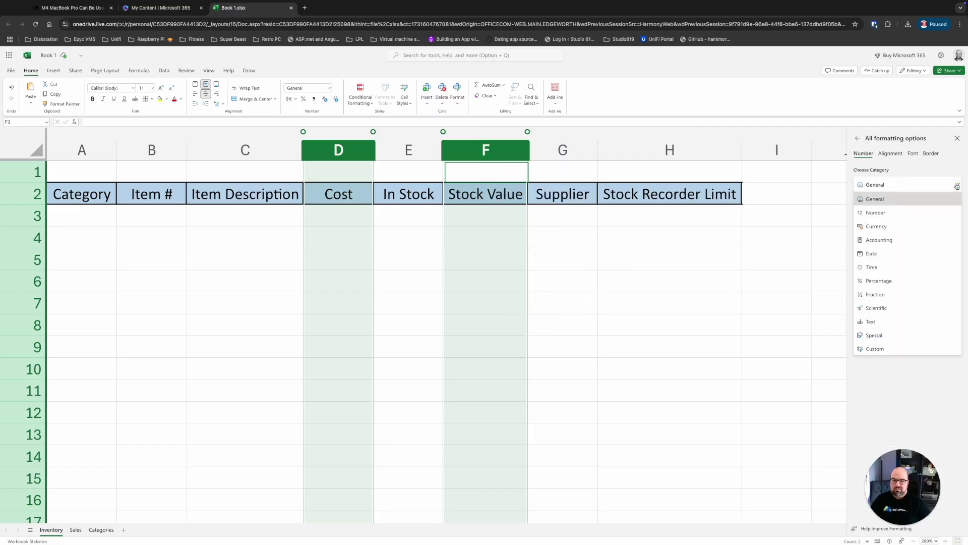
left_click(889, 230)
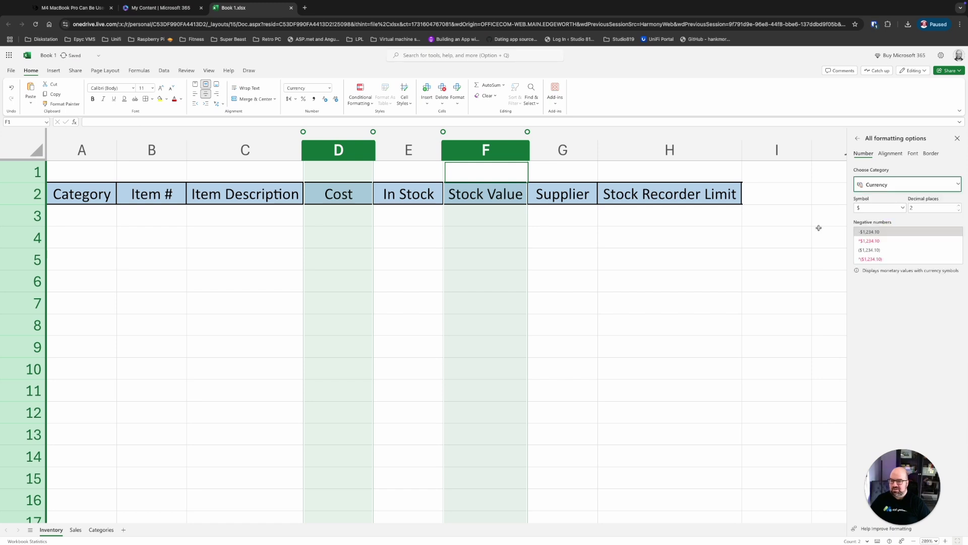
left_click(804, 233)
Enter a cost of 25 in cell D3 of the Inventory sheet
left_click(335, 222)
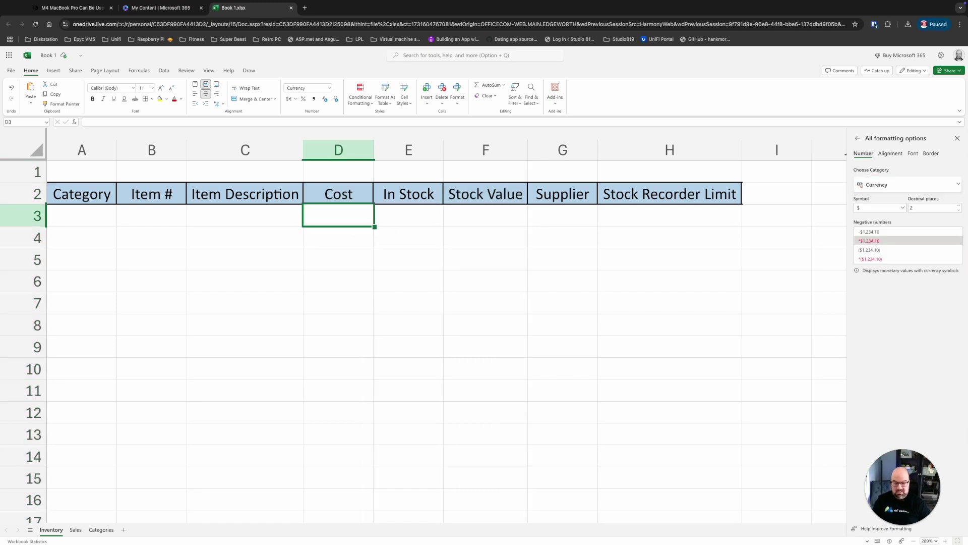
type("25")
key("Return")
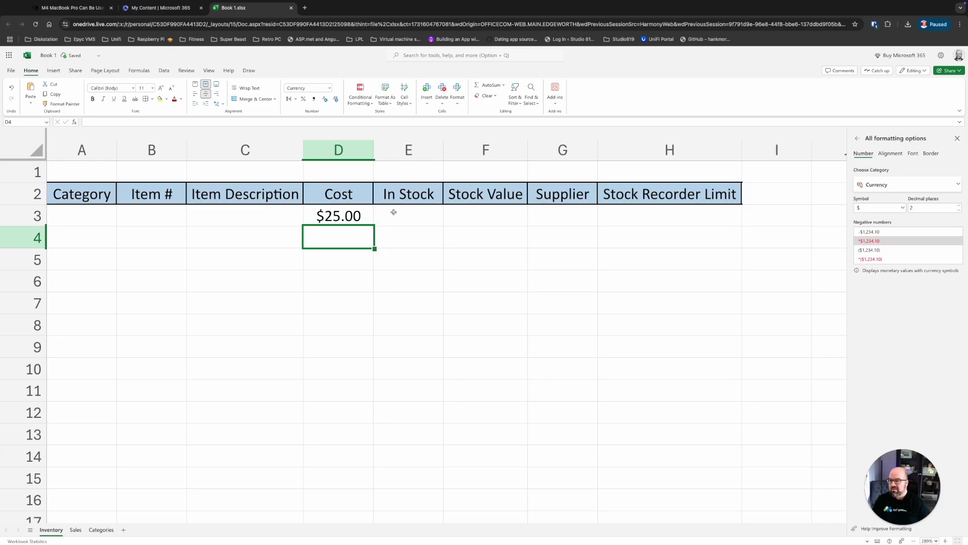
left_click(70, 220)
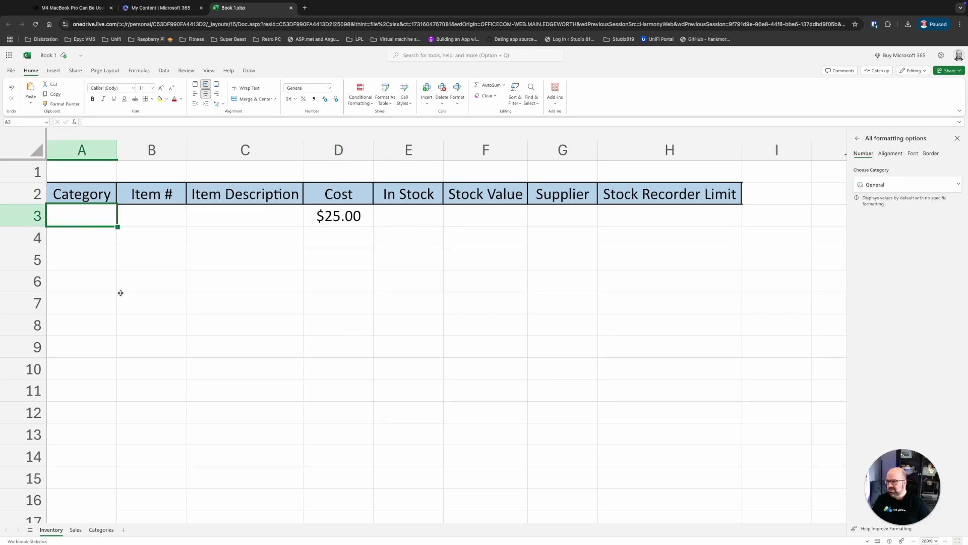
On the Categories sheet, list Hats, Sweaters, Mugs and T-Shirts in cells I7 to I10 and make the Categories heading bold
left_click(101, 529)
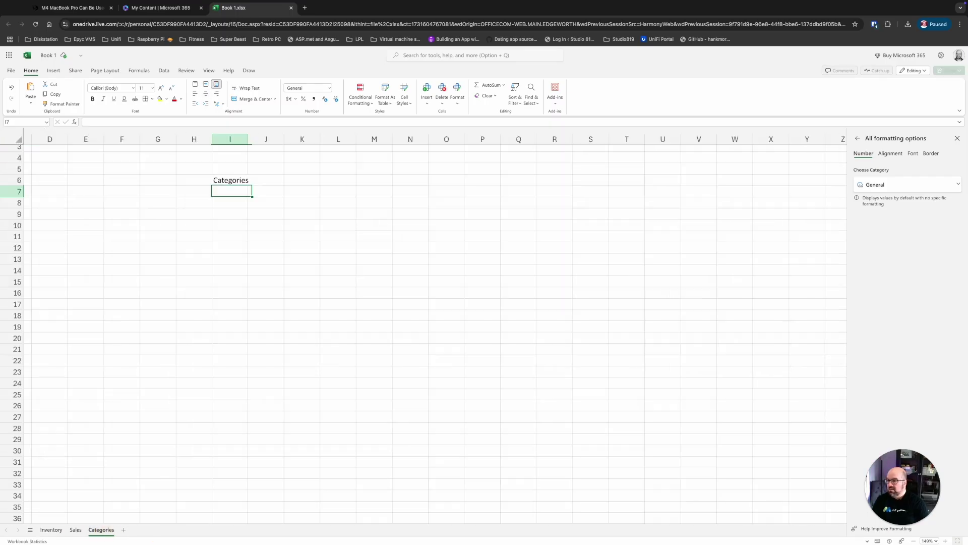
type("Hats")
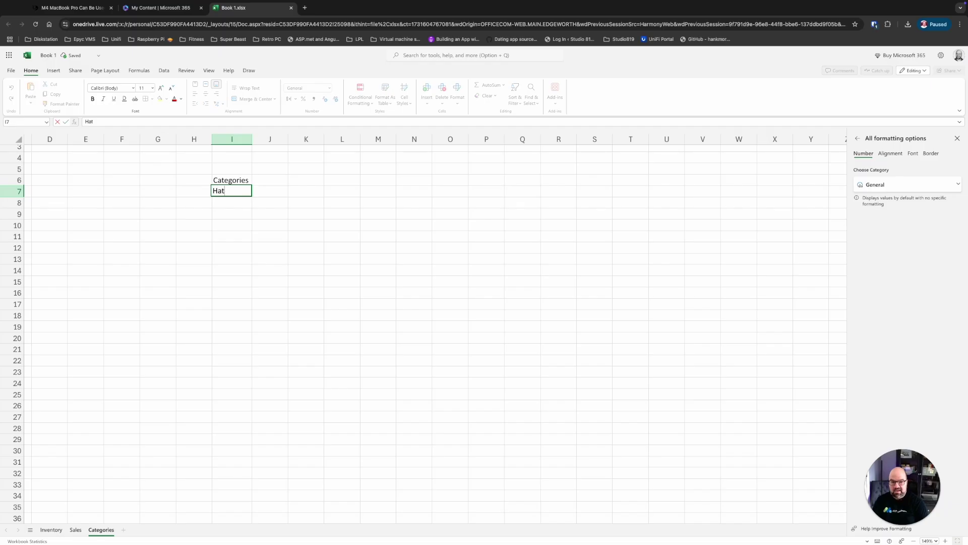
key("Return")
type("Sweaters")
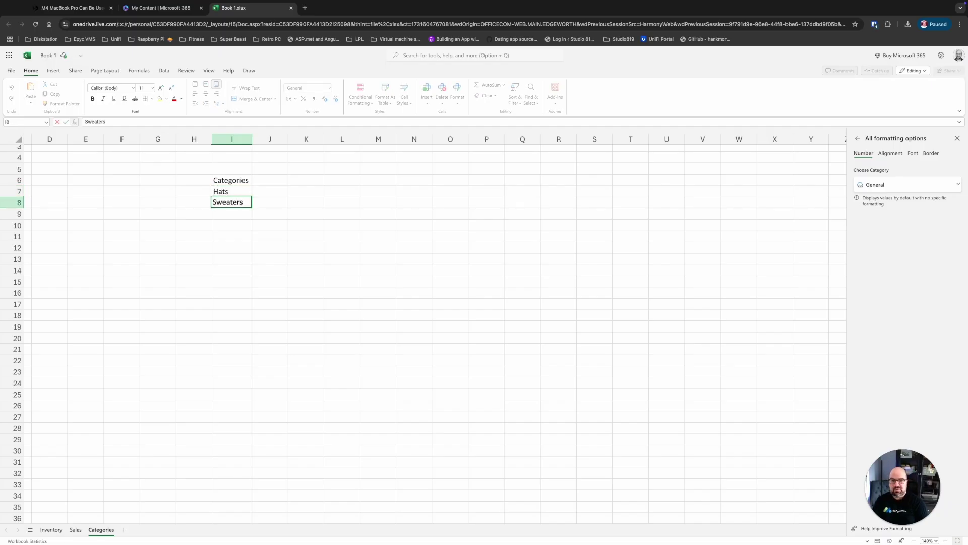
key("Return")
type("Mugs")
key("Tab")
key("Return")
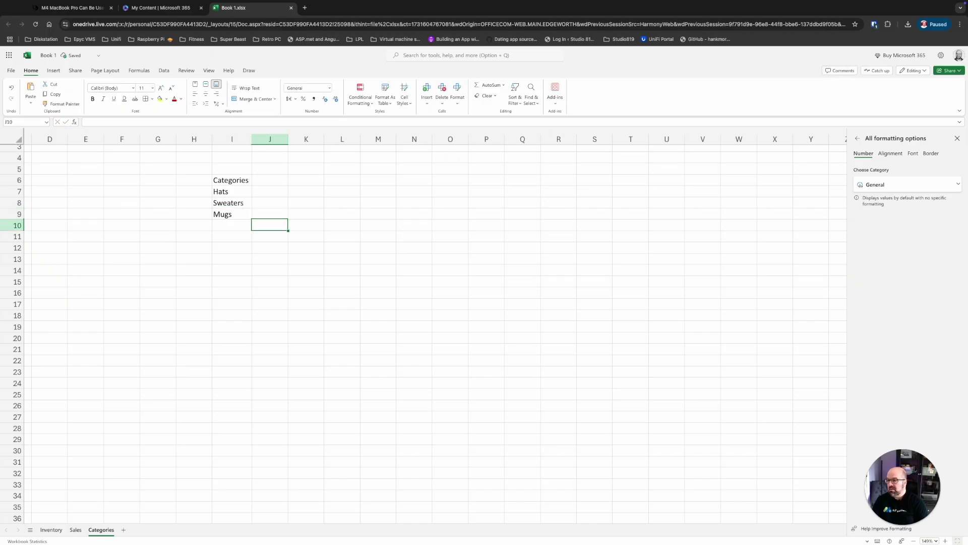
type("T")
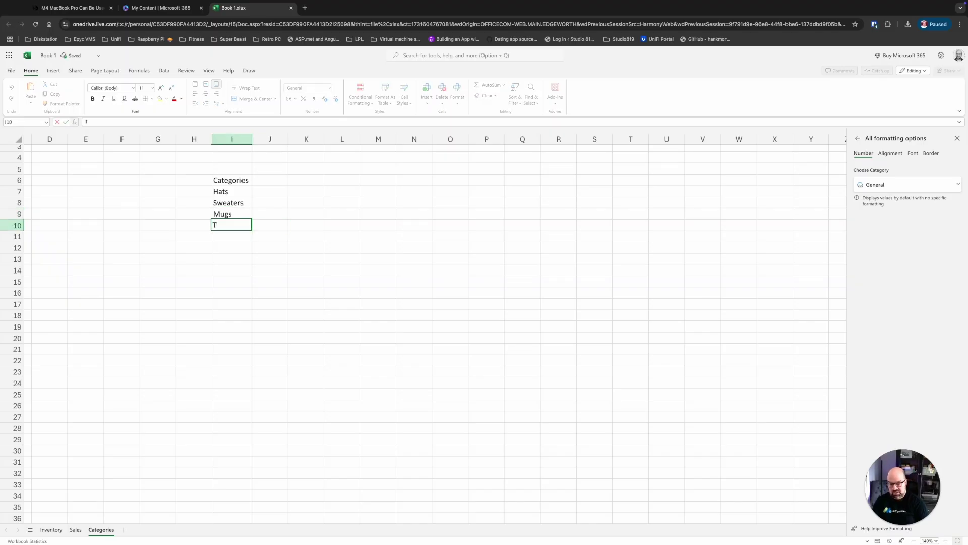
type("-Shirts")
left_click(231, 180)
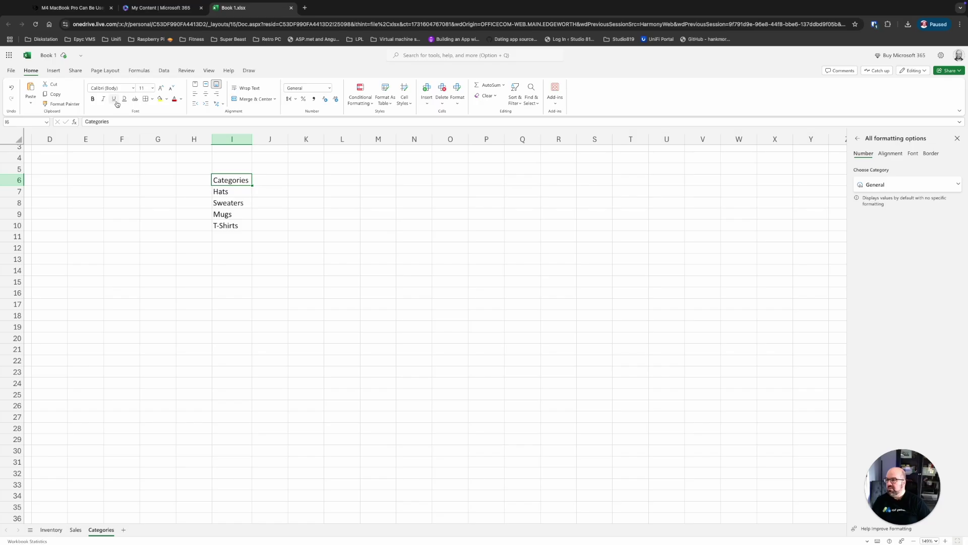
left_click(93, 99)
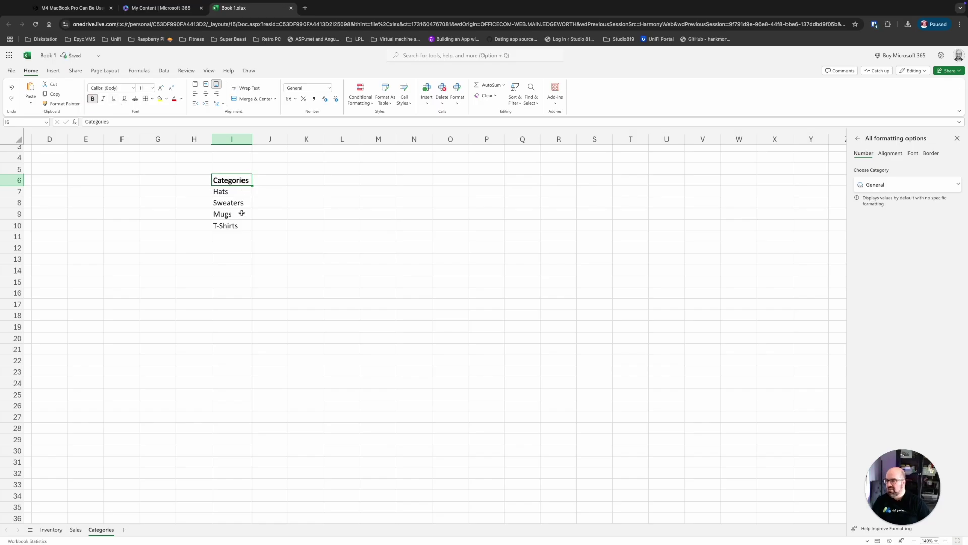
left_click(51, 529)
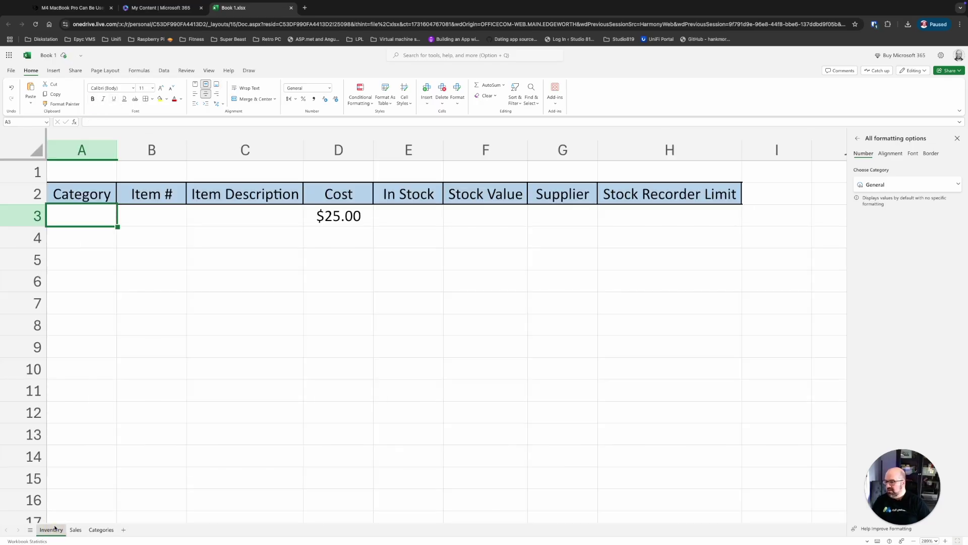
mouse_move(98, 214)
left_mouse_down()
mouse_move(95, 290)
mouse_move(98, 216)
left_mouse_up()
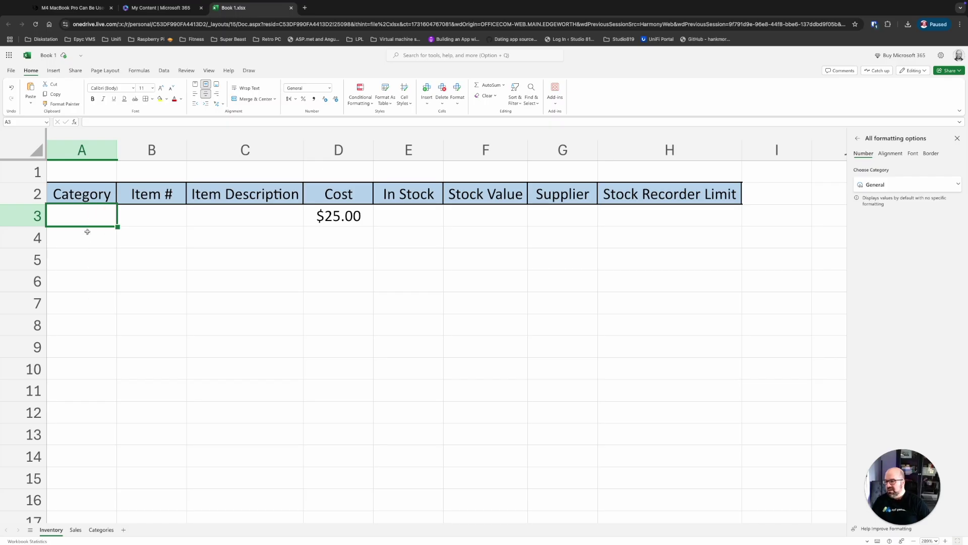
left_click(101, 530)
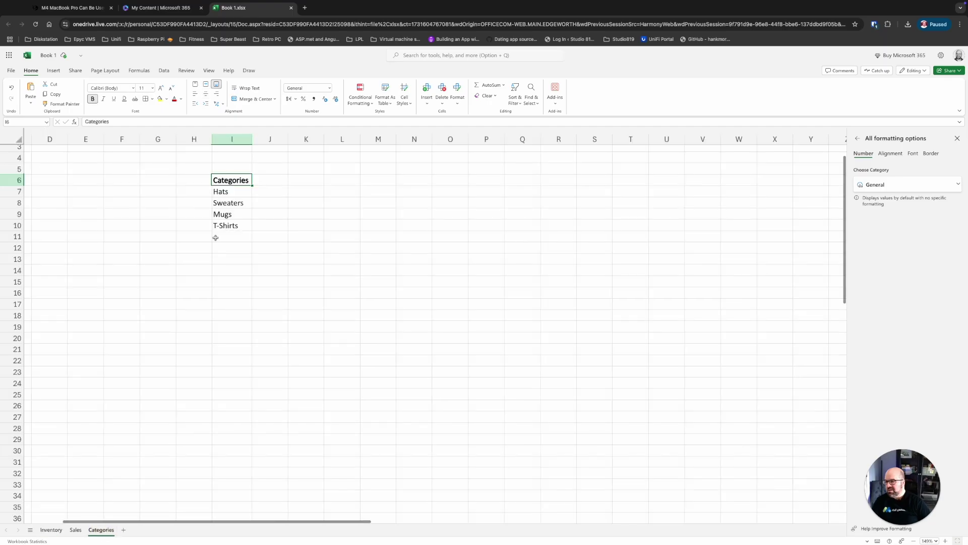
Start a data validation rule for the whole Category column A of the Inventory sheet that allows a List
left_click(51, 530)
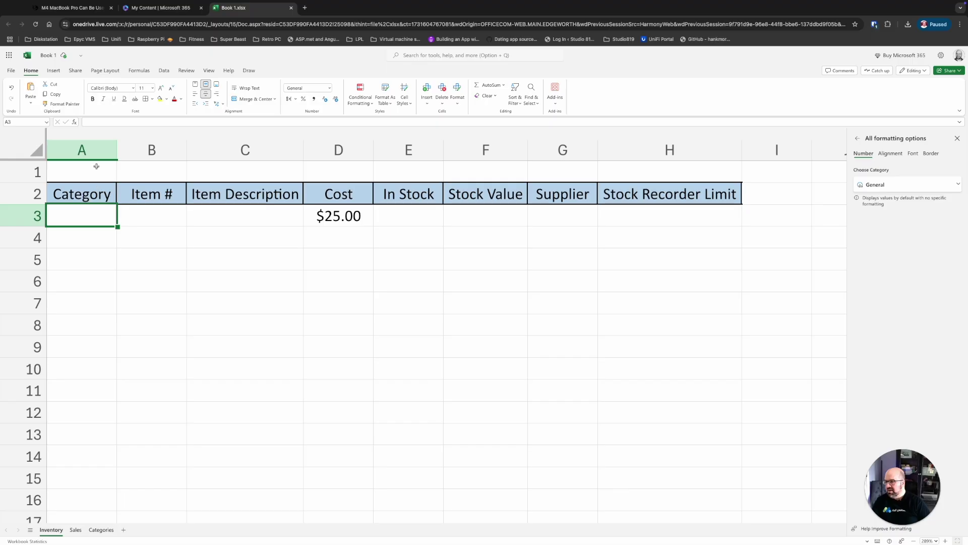
left_click(97, 151)
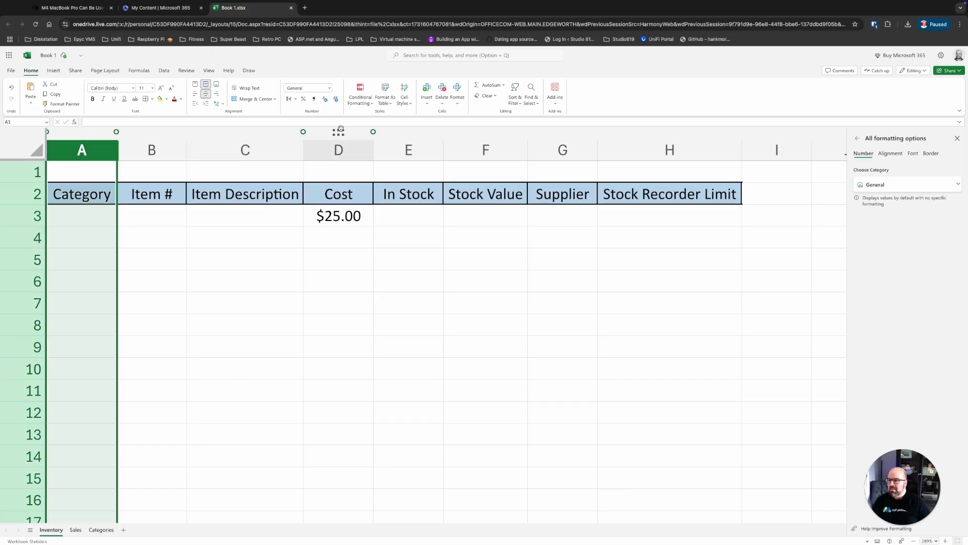
left_click(164, 71)
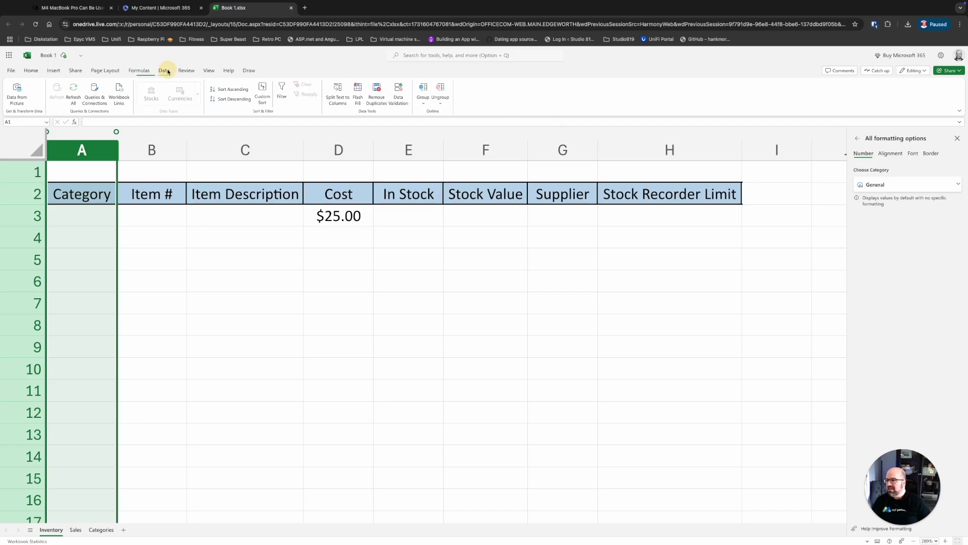
left_click(399, 91)
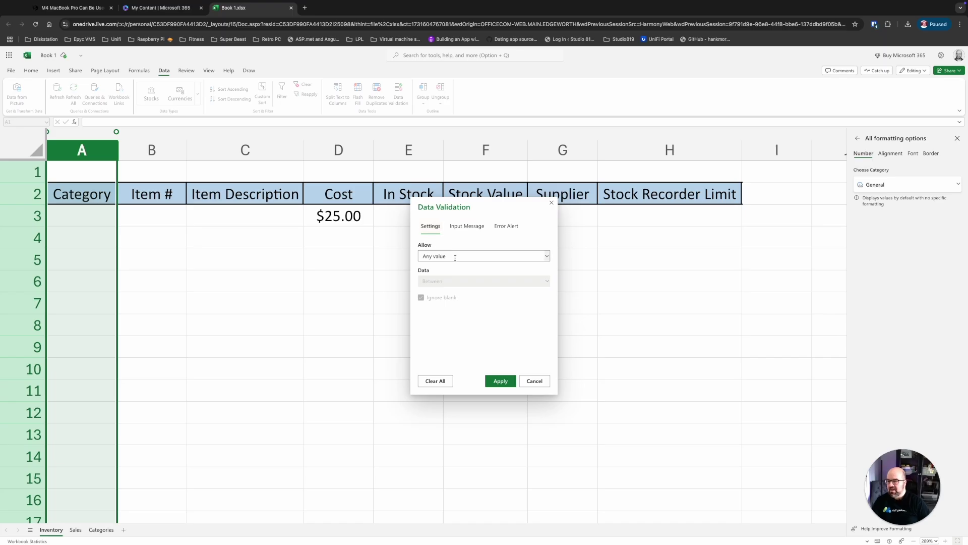
left_click(547, 257)
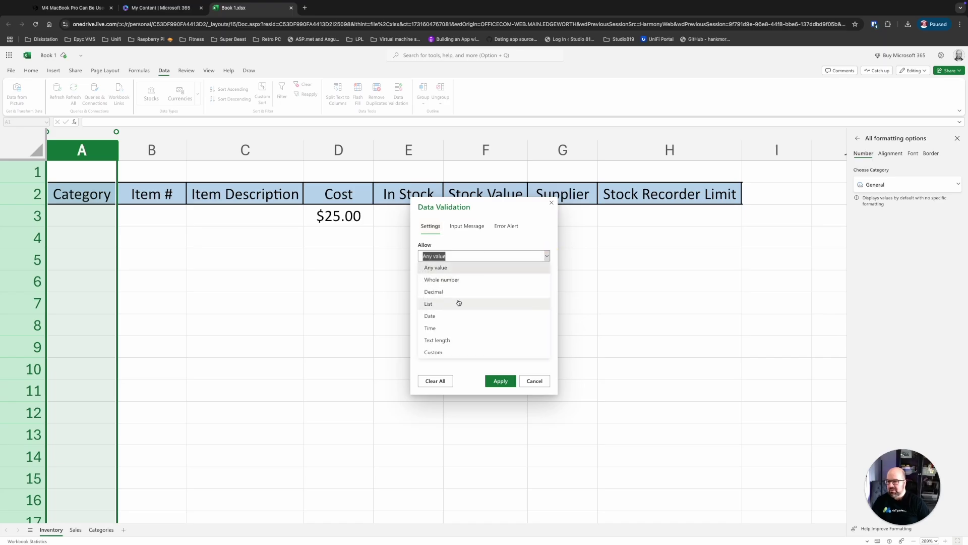
left_click(444, 315)
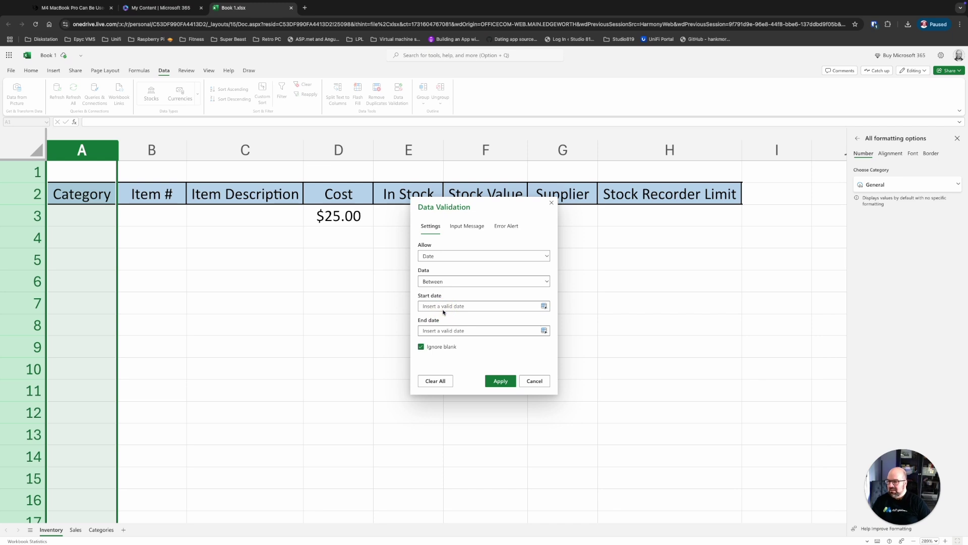
left_click(486, 256)
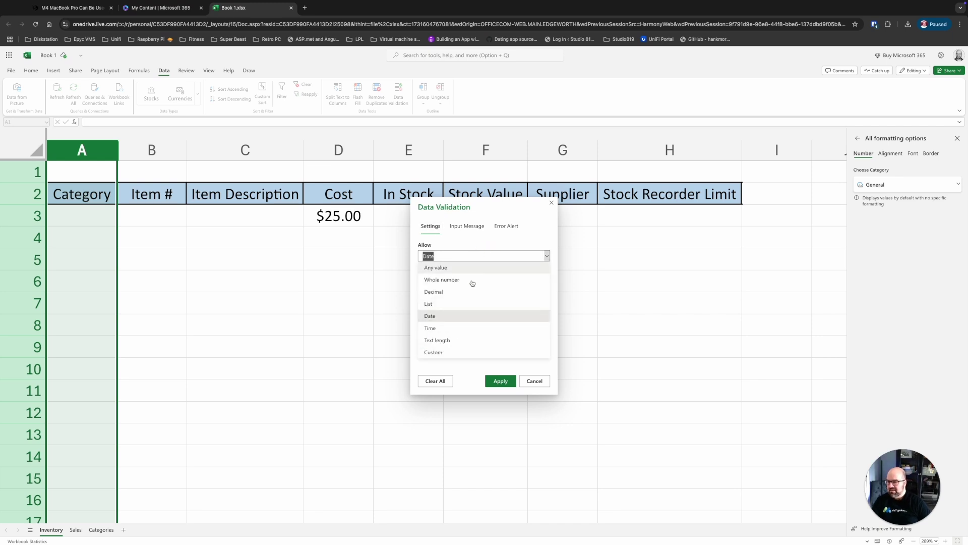
left_click(454, 306)
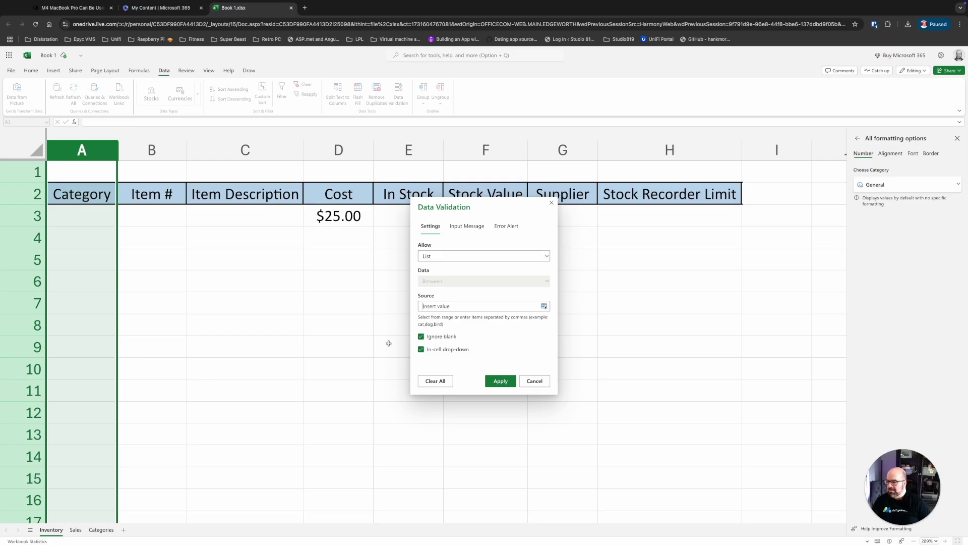
Set the validation list's source to cells I7:I10 of the Categories sheet and apply the rule
left_click(101, 529)
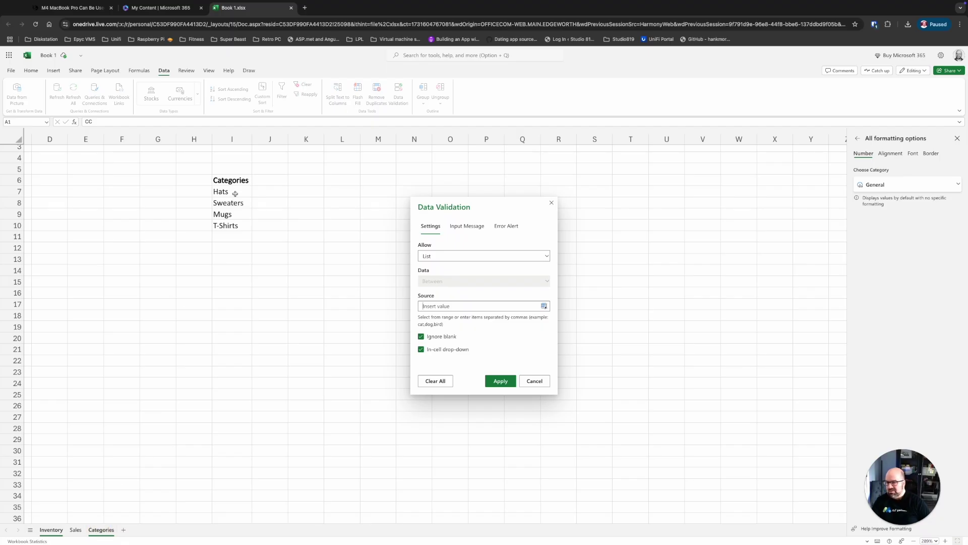
left_click_drag(234, 194, 235, 223)
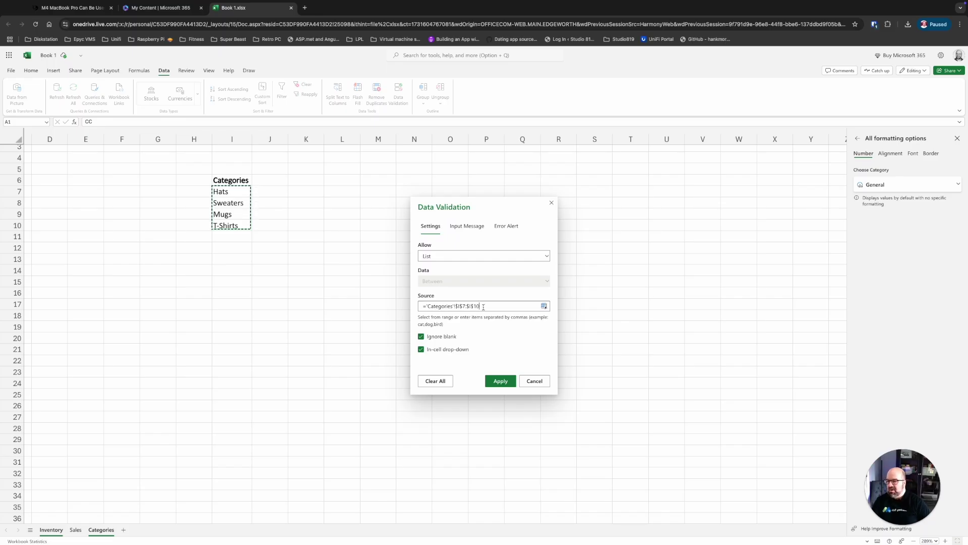
left_click(501, 381)
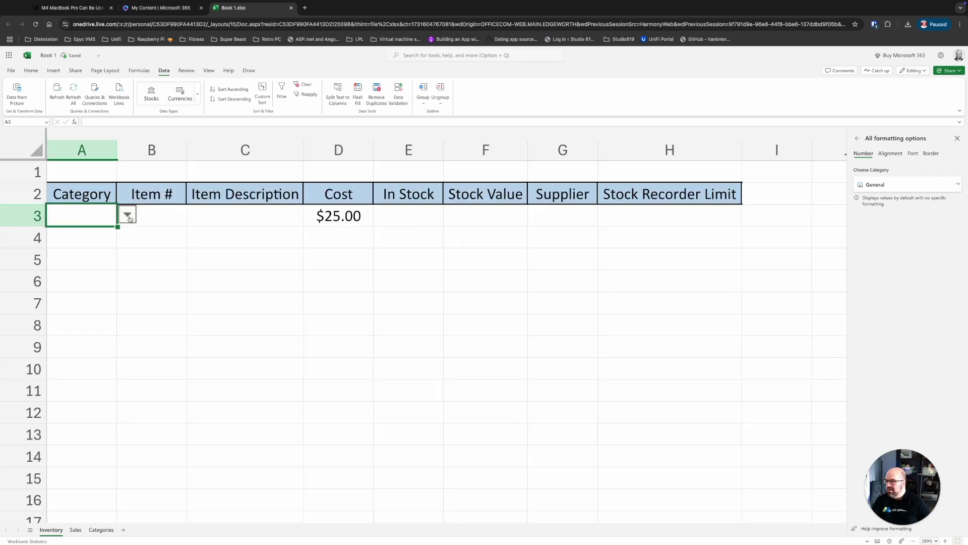
Check the category drop-down choices in cells A3 and A4 of the Inventory sheet without choosing one
left_click(129, 217)
left_click(126, 256)
left_click(104, 243)
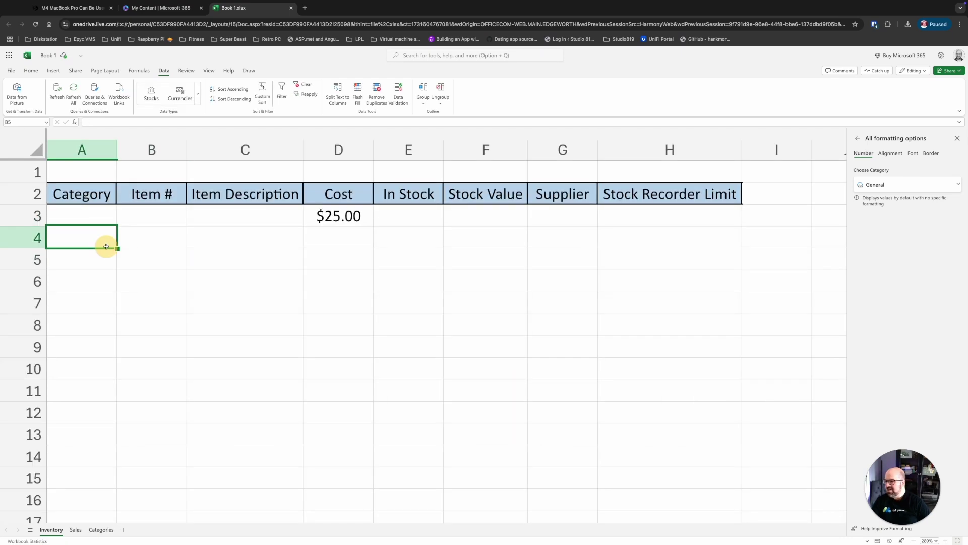
left_click(129, 240)
left_click(170, 241)
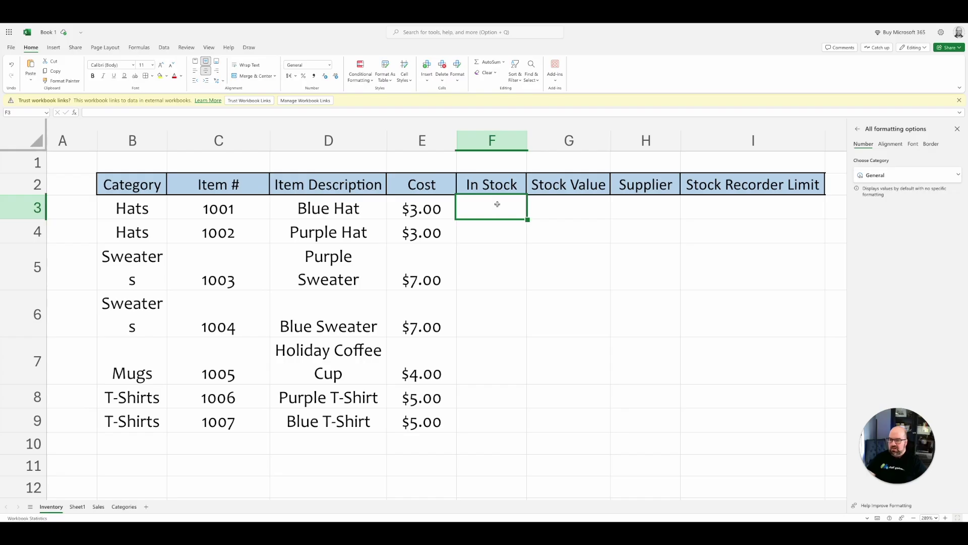
Calculate the Blue Hat's Stock Value in G3 of the Inventory sheet with the formula =SUM(E3*F3)
left_click(581, 207)
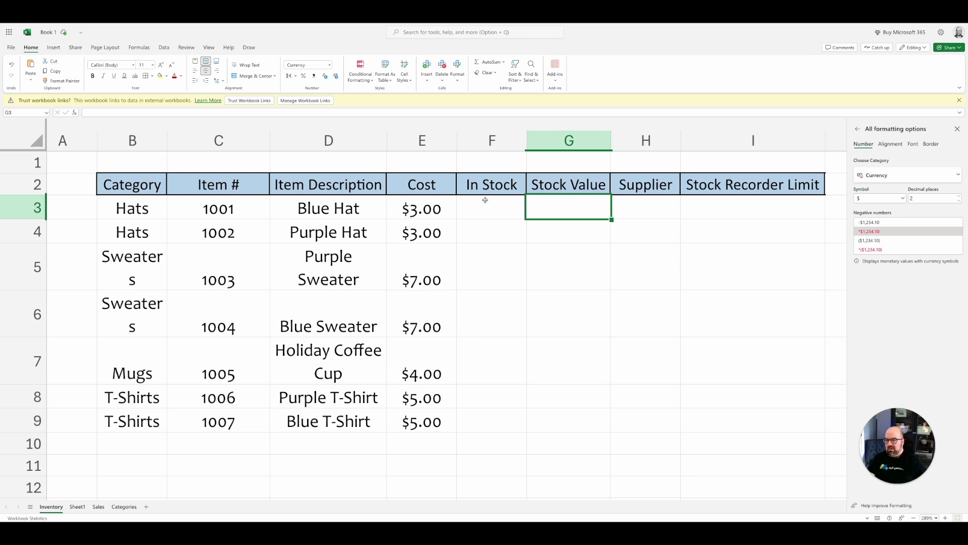
left_click(417, 208)
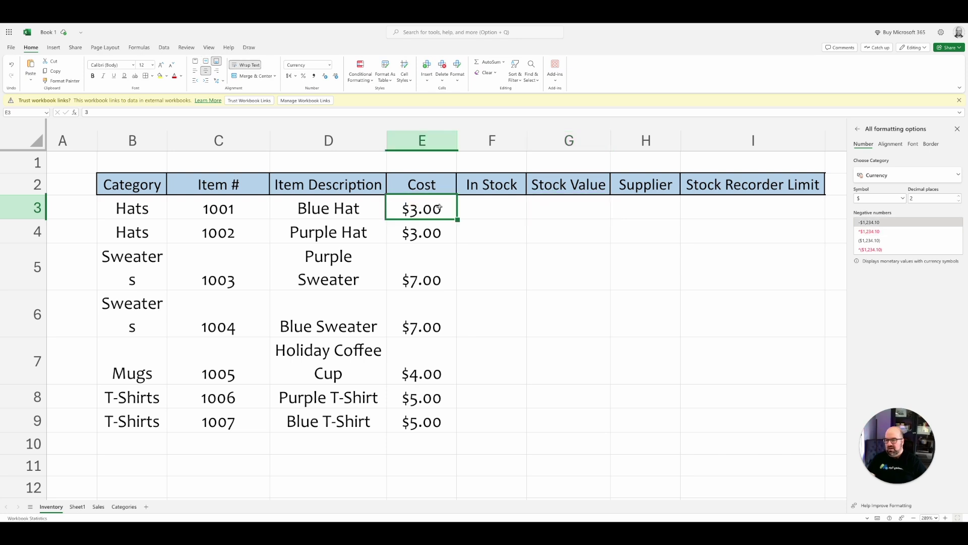
left_click(498, 205)
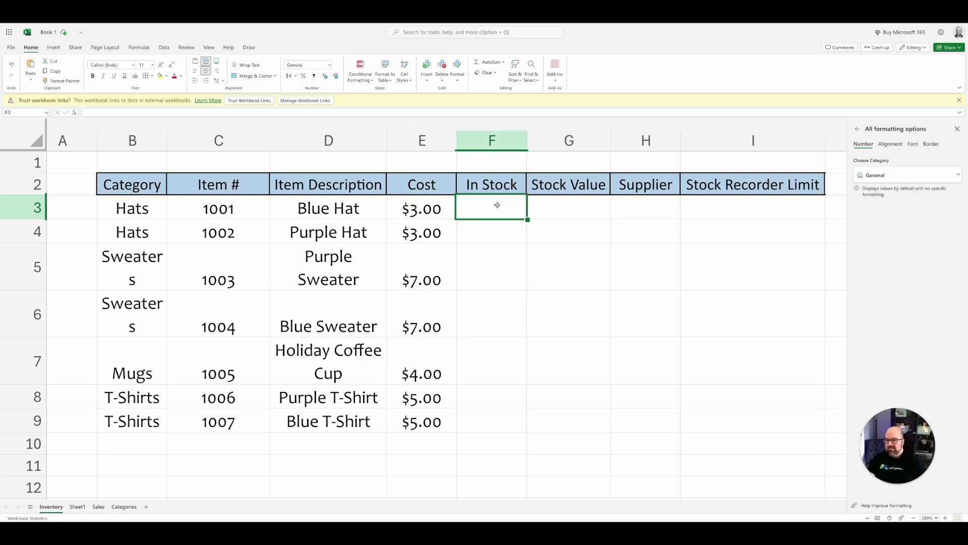
left_click(554, 207)
type("=sum(")
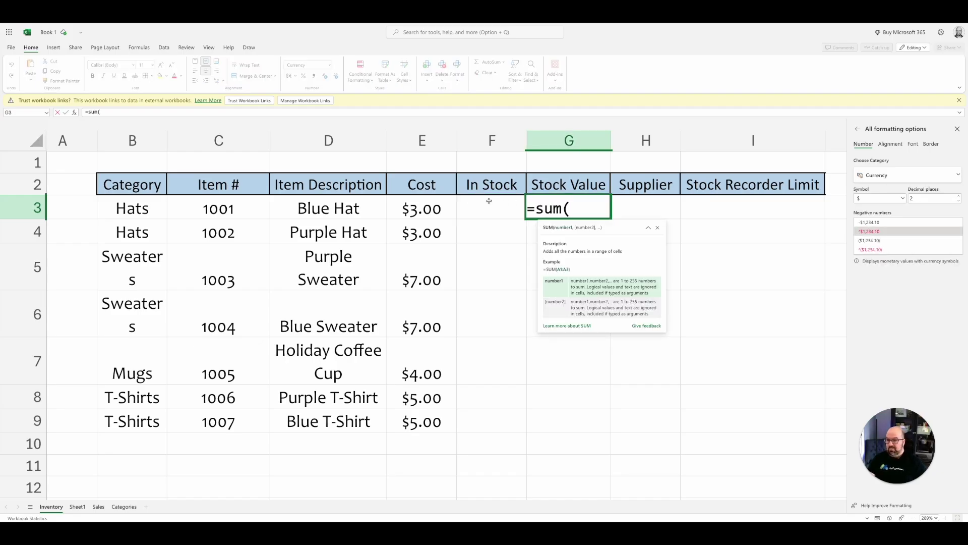
left_click(414, 204)
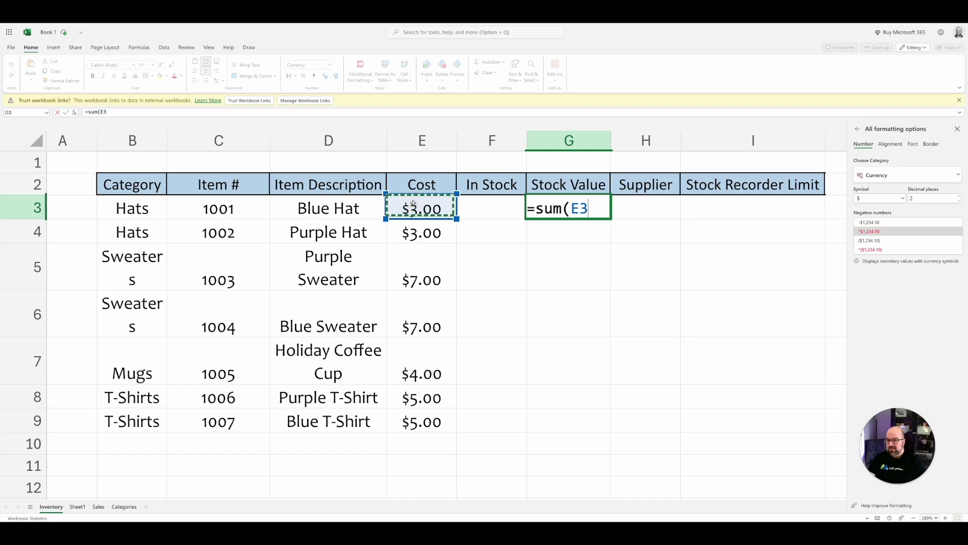
type("*")
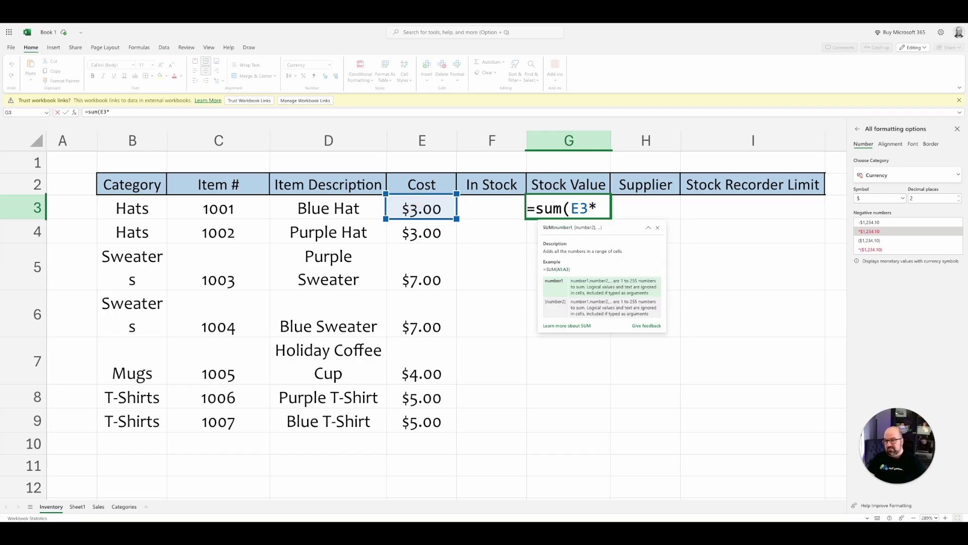
left_click(495, 209)
key("Return")
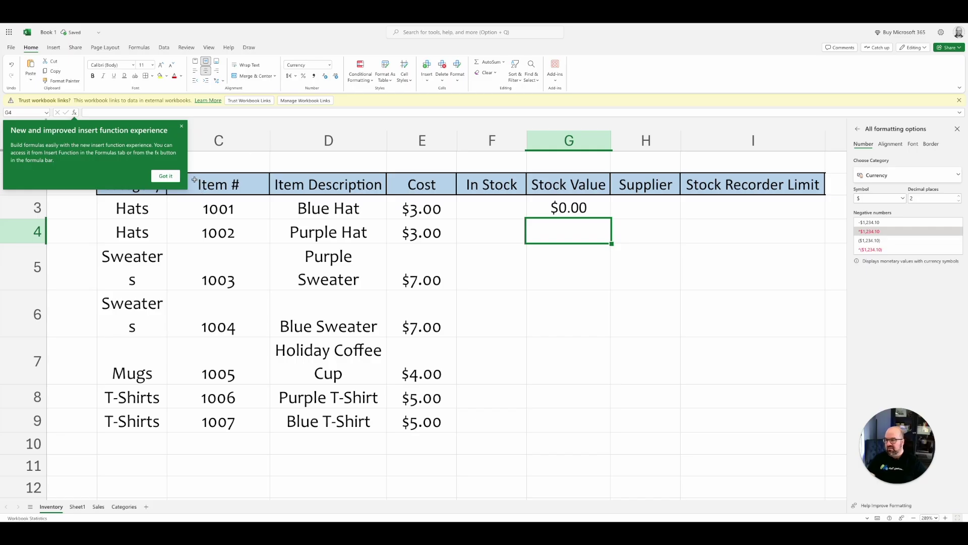
Dismiss the insert function tip and fill the Stock Value formula from G3 down to G9
left_click(170, 177)
left_click(560, 211)
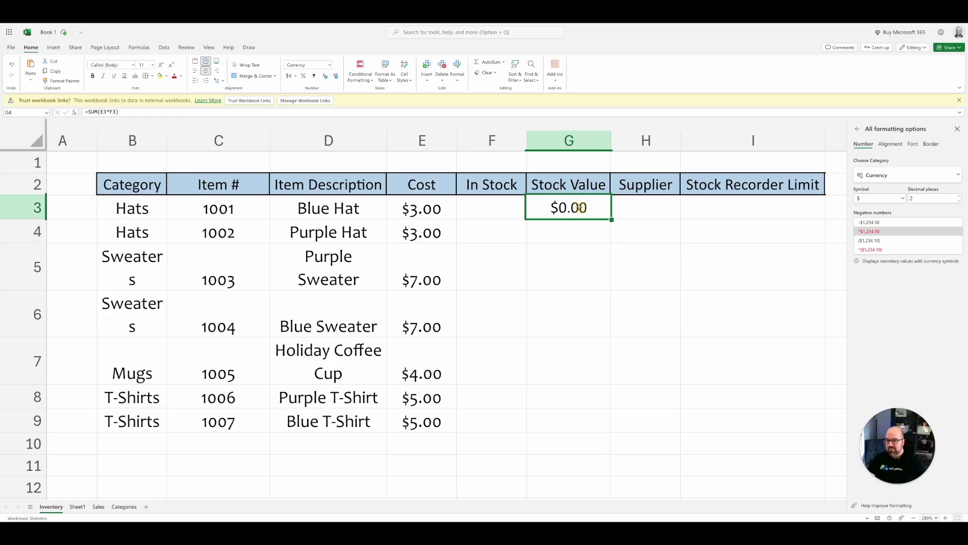
left_click_drag(612, 219, 607, 415)
Test the Stock Value formula by entering 15 in the Blue Hat's In Stock cell, and clear that cell again
left_click(475, 204)
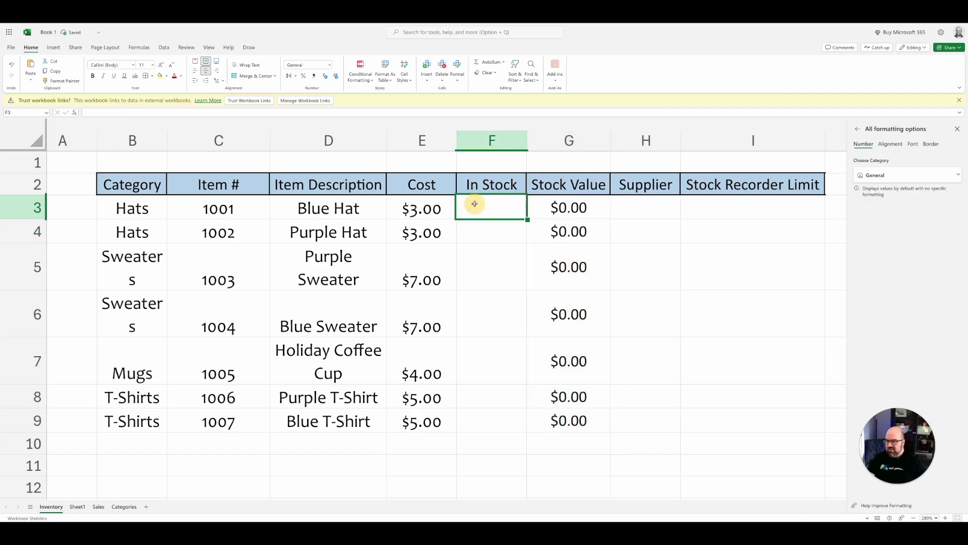
type("15")
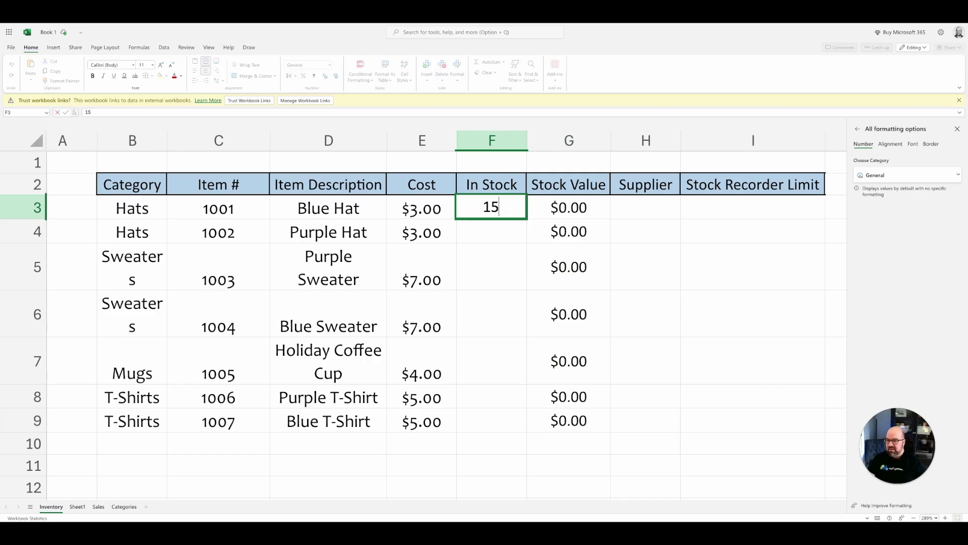
key("Return")
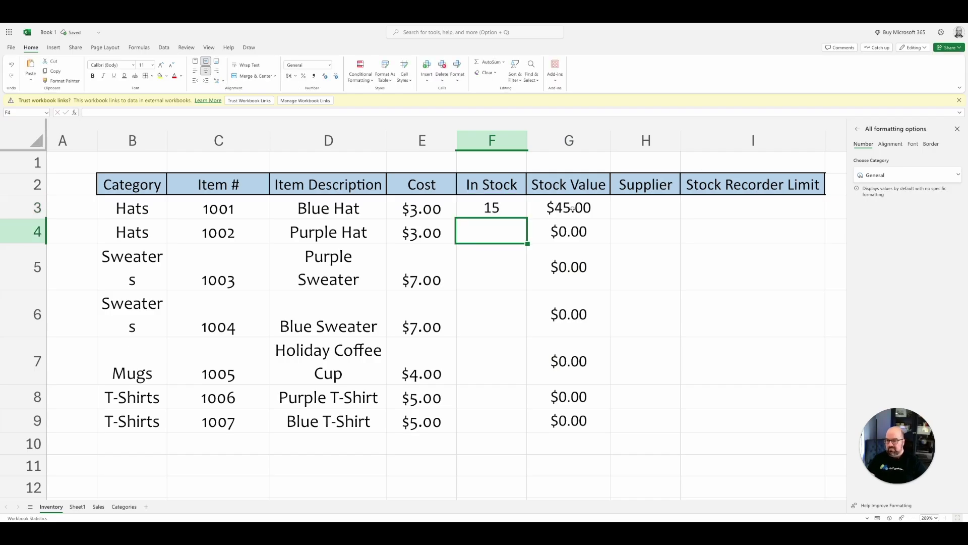
left_click(507, 210)
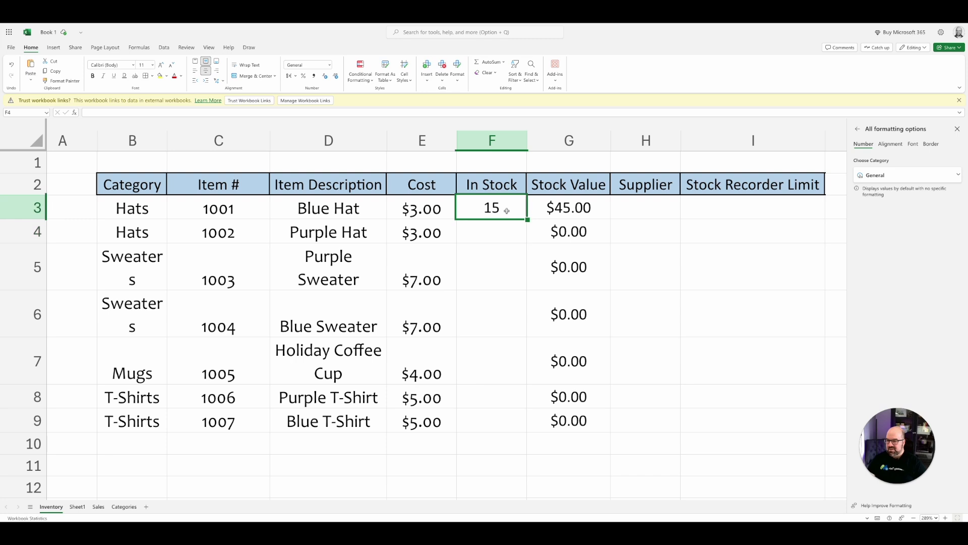
key("Delete")
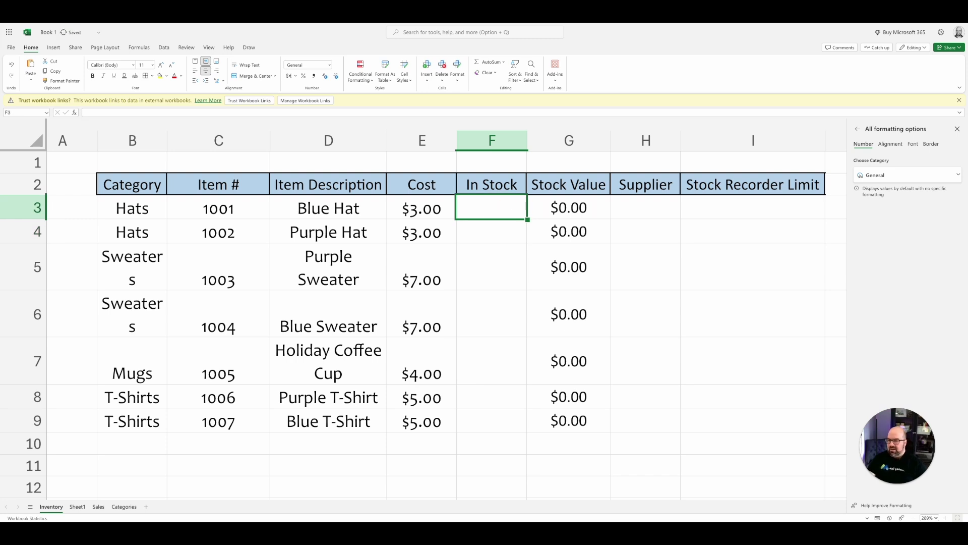
Fill H3:H9 with suppliers Office1, Office2, Office3 in repeating order and paste the limits 10, 10, 15, 15, 20, 20, 20 into I3:I9
left_click(653, 198)
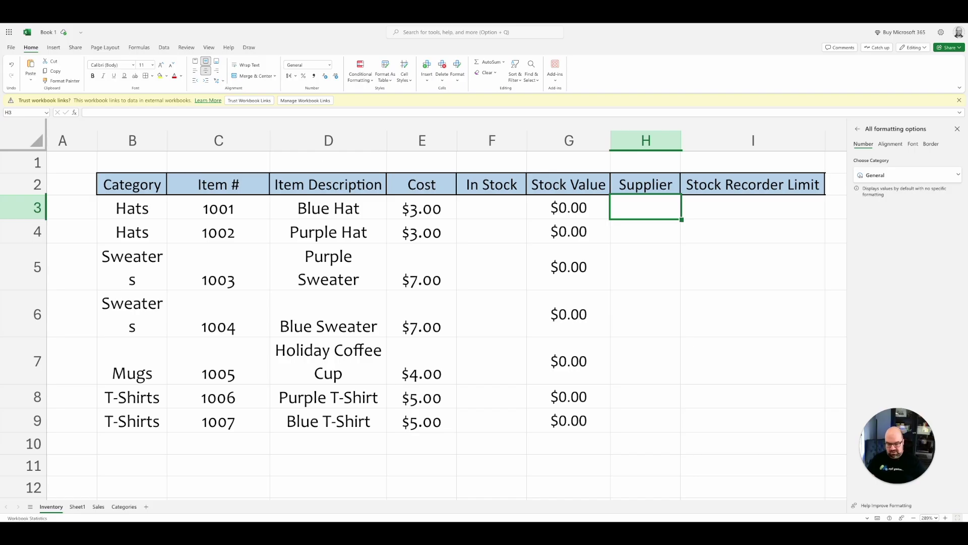
type("Office1 Office2 Office3 Office1 Office2 Office3 Office1")
left_click(740, 206)
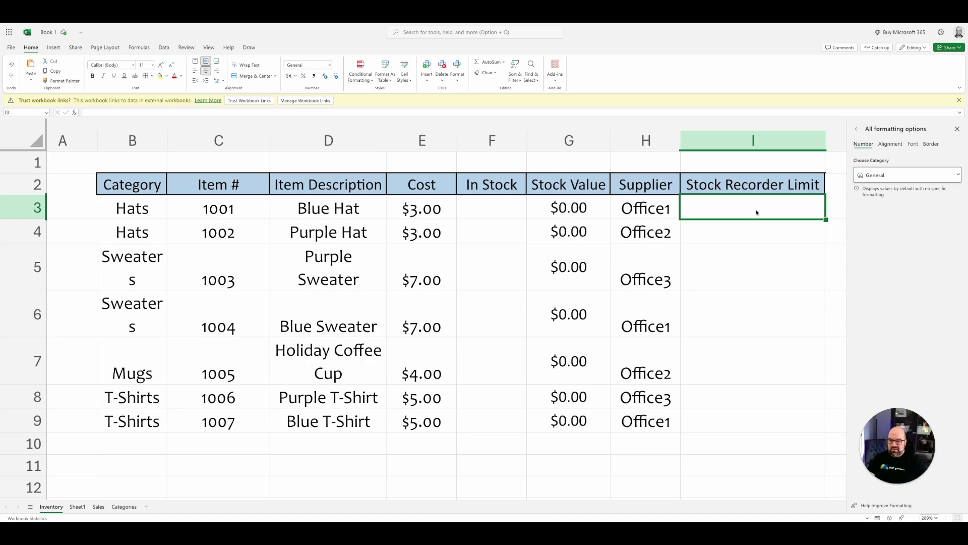
key("ctrl+v")
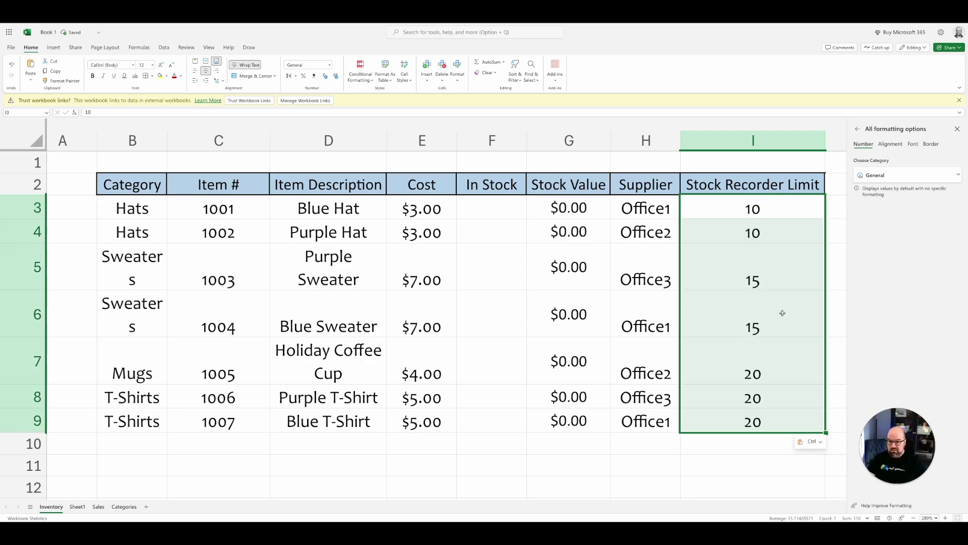
left_click(481, 268)
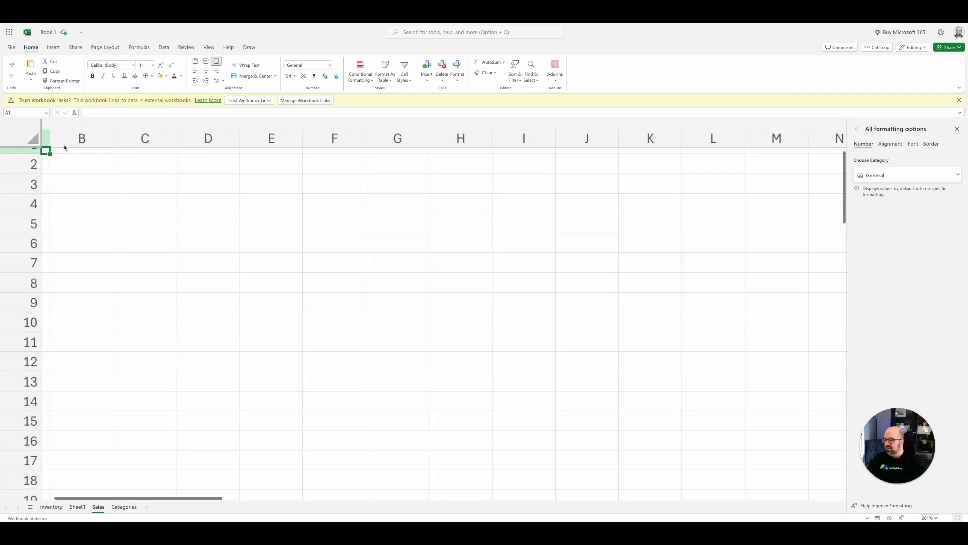
On the Sales sheet, enter the headings Date, Sales Person, Customer and Item Sold in cells B2 to E2
scroll(141, 195, "left", 1)
scroll(141, 195, "up", 1)
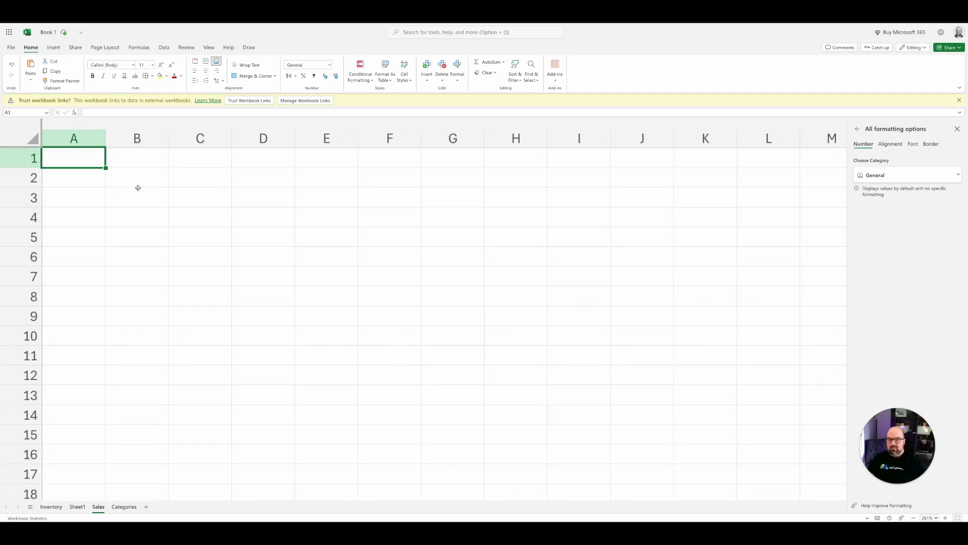
left_click(140, 191)
left_click(139, 183)
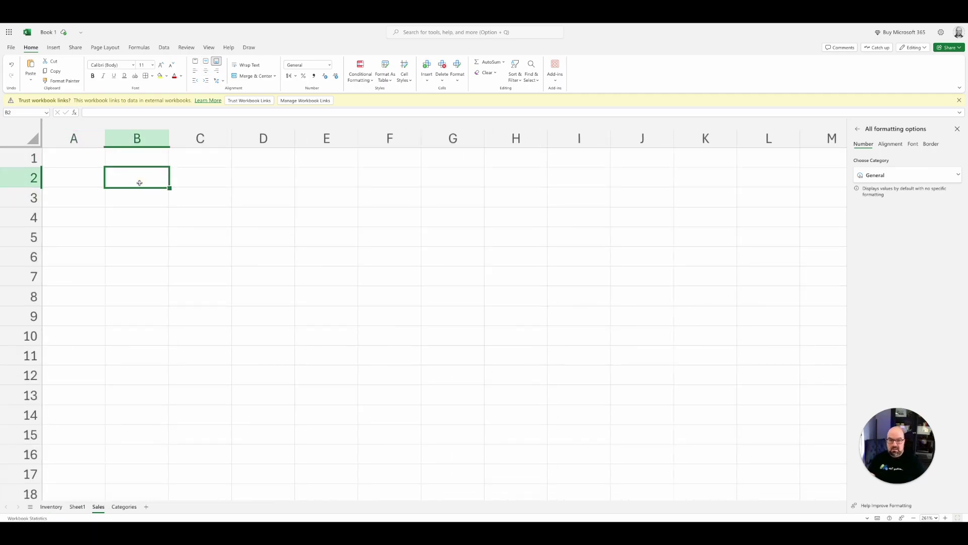
type("Date")
key("Tab")
type("Sales Person")
key("Tab")
type("Customer")
key("Tab")
type("Item Sold")
key("Tab")
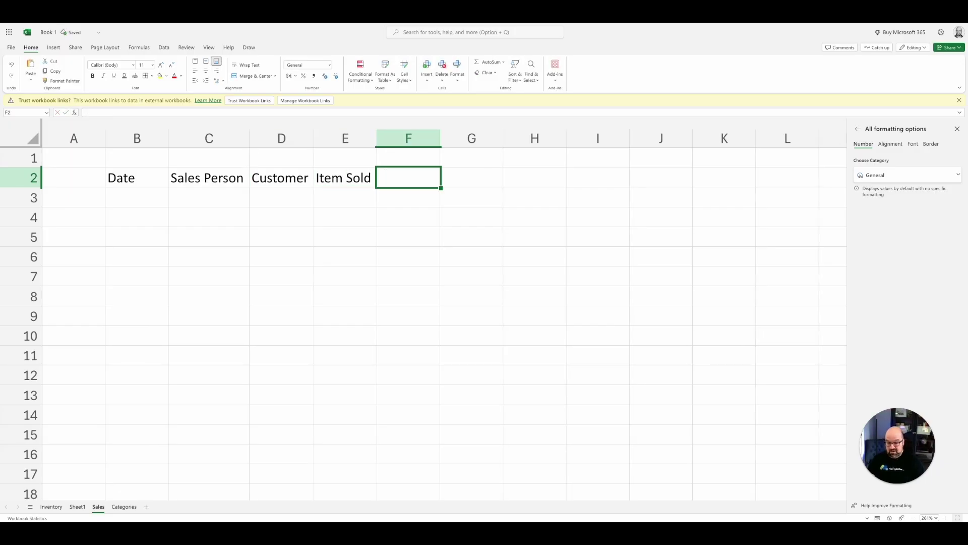
Continue the Sales heading row with Price, Qty, S/H and Total Sale in cells F2 to I2
type("Price")
key("Tab")
type("Qty")
key("Tab")
type("S/H")
key("Tab")
type("Total Sale")
Format the Sales headings B2:I2 with a light blue cell style, borders around each cell and centred text
left_click(130, 177)
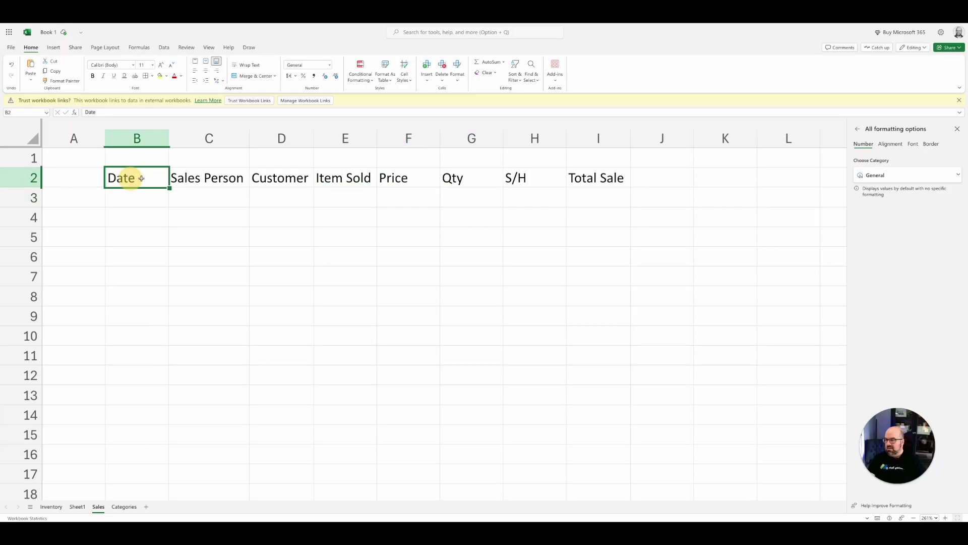
left_click_drag(130, 178, 627, 177)
left_click(458, 74)
left_click(405, 77)
left_click(455, 202)
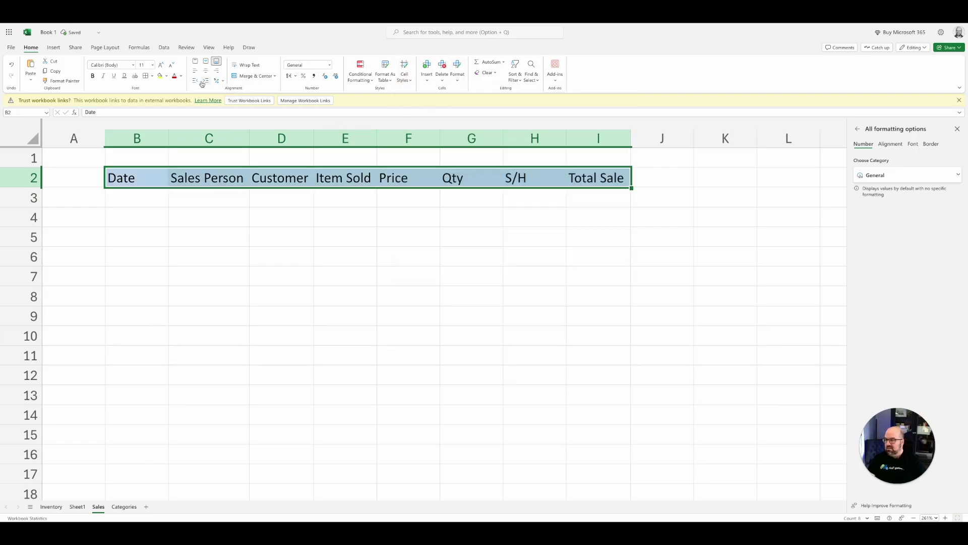
left_click(146, 76)
left_click(206, 71)
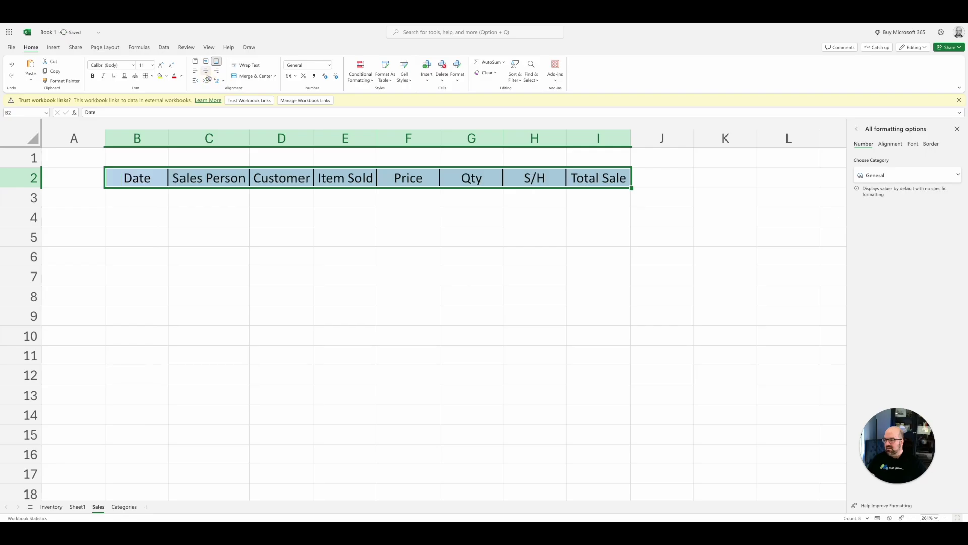
Format the Price and S/H columns F and H of the Sales sheet as Currency with two decimal places
left_click(419, 196)
left_click(418, 139)
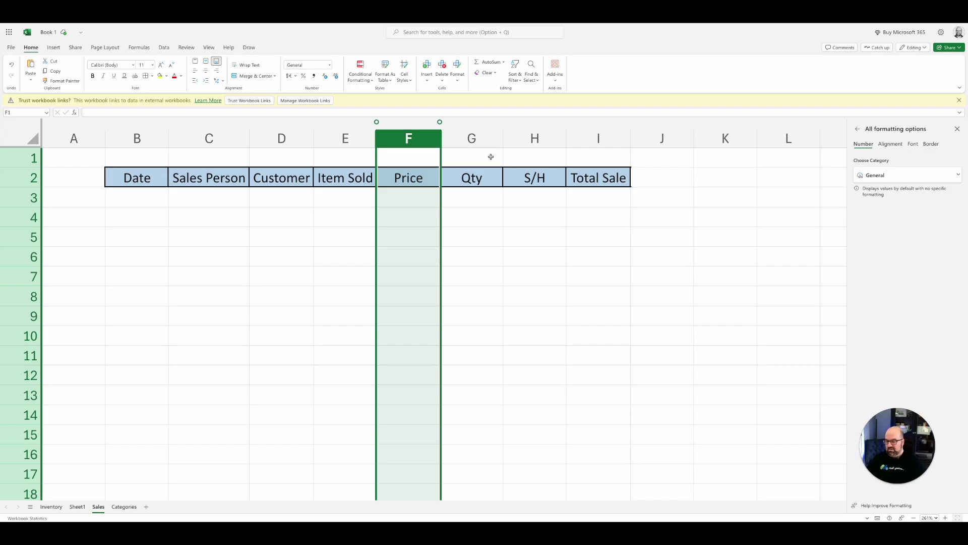
left_click(532, 140, "super")
right_click(531, 141)
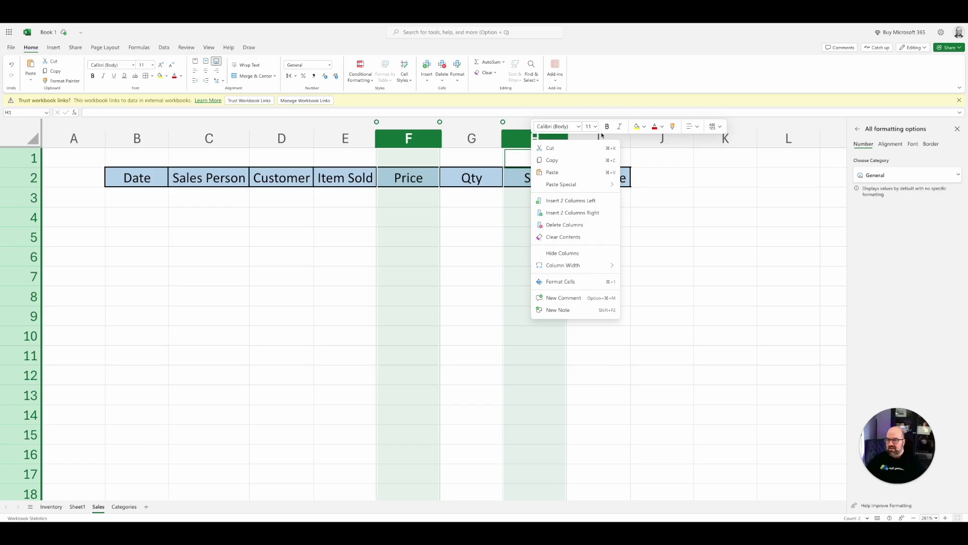
left_click(960, 179)
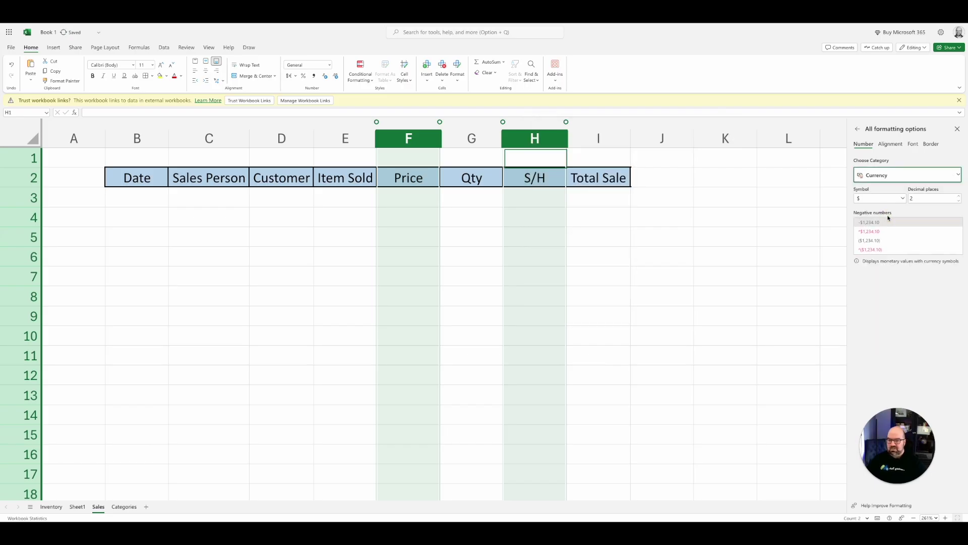
Start the first sales record in row 3 with the date 12-Nov, the sales person's name and the customer A&B Contractors
left_click(144, 197)
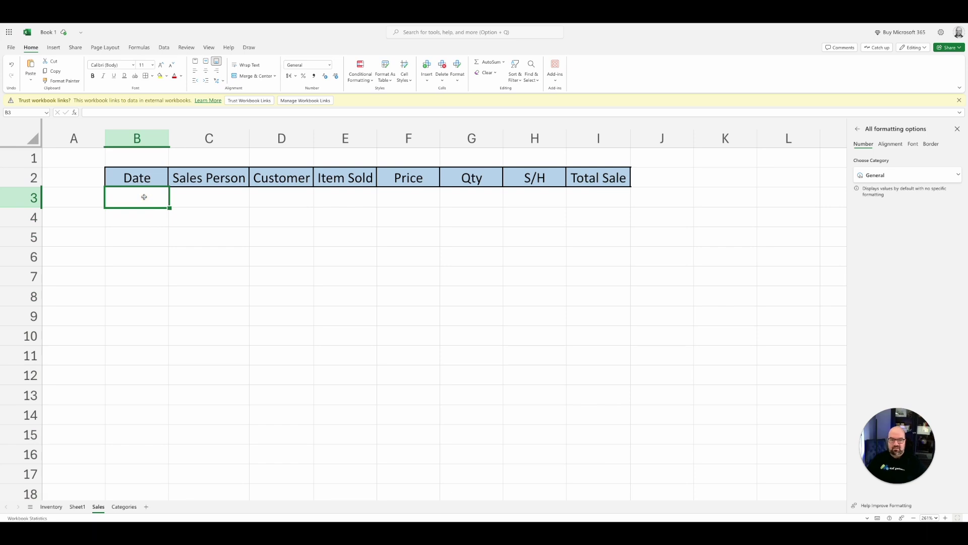
type("11-12")
key("Return")
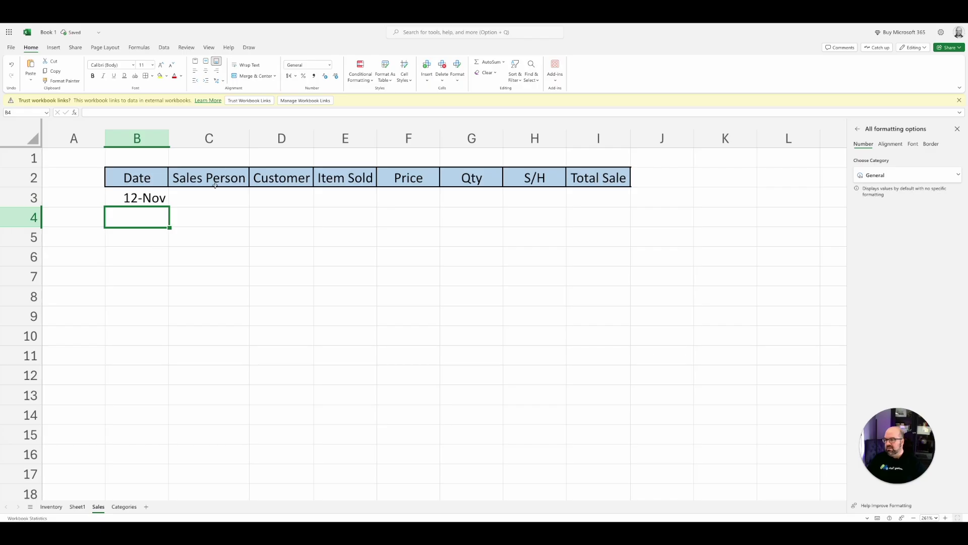
left_click(211, 196)
type("Marcus")
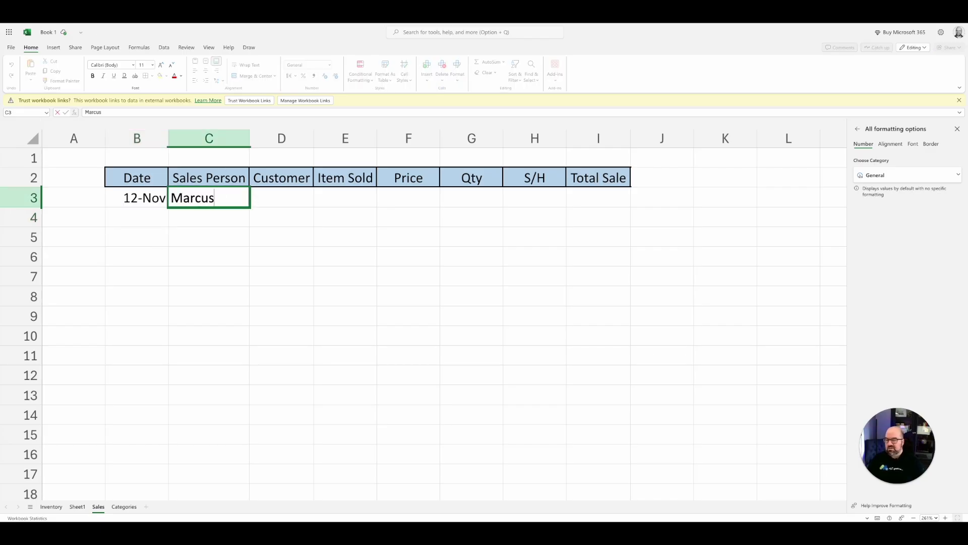
key("Tab")
type("A&")
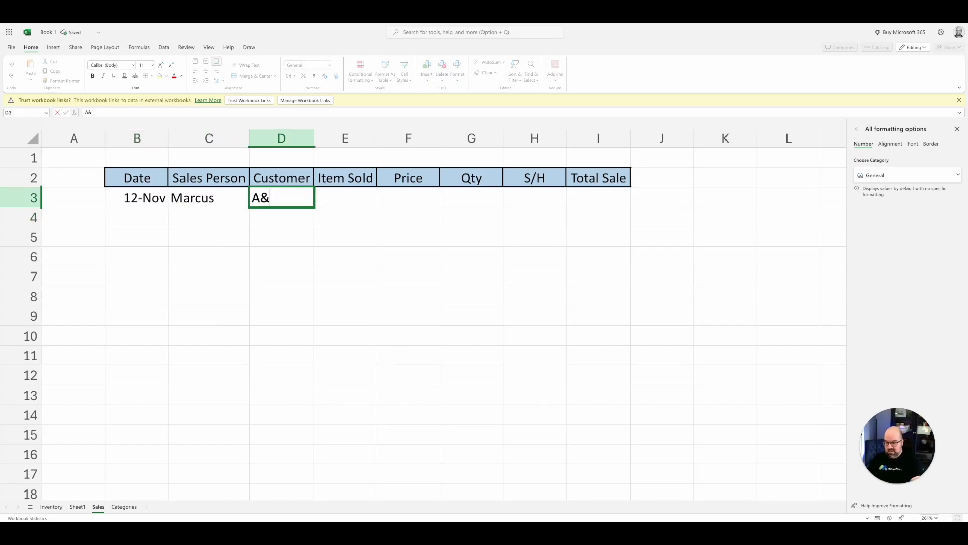
type("B Con")
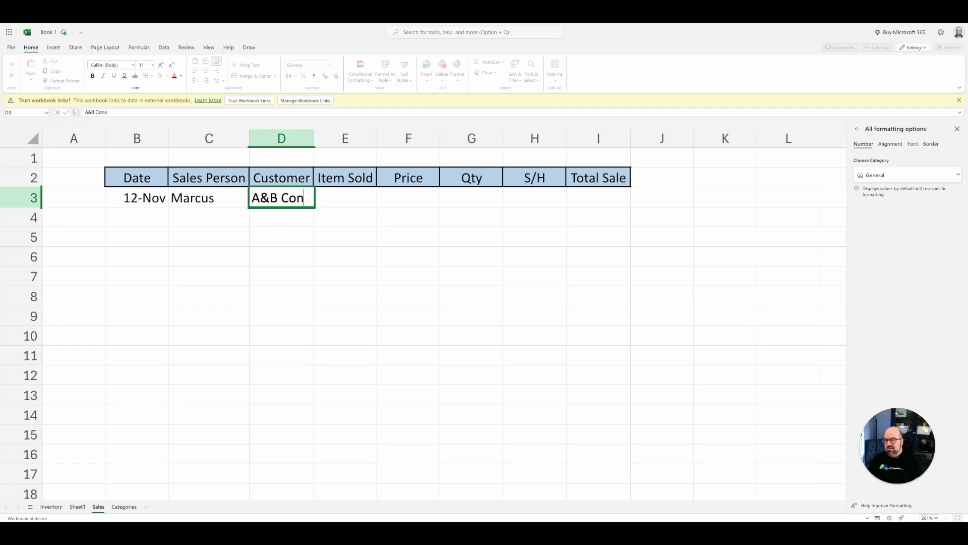
type("tractors")
key("Tab")
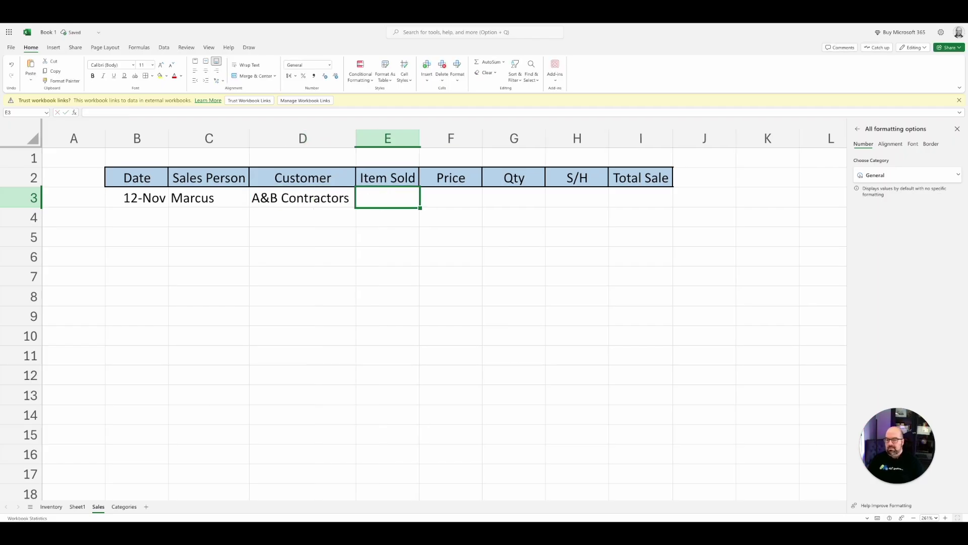
Enter Purple Hat as the item sold in E3 and 15 as its price in F3
type("Pur")
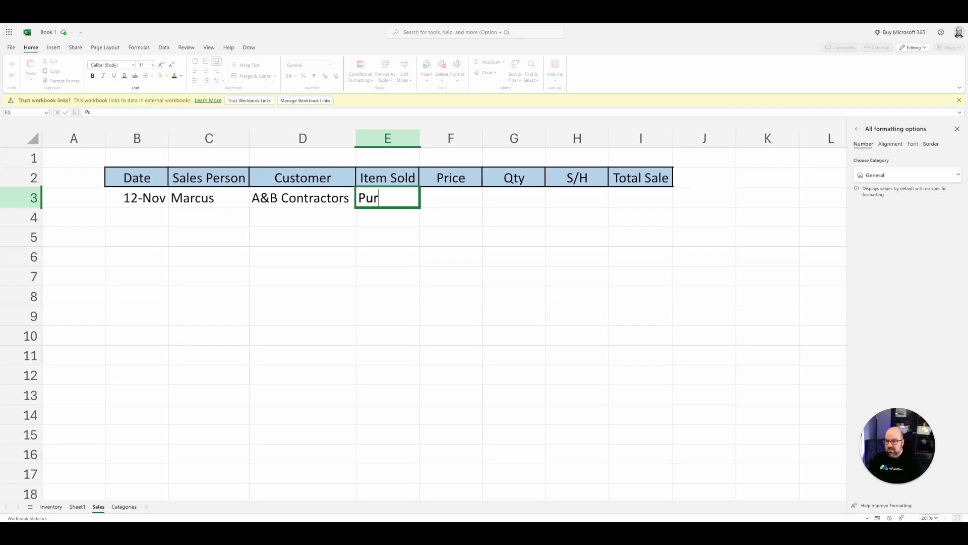
type("ple Hat")
key("Return")
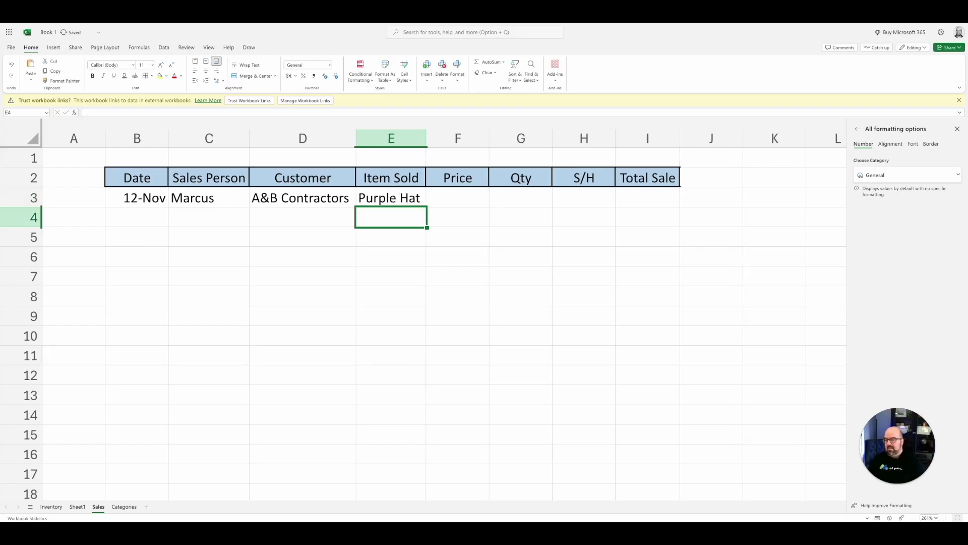
left_click(478, 192)
type("15")
key("Tab")
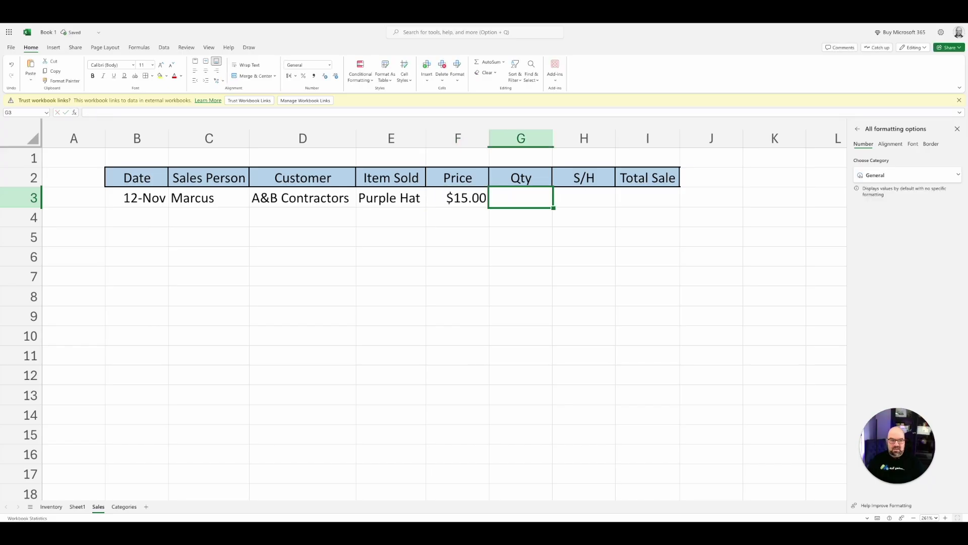
Complete the first sales record with a quantity of 5 in G3 and an S/H charge of 4.5 in H3
type("5")
key("Tab")
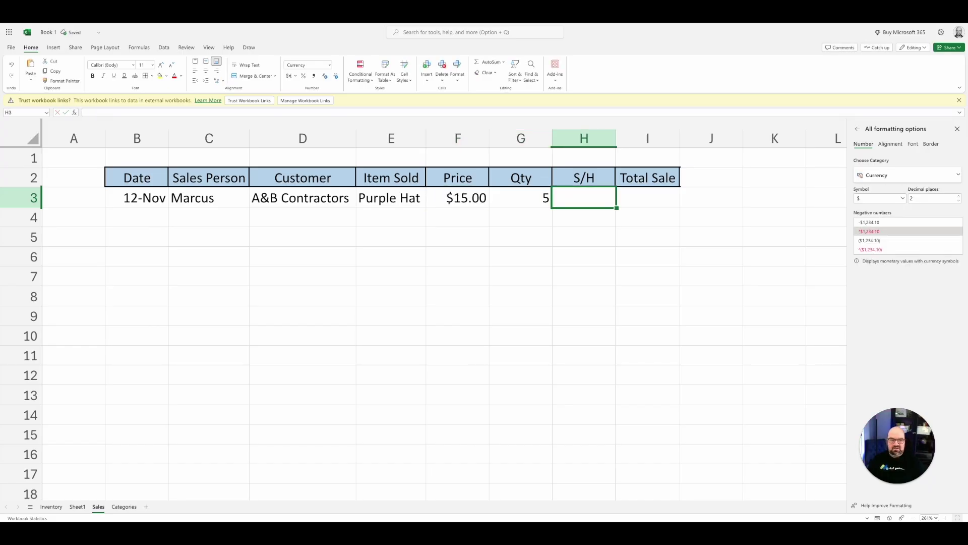
type("4.5")
key("Tab")
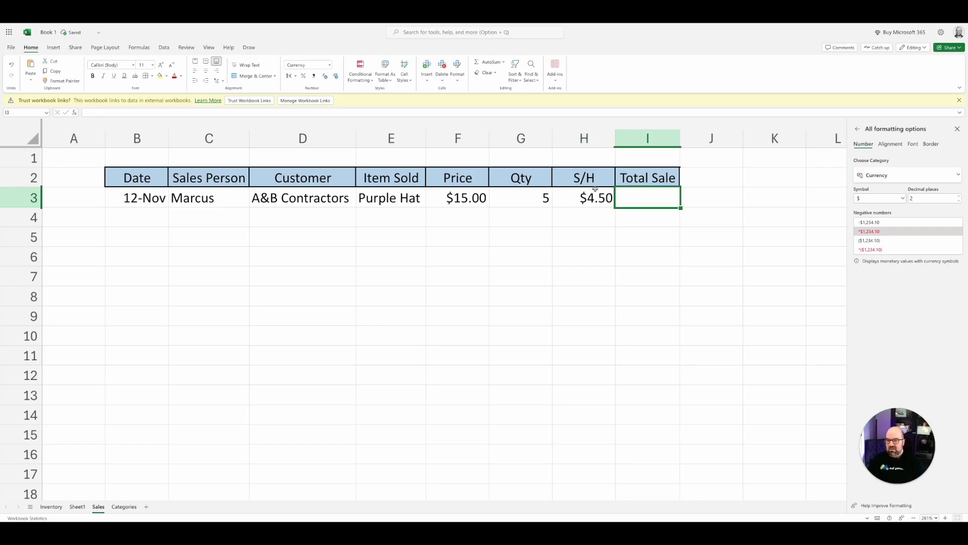
Enter the Total Sale formula =SUM(F3*G3+H3) in I3 to multiply price by quantity and add S/H
type("=sum")
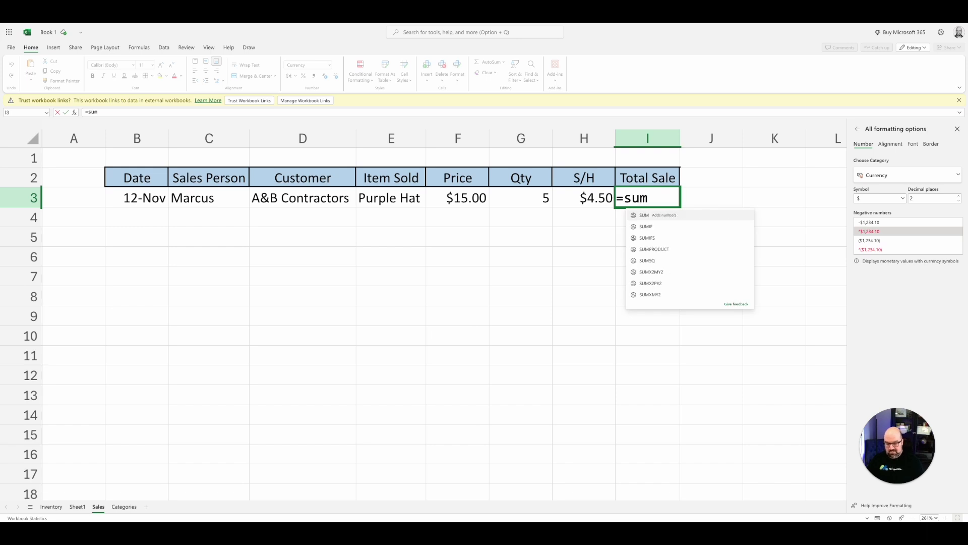
type("(")
left_click(462, 198)
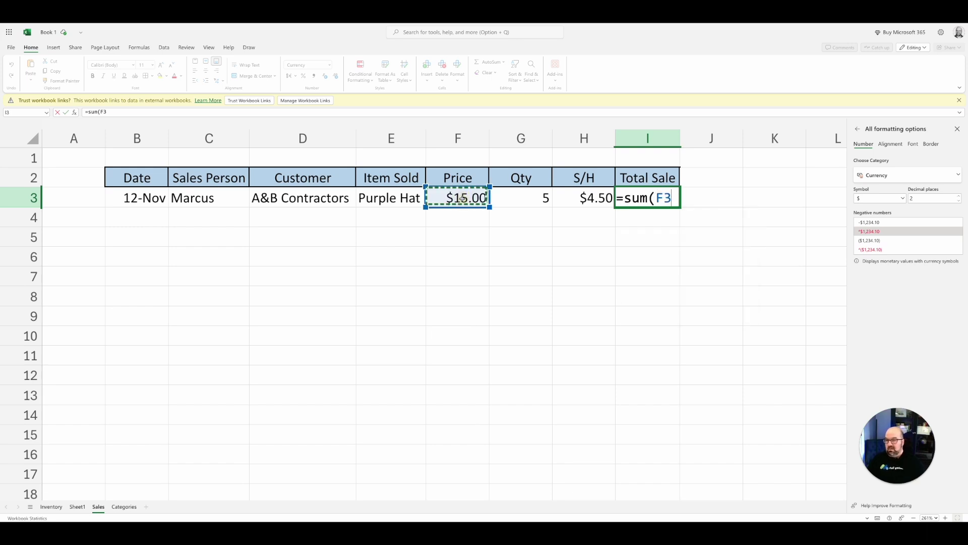
type("*")
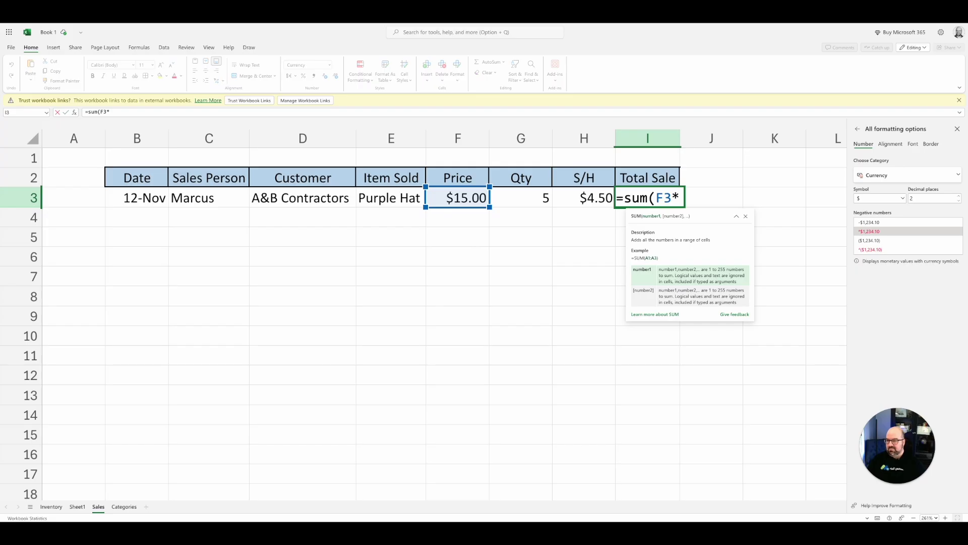
left_click(518, 197)
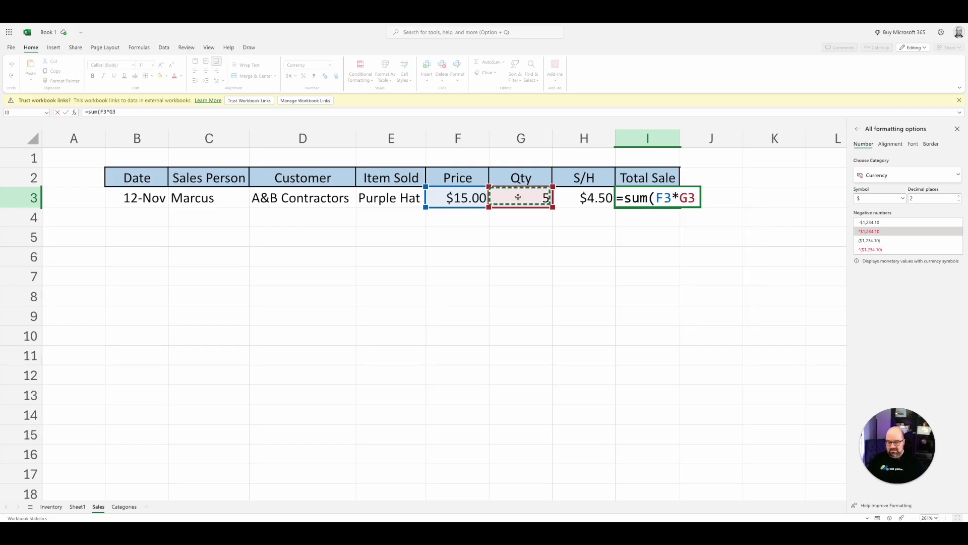
type("+")
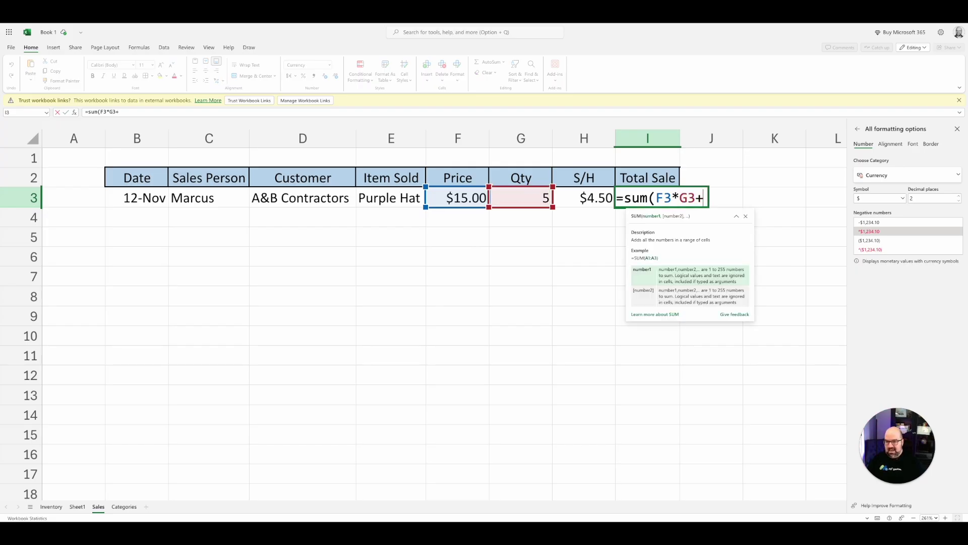
left_click(597, 198)
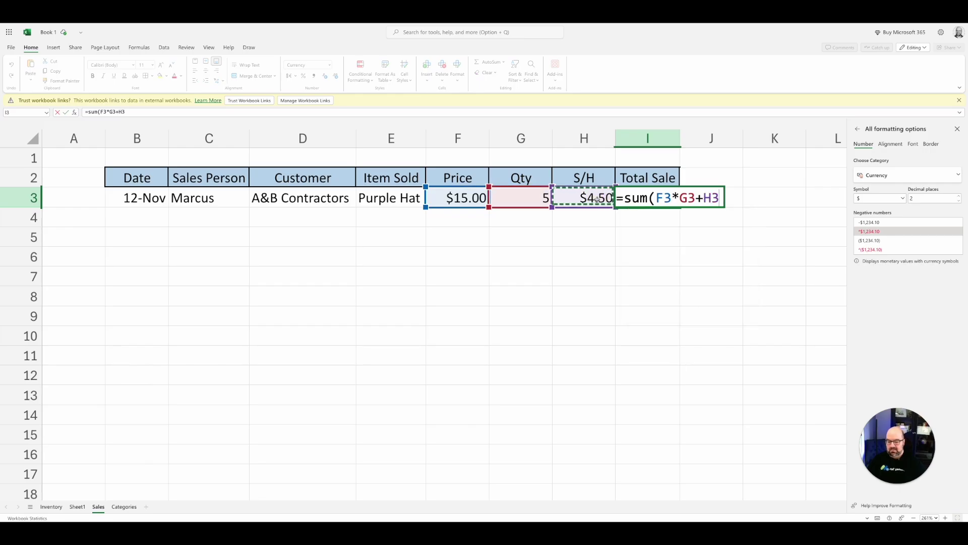
key("Return")
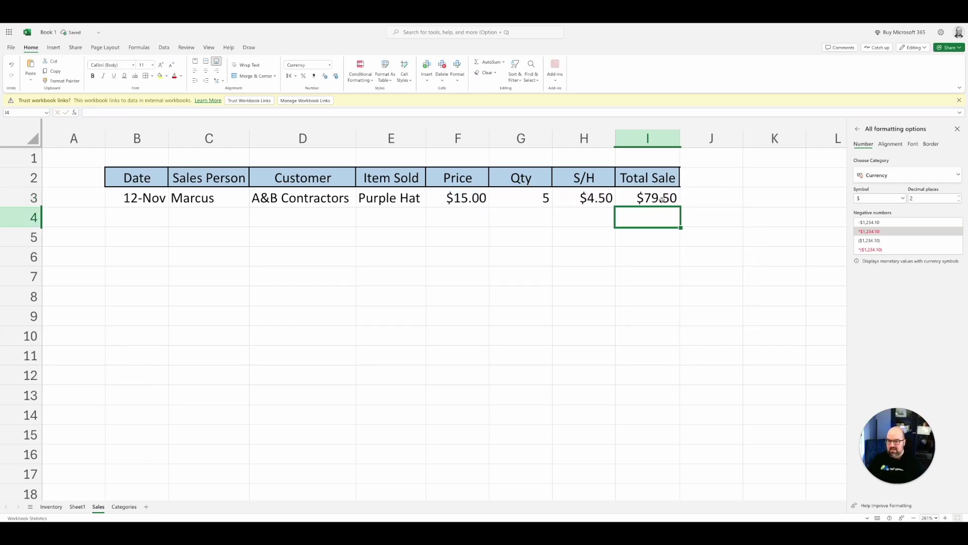
left_click(662, 199)
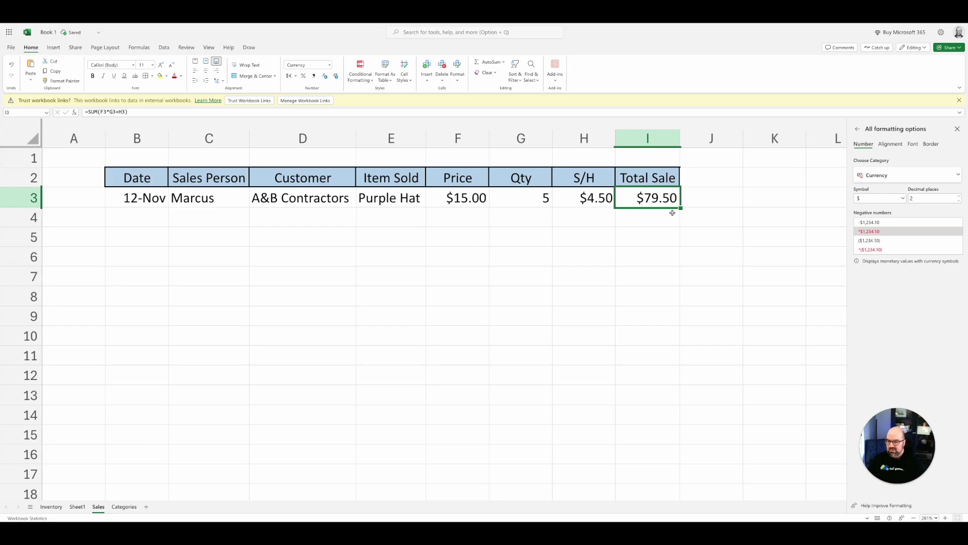
Centre the contents of Sales columns B to I both vertically and horizontally
left_click(148, 142)
left_click_drag(148, 142, 647, 136)
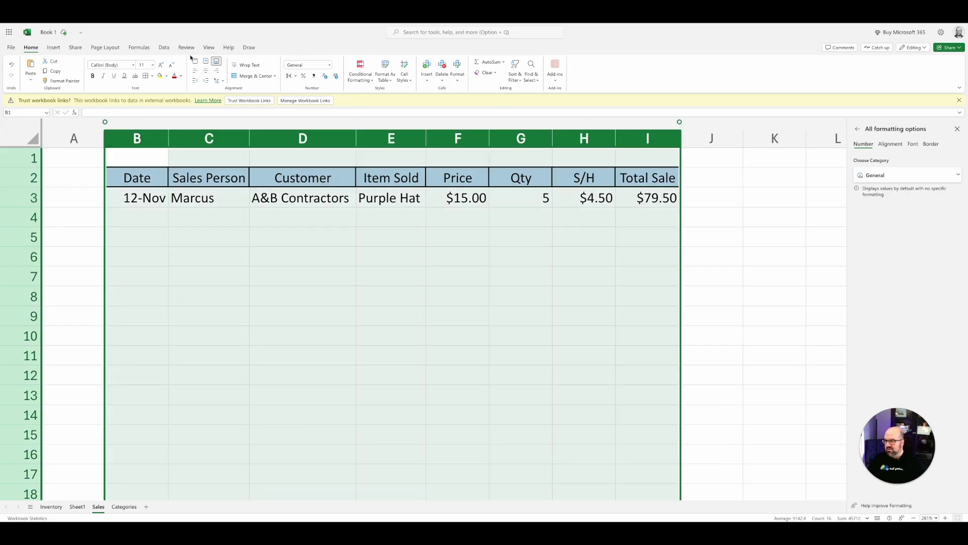
left_click(206, 61)
left_click(206, 70)
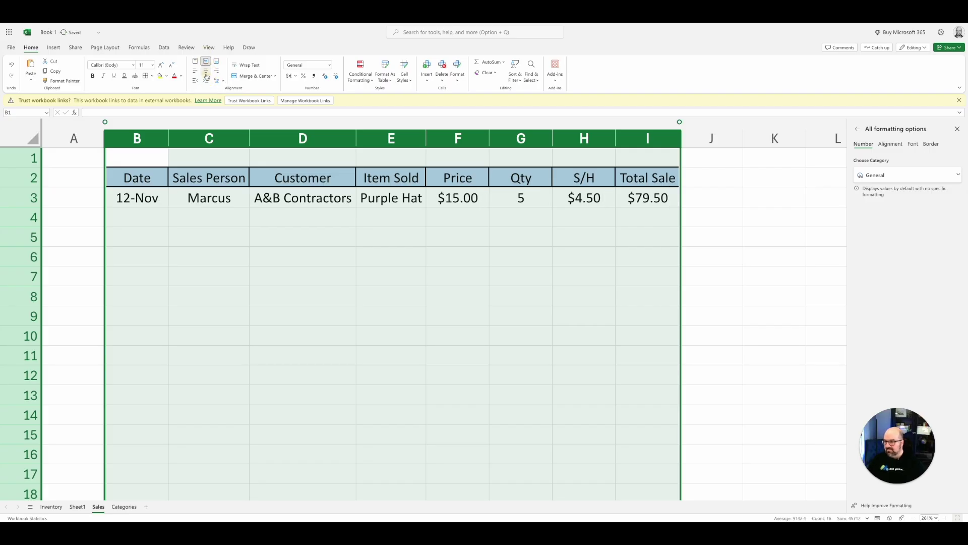
left_click(441, 253)
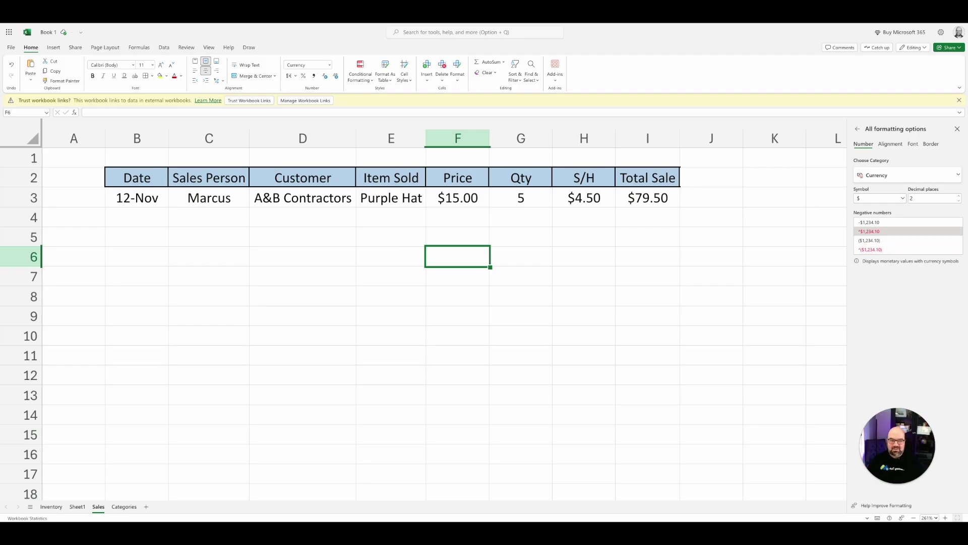
Paste four prepared sales records into B4:I7, dated 10-Nov, 11-Nov, 9-Nov and 13-Nov, and close the number formatting pane
left_click(137, 218)
type("10-Nov\tJeremy\tA&C Plumbing\tBlue Hat\t$14.00\t5\t$3.50\t$73.50 11-Nov\tMatt\tBlinds R US\tBlue Sweater\t$15.00\t5\t$3.50\t$78.50 9-Nov\tSam\tTrees are green\tPurple Hat\t$17.00\t12\t$2.50\t$206.50 13-Nov\tScott\tDollar Me\tBlue Hat\t$14.00\t5\t$2.50\t$72.50")
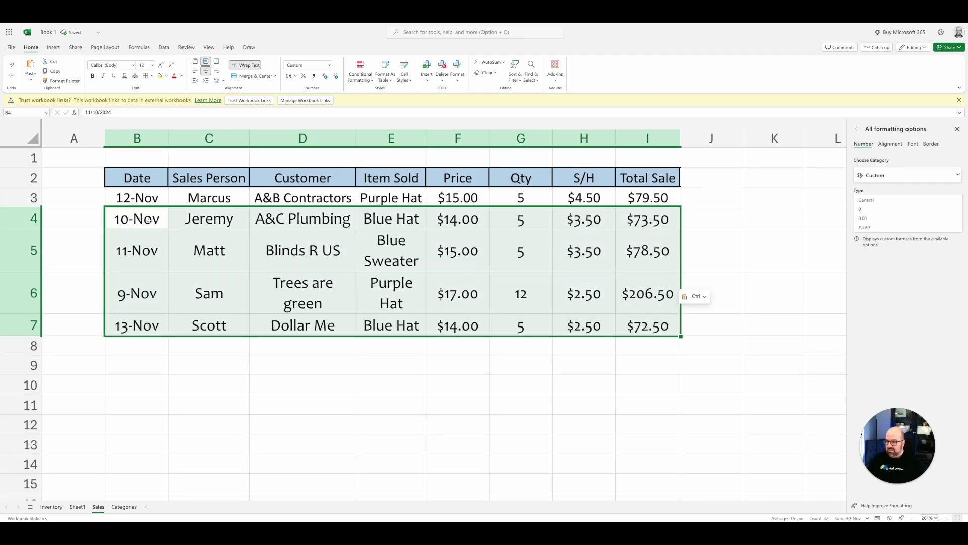
left_click(432, 392)
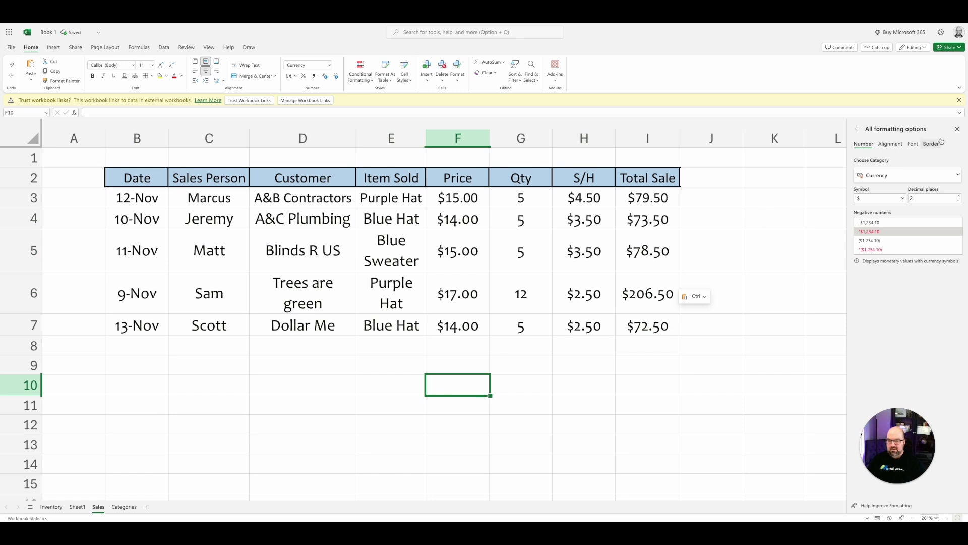
left_click(956, 128)
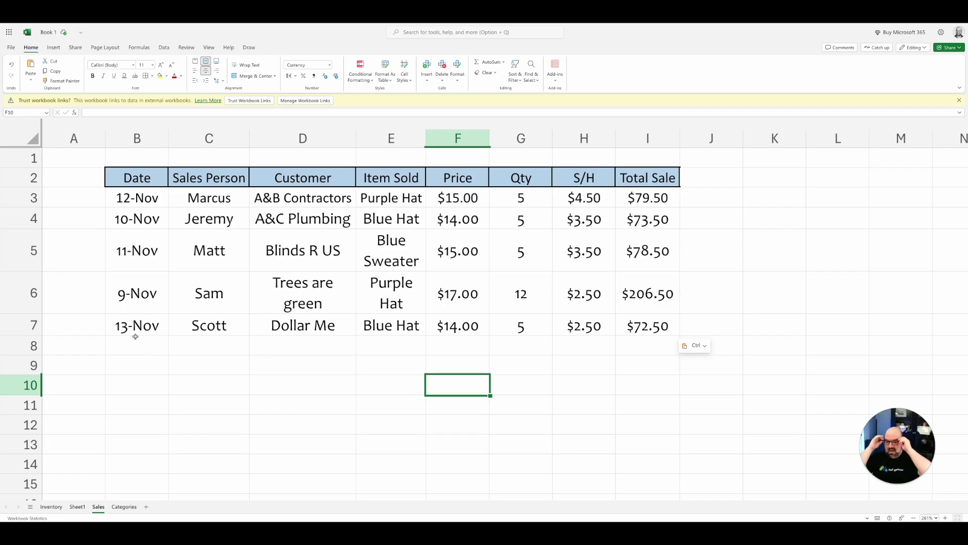
Examine the In Stock and Stock Recorder Limit columns on the Inventory sheet alongside the quantities sold on the Sales sheet
left_click(51, 506)
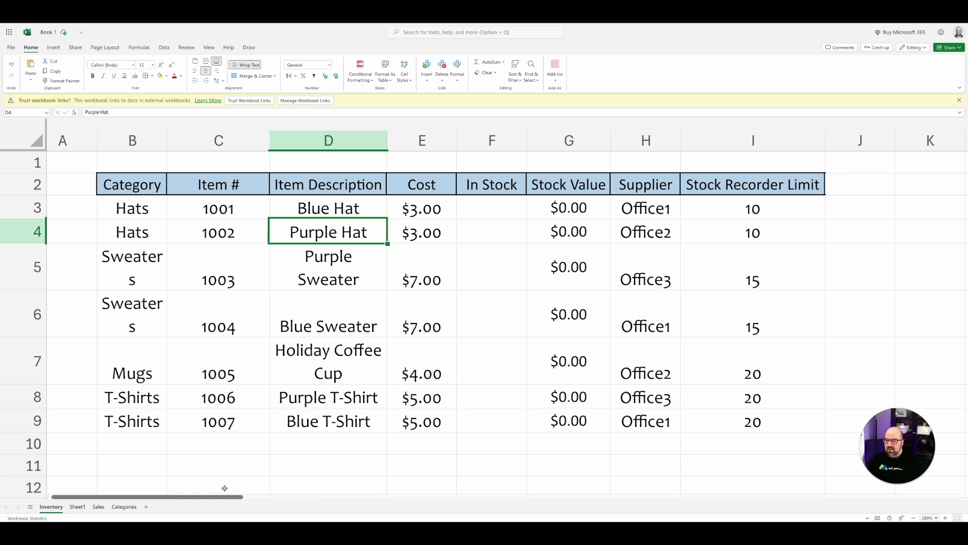
left_click(495, 207)
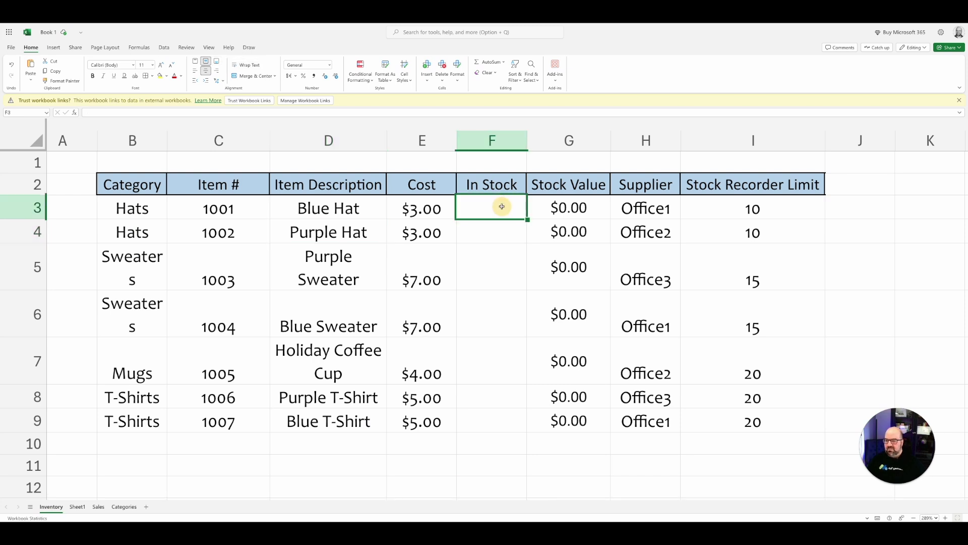
double_click(495, 206)
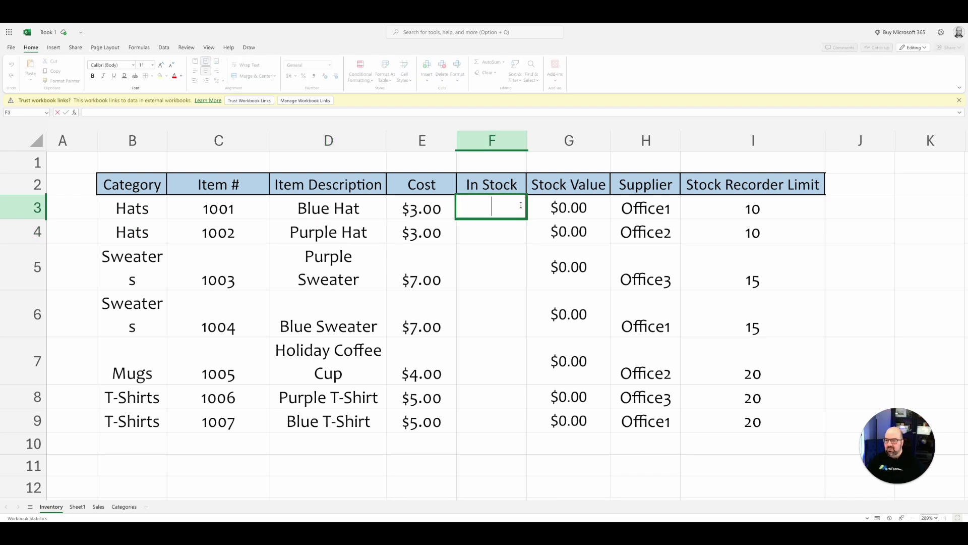
left_click(760, 209)
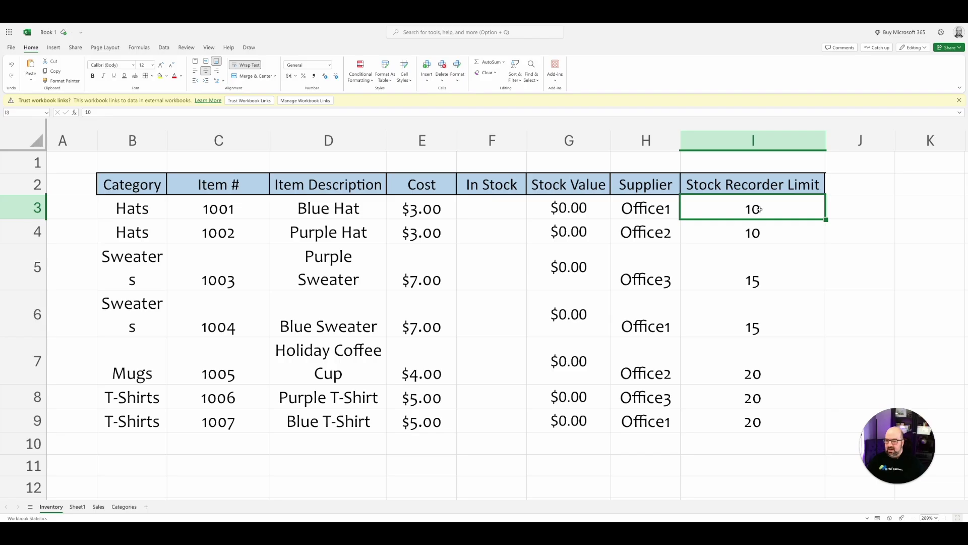
left_click(510, 204)
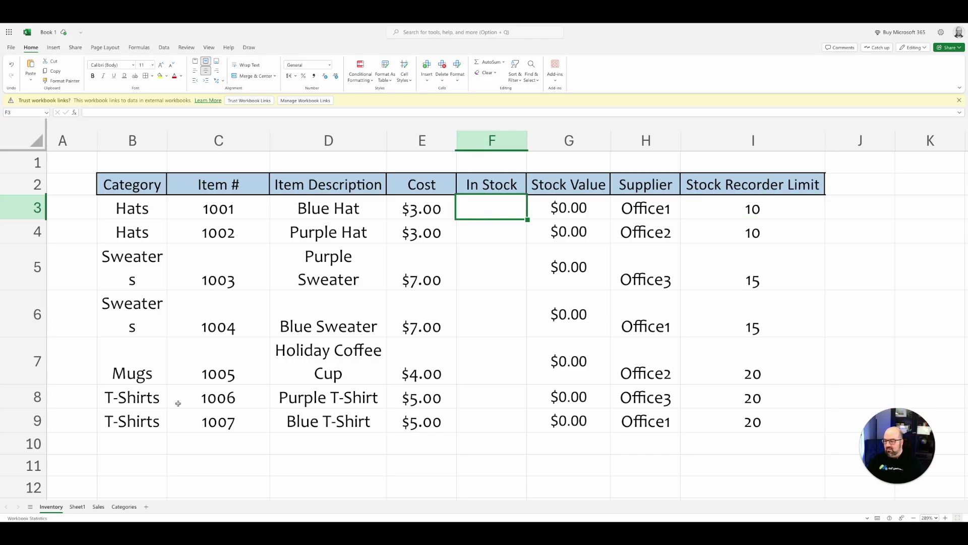
left_click(98, 506)
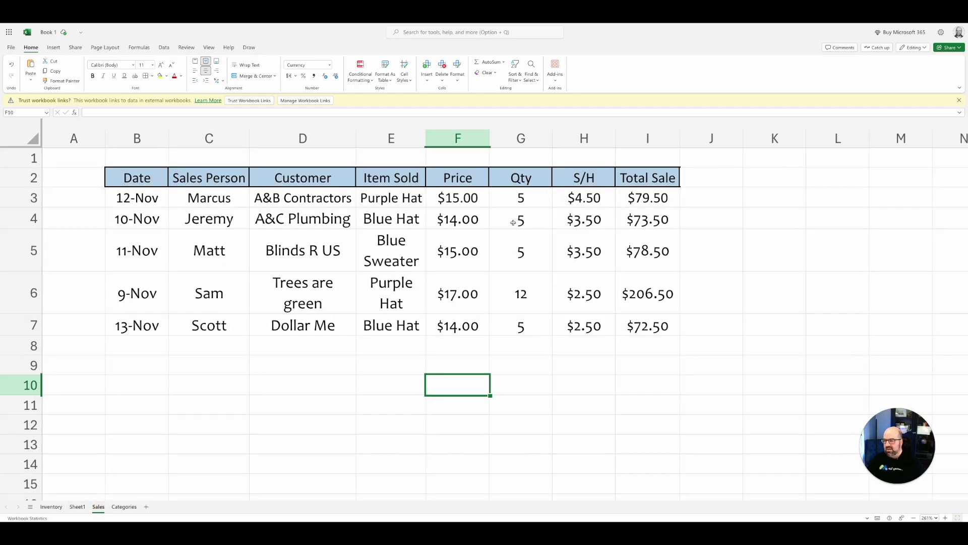
left_click(51, 507)
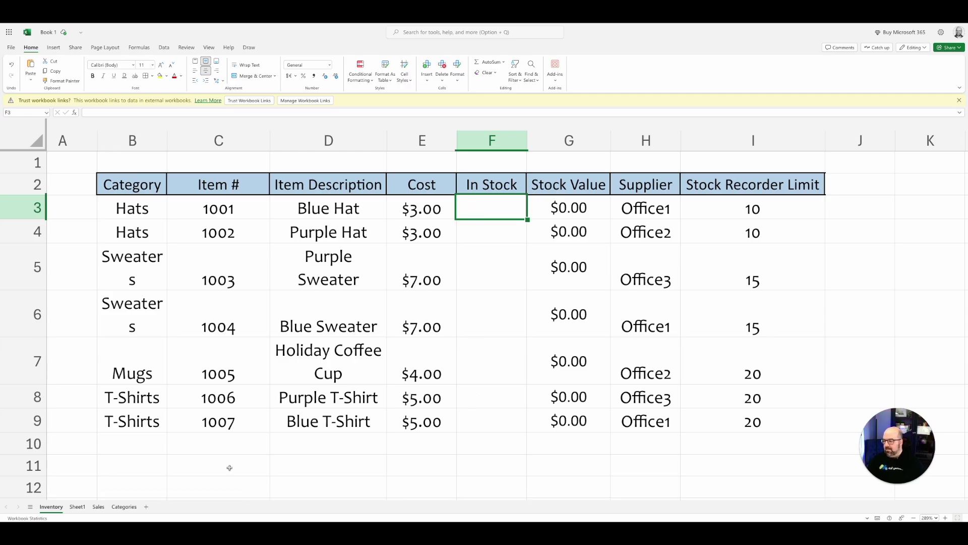
Create a PivotTable on a new worksheet from columns B to I of the Sales sheet
left_click(99, 506)
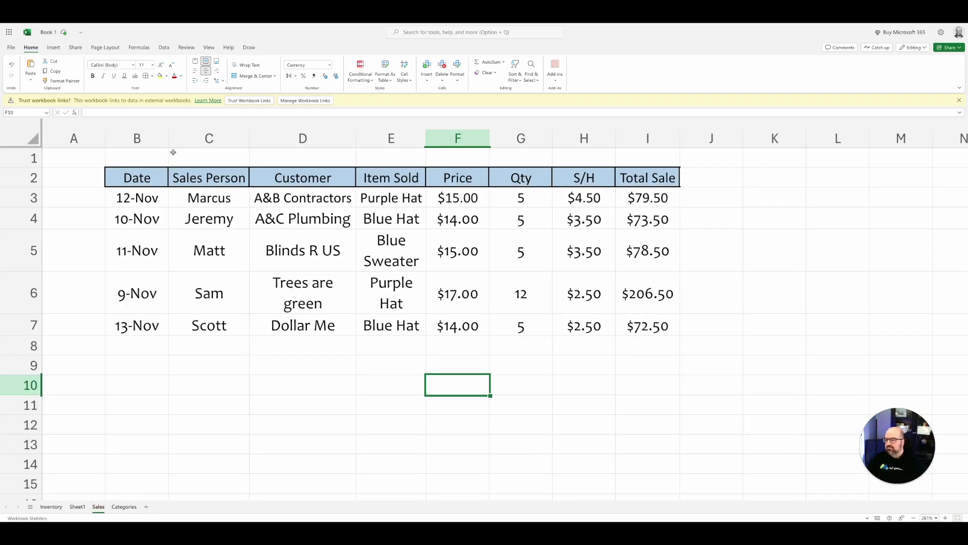
left_click_drag(137, 139, 650, 130)
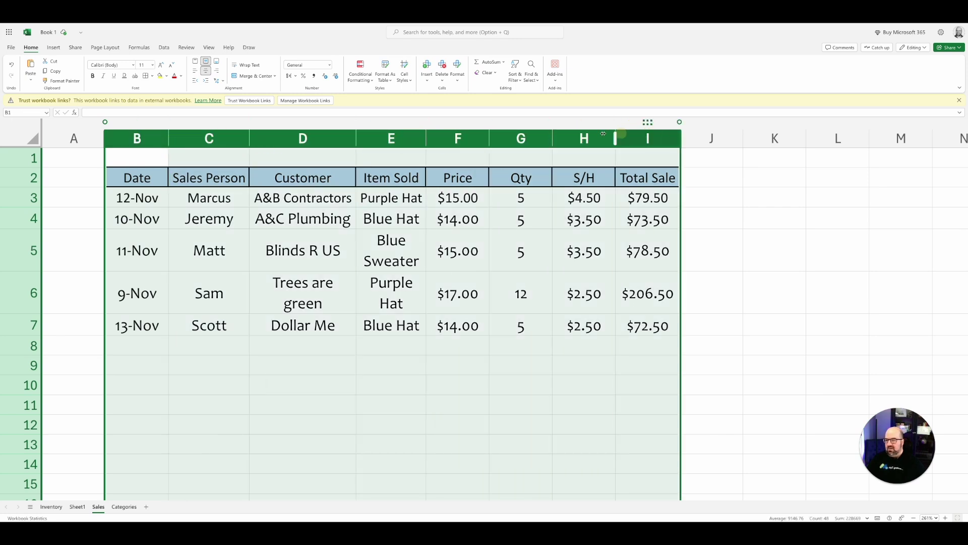
left_click(55, 48)
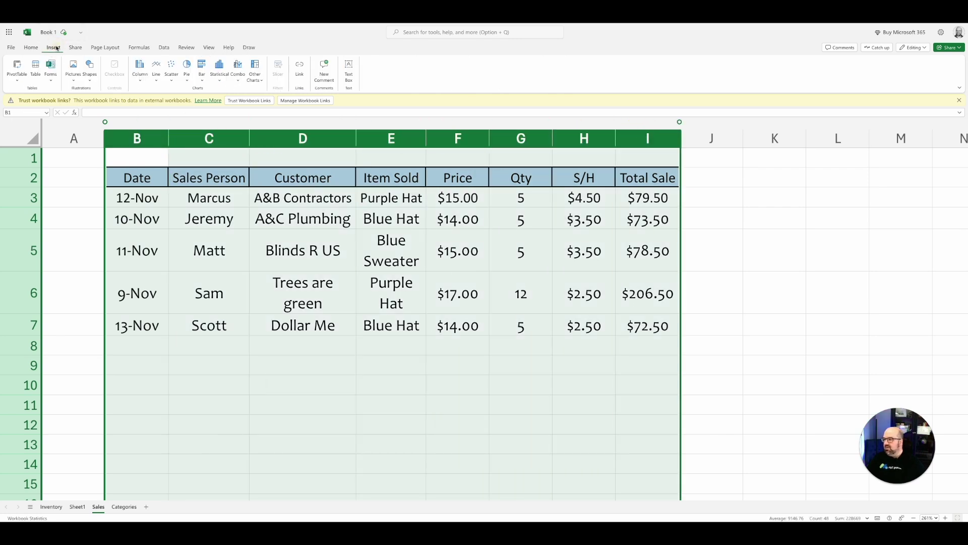
left_click(16, 69)
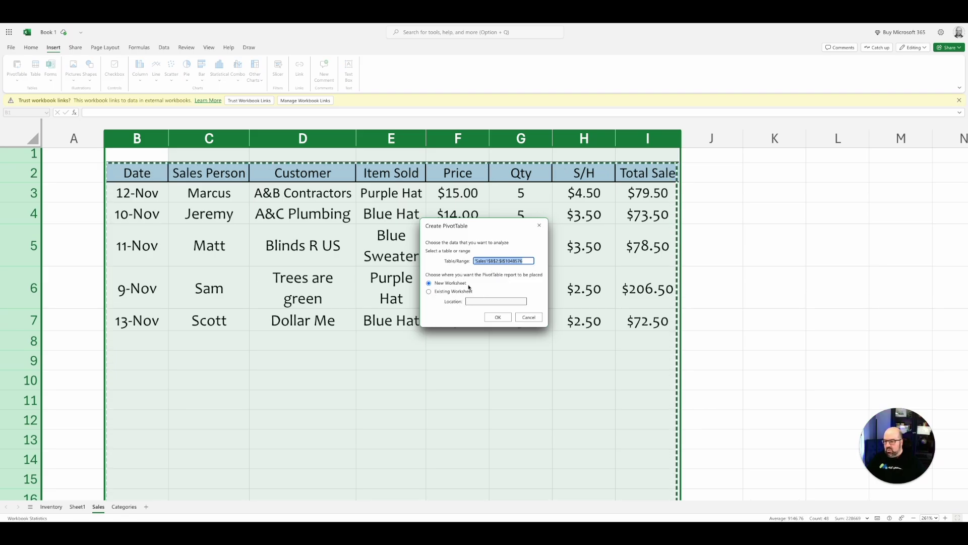
left_click(497, 317)
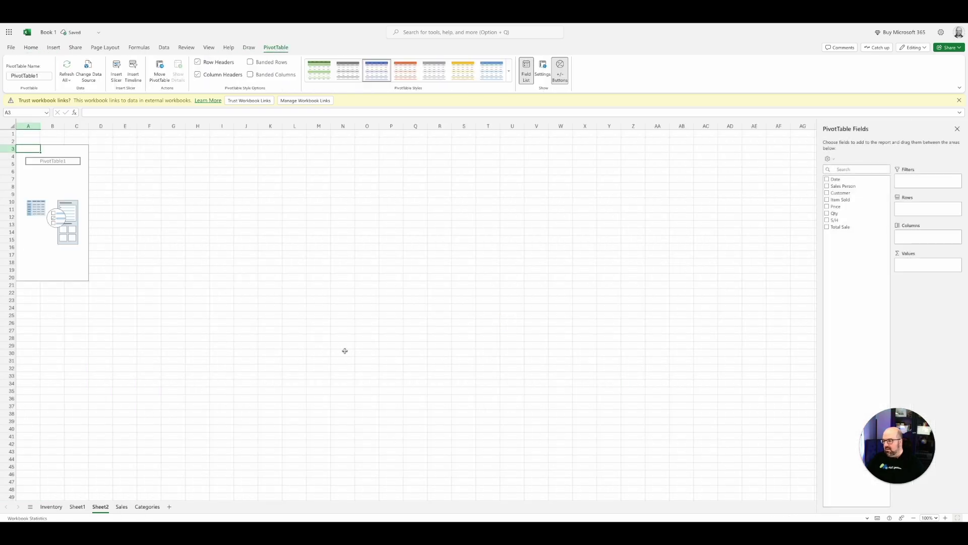
Rename the new PivotTable worksheet as Sales Report
double_click(103, 509)
type("Sales Report")
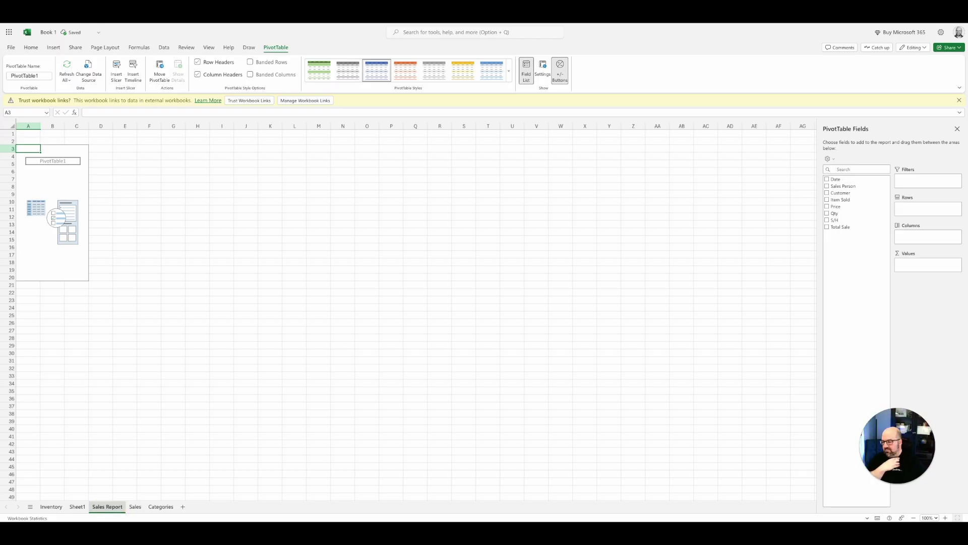
key("Return")
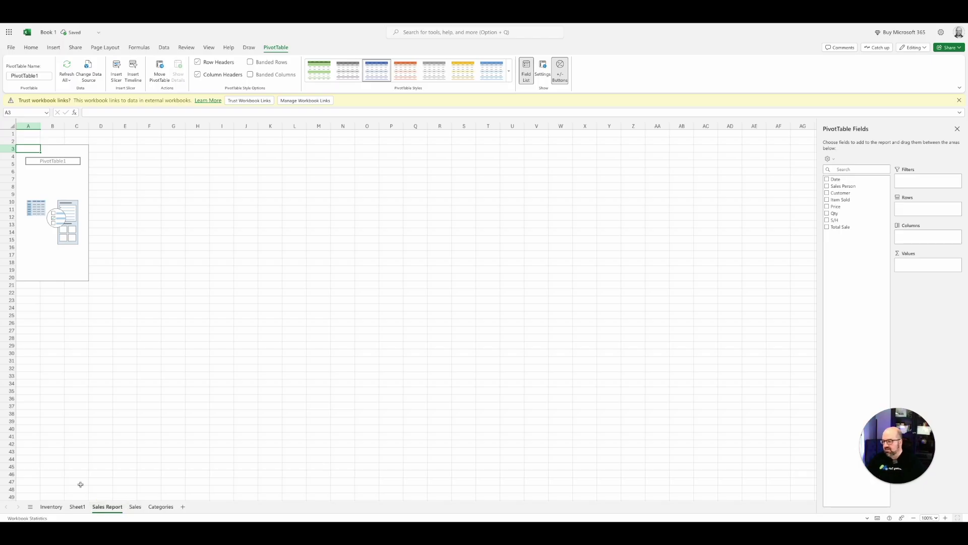
left_click(91, 485)
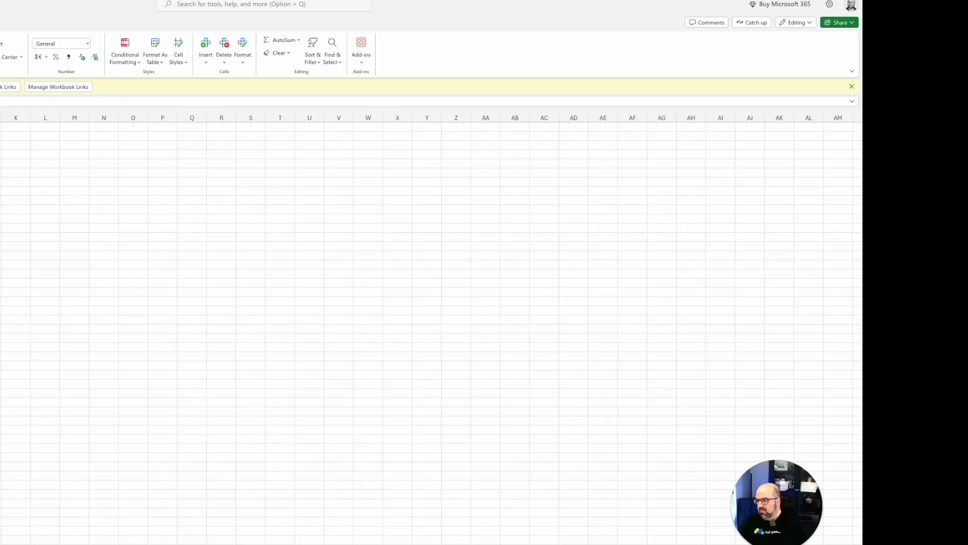
Add the Item Sold and Qty fields to the PivotTable to sum the quantity sold per item
left_click(1, 202)
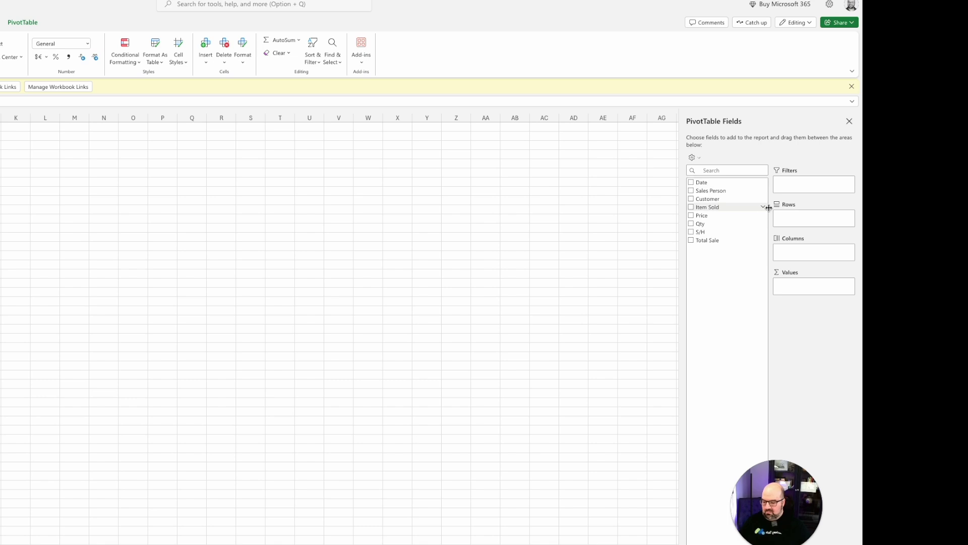
scroll(339, 328, "up", 10)
scroll(339, 328, "down", 6)
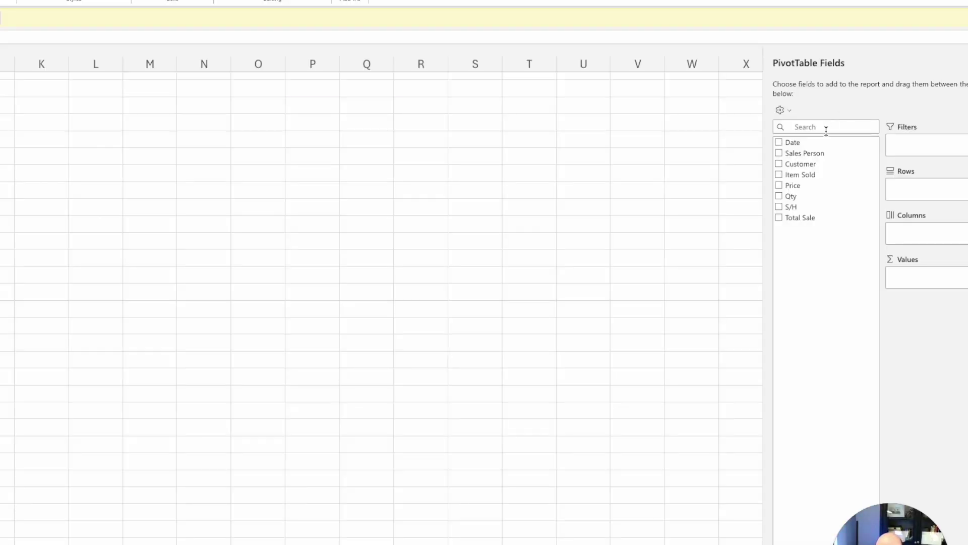
left_click(781, 175)
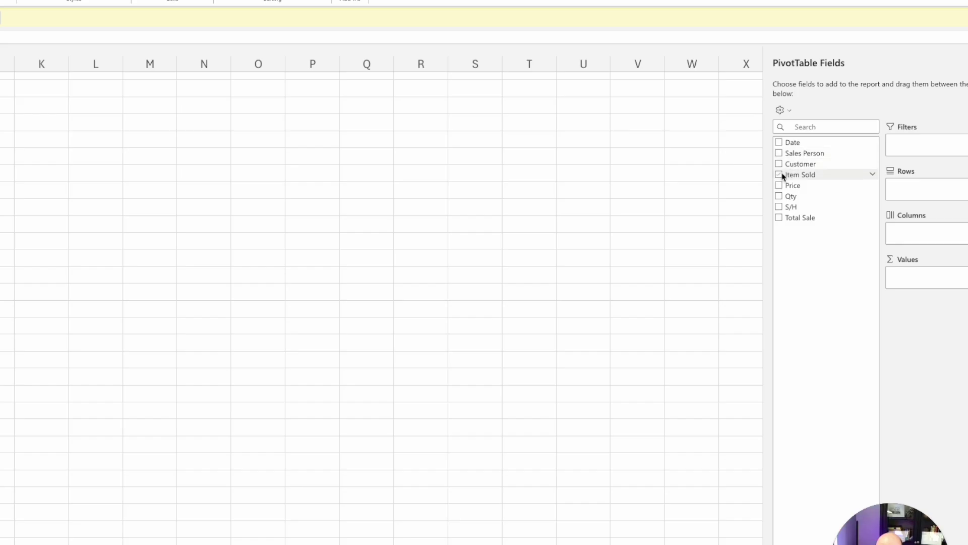
left_click(780, 196)
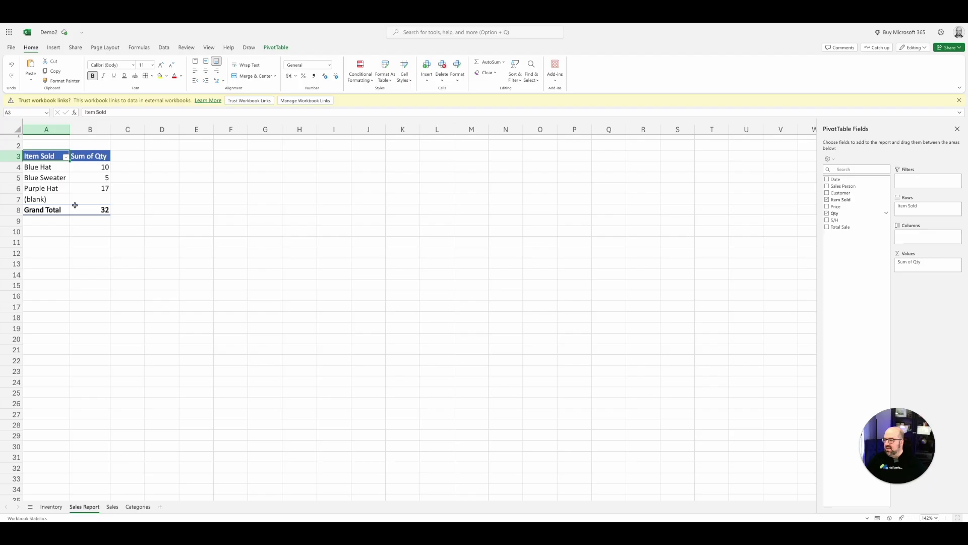
Compare the summed quantities per item in the Sales Report PivotTable with the Item Sold and Qty entries on the Sales sheet
left_click(45, 167)
left_click_drag(45, 168, 97, 188)
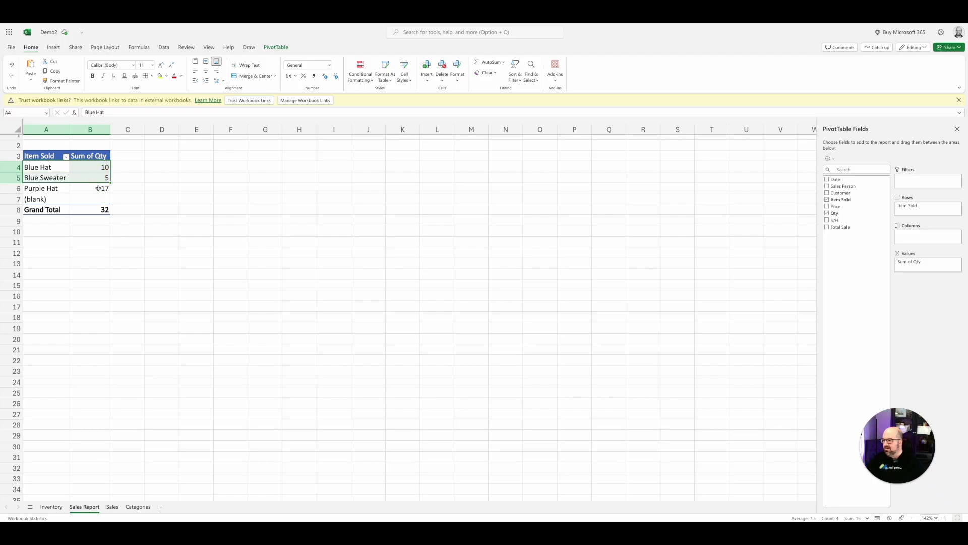
left_click(96, 188)
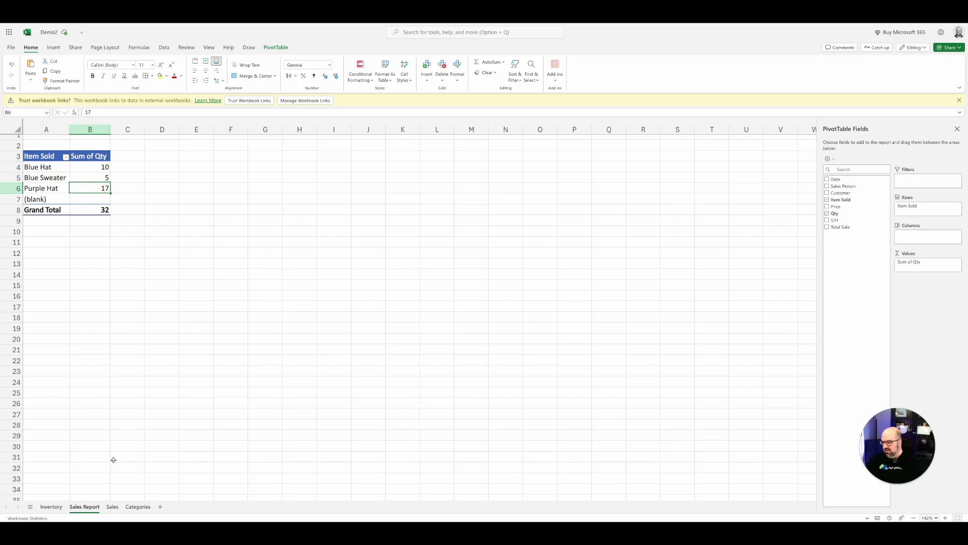
left_click(114, 507)
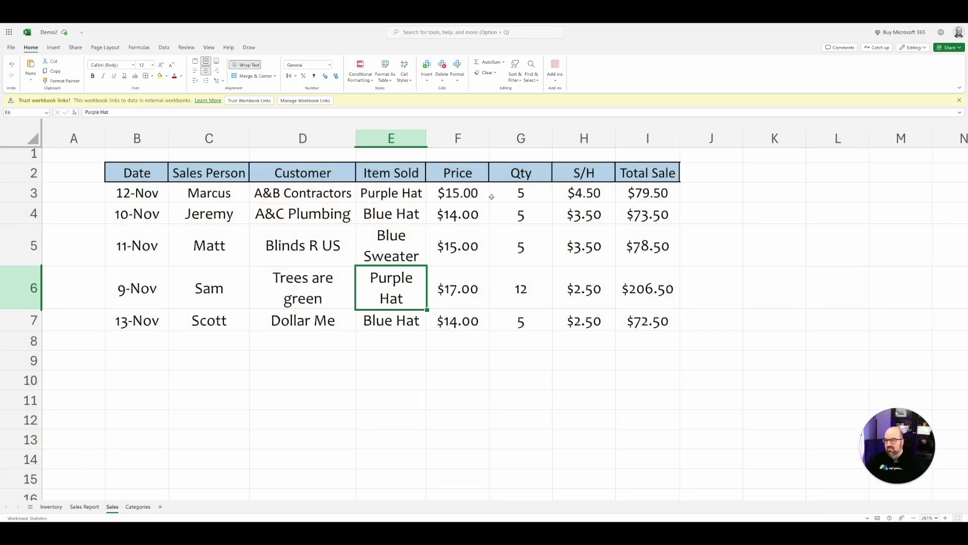
left_click(418, 193)
key("Right")
key("Right")
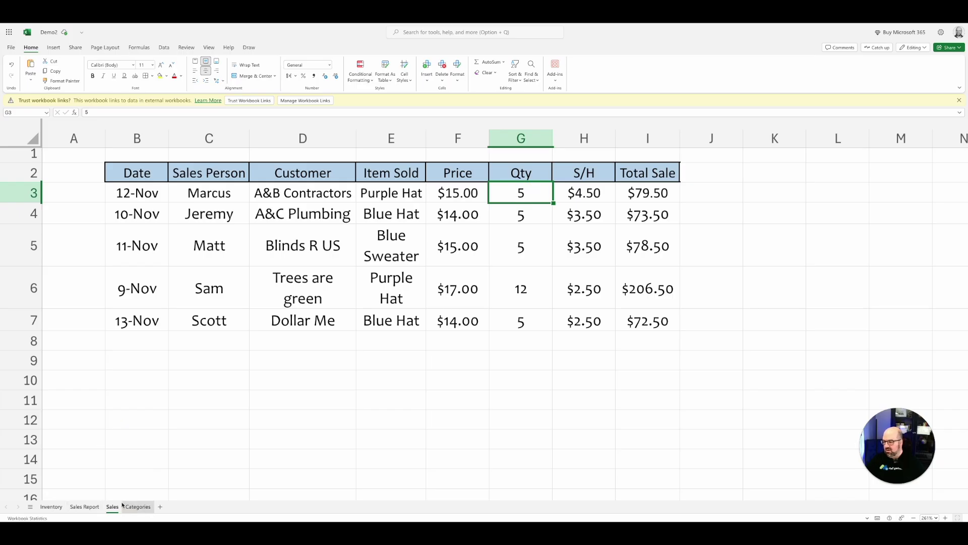
left_click(97, 508)
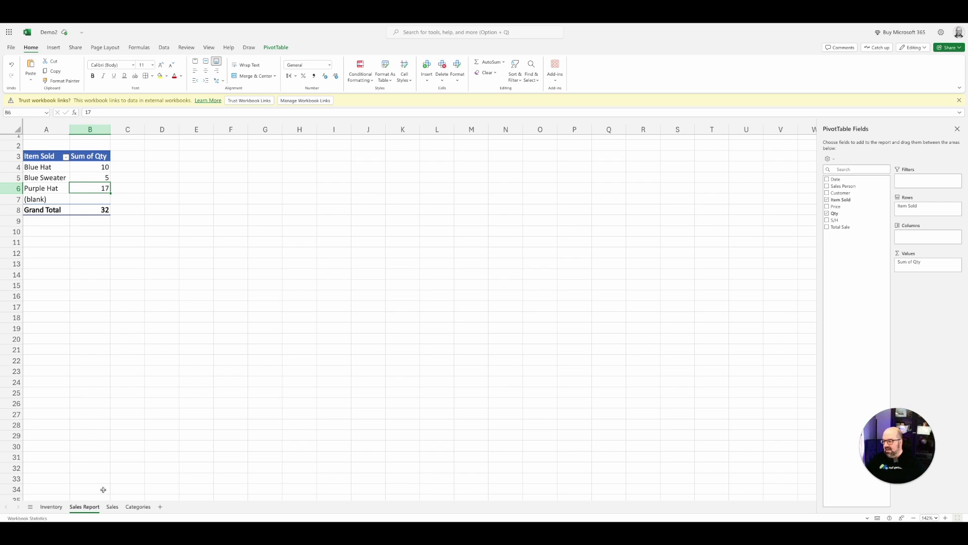
left_click(112, 506)
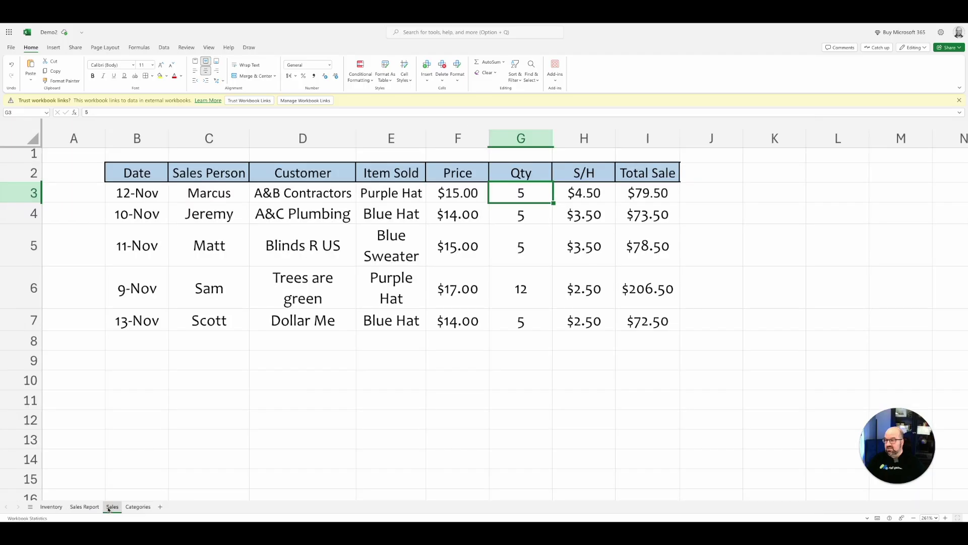
left_click(75, 508)
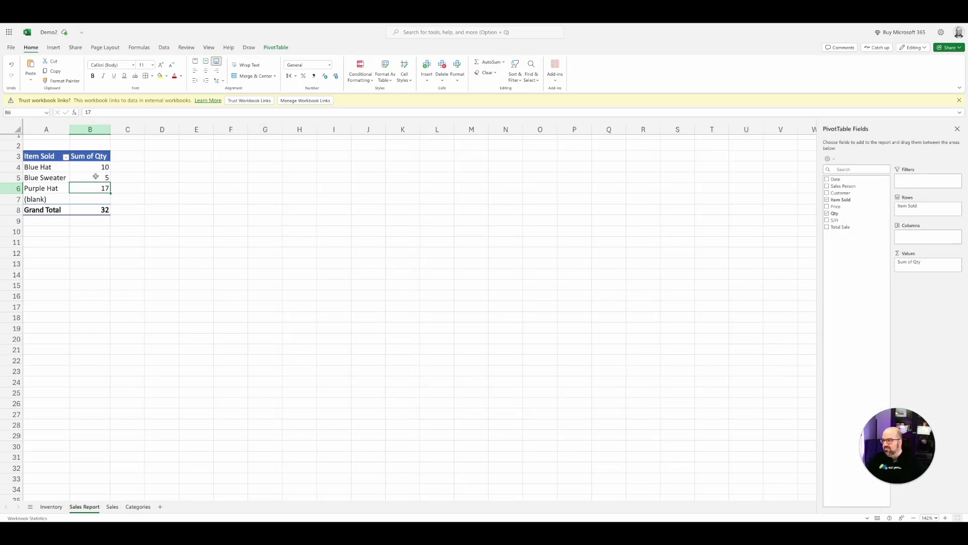
Start a new sale in row 8 of the Sales sheet with date 14-Nov, the sales person's name, customer Bob's Grill and item Blue Sweater
left_click(113, 507)
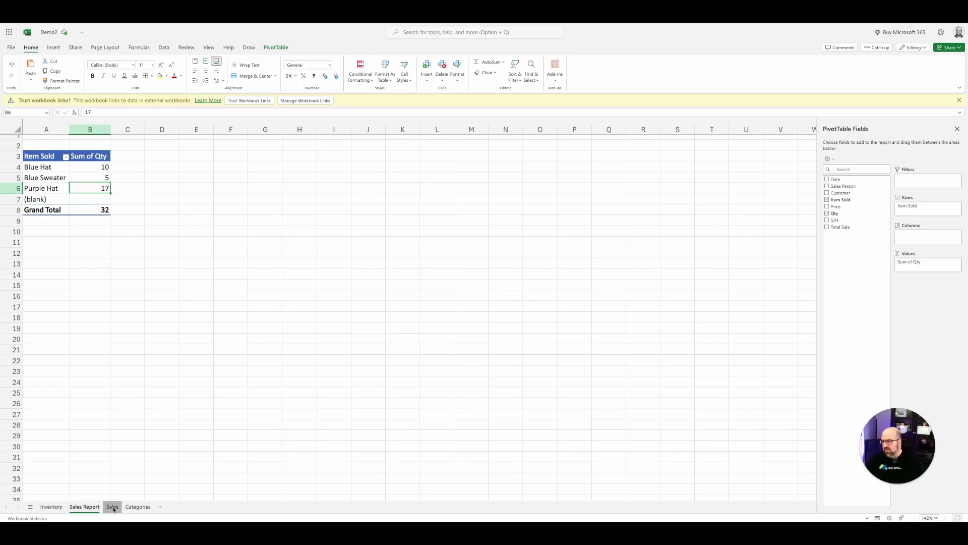
left_click(150, 348)
type("14-Nov")
key("Tab")
type("Mary")
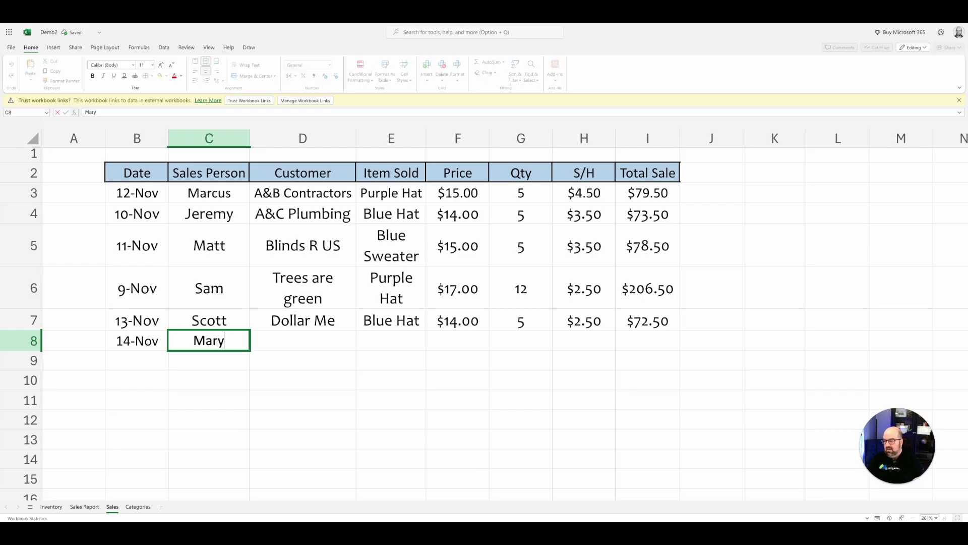
key("Tab")
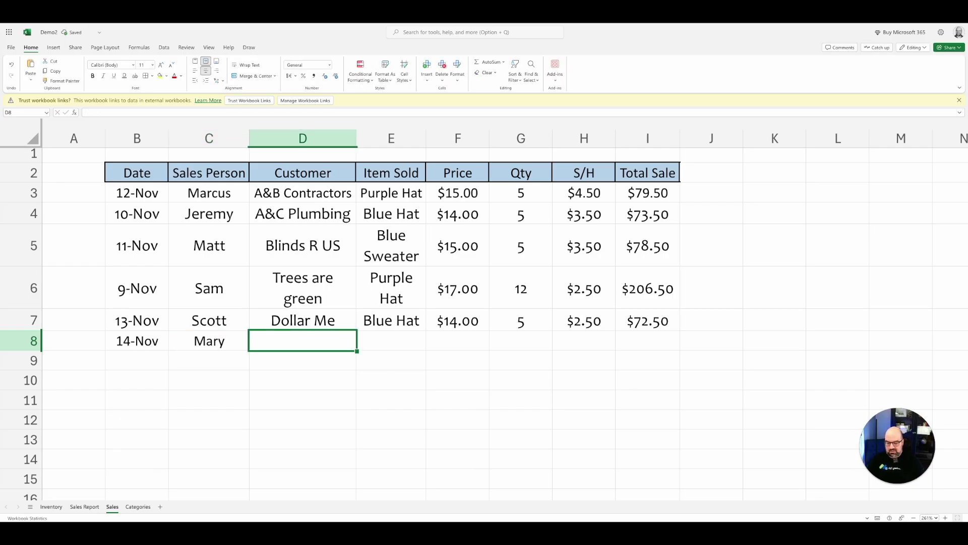
type("Bob's Grill")
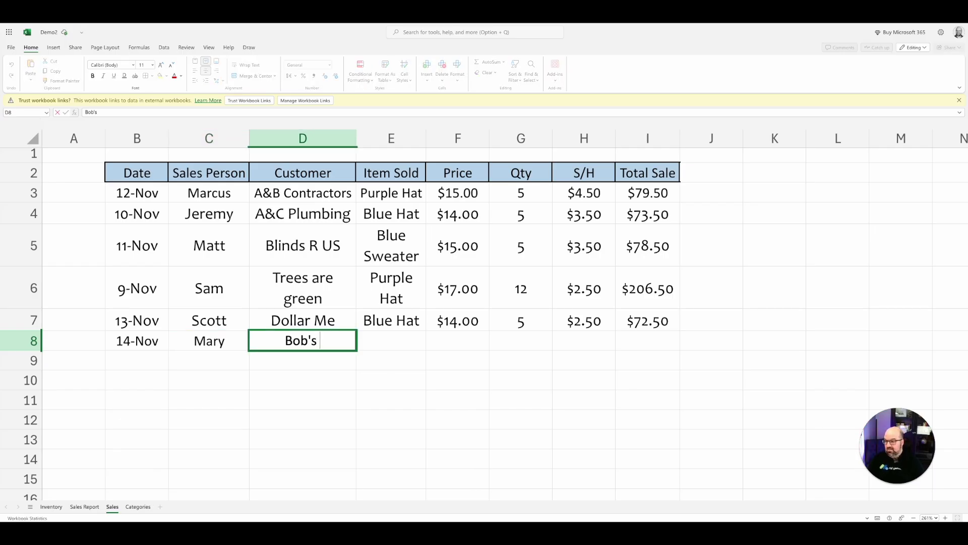
key("Tab")
type("Blue")
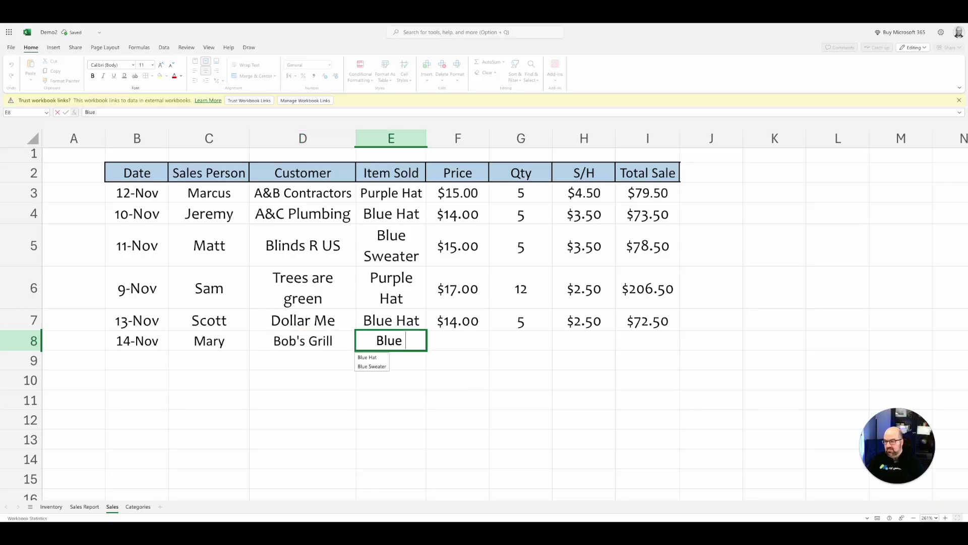
left_click(372, 366)
Enter a price of 16.00, a quantity of 2 and an S/H of 2.5 for the 14-Nov sale
left_click(470, 348)
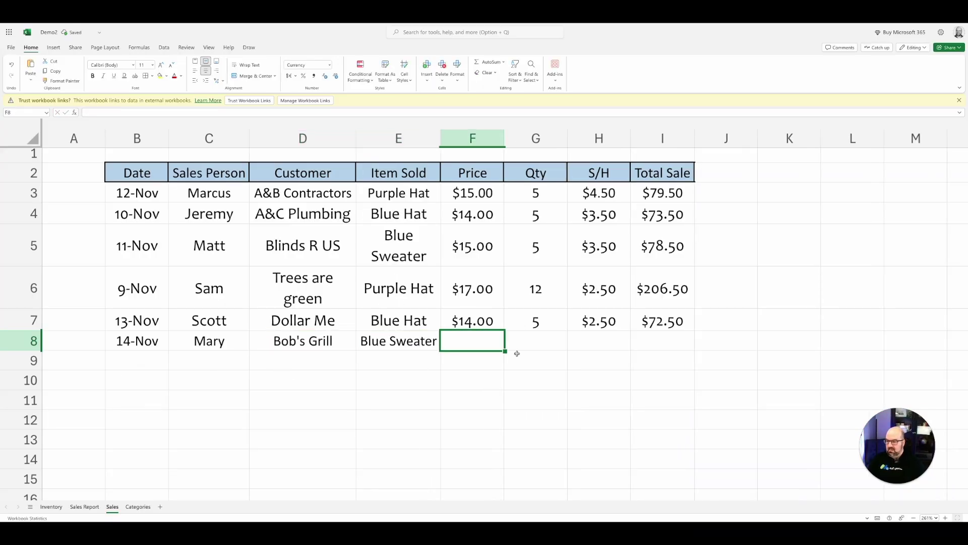
type("16.00")
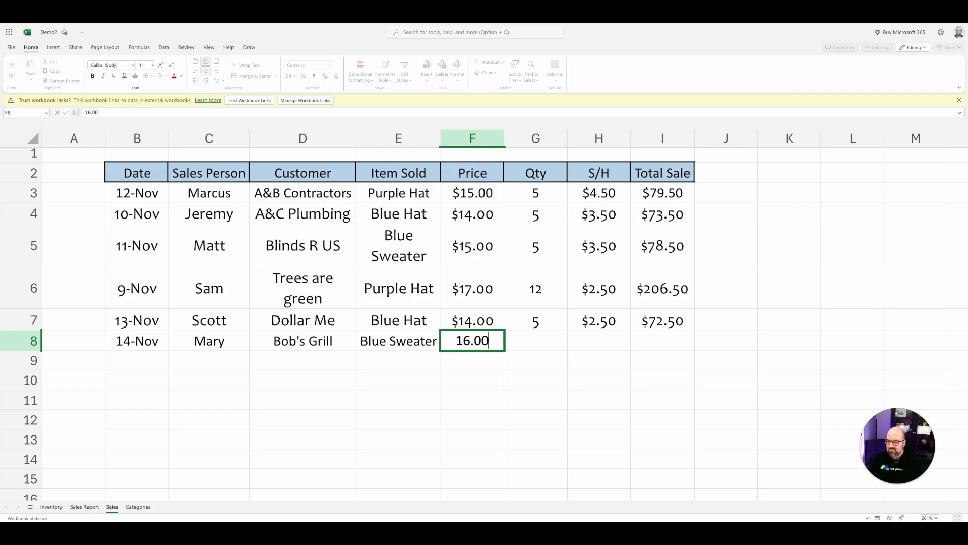
key("Tab")
type("2")
key("Tab")
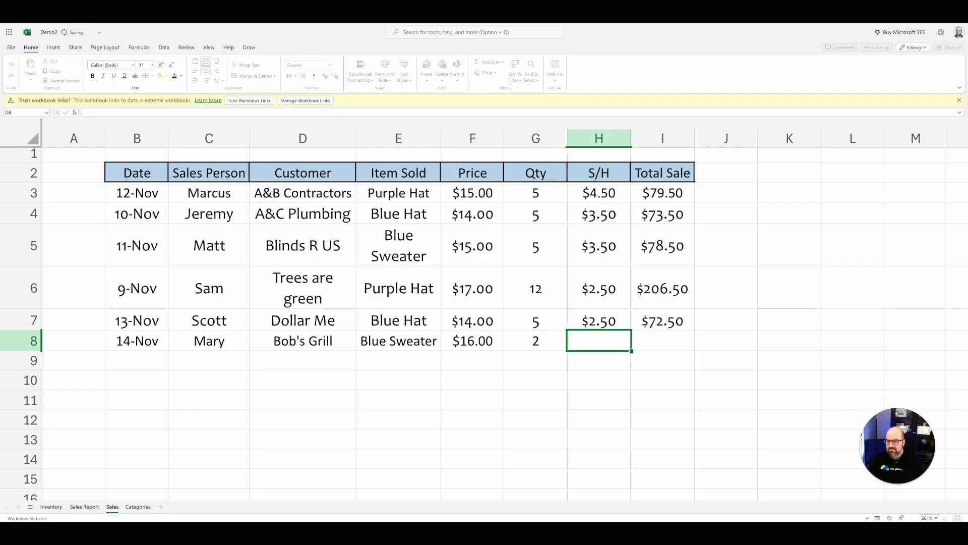
type("2.5")
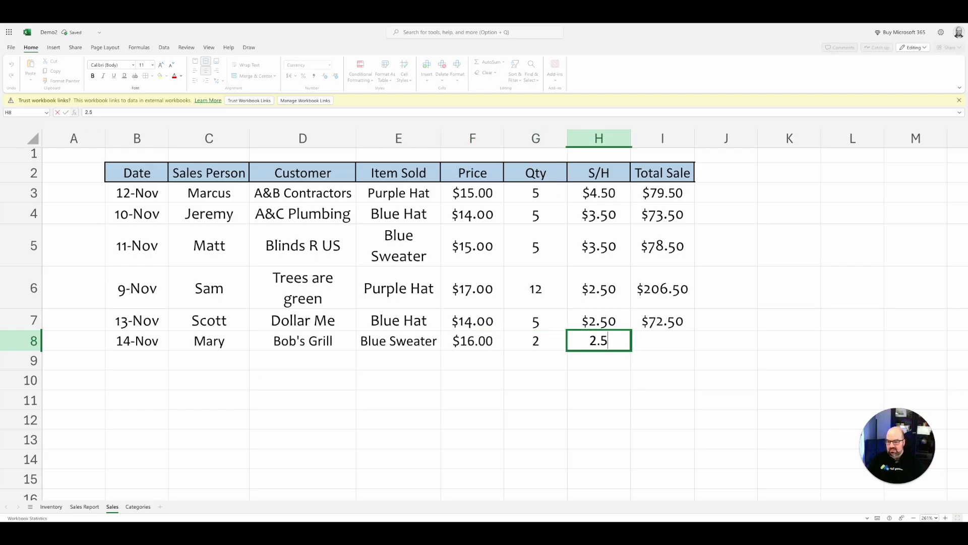
key("Tab")
Fill the Total Sale formula from row 7 down to row 8 on the Sales sheet
left_click(663, 315)
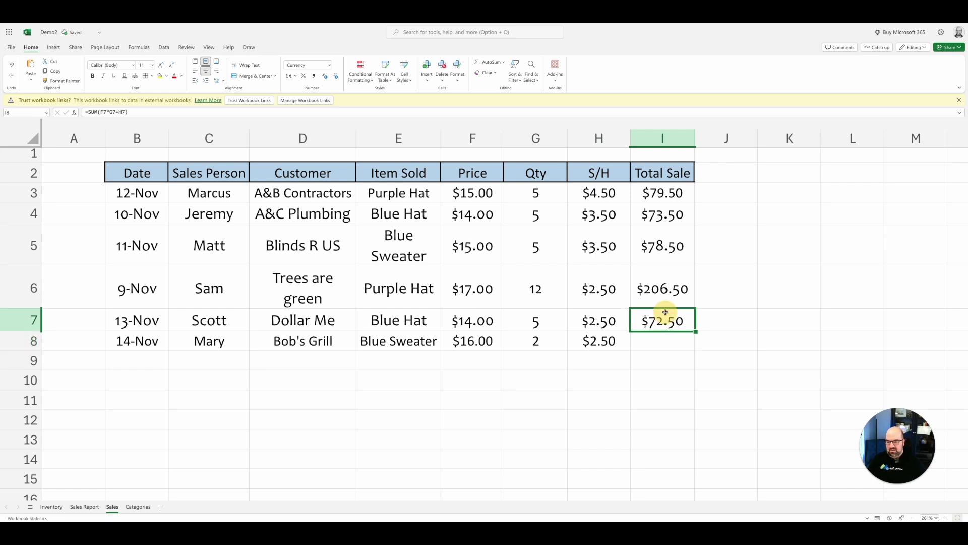
left_click_drag(696, 331, 694, 345)
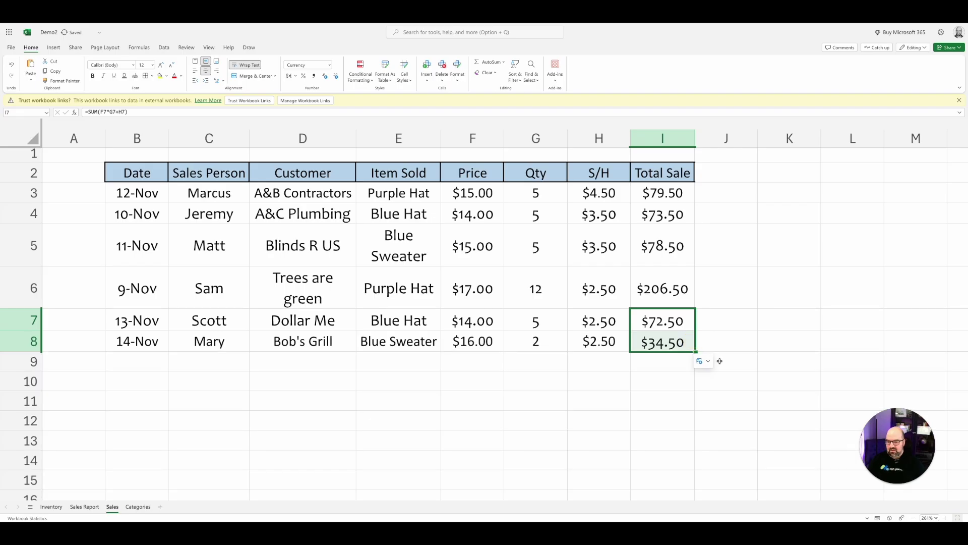
left_click(719, 361)
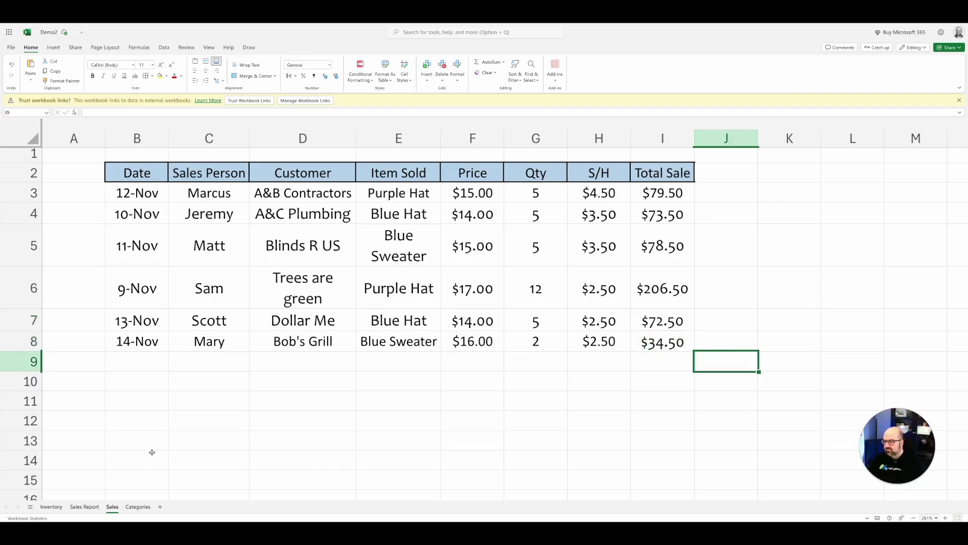
Refresh the PivotTable on the Sales Report sheet to include the new sale
left_click(81, 507)
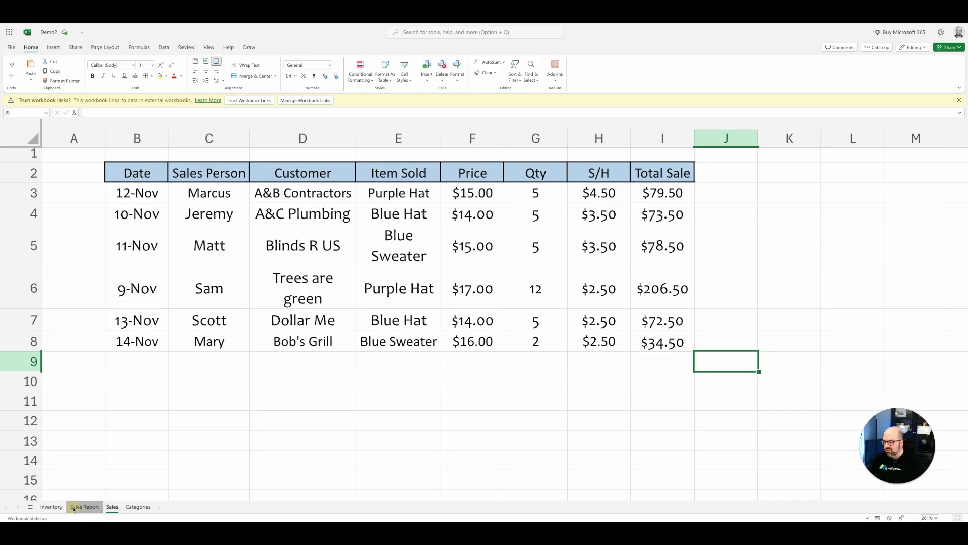
left_click(94, 181)
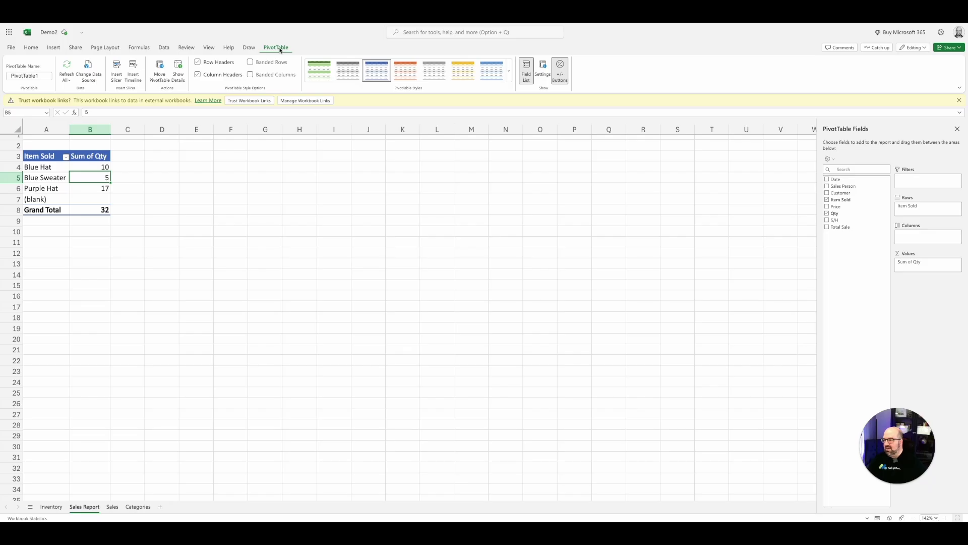
left_click(66, 68)
Examine the Blue Hat row and empty In Stock column on the Inventory sheet alongside the item quantities on the Sales Report sheet
left_click(52, 506)
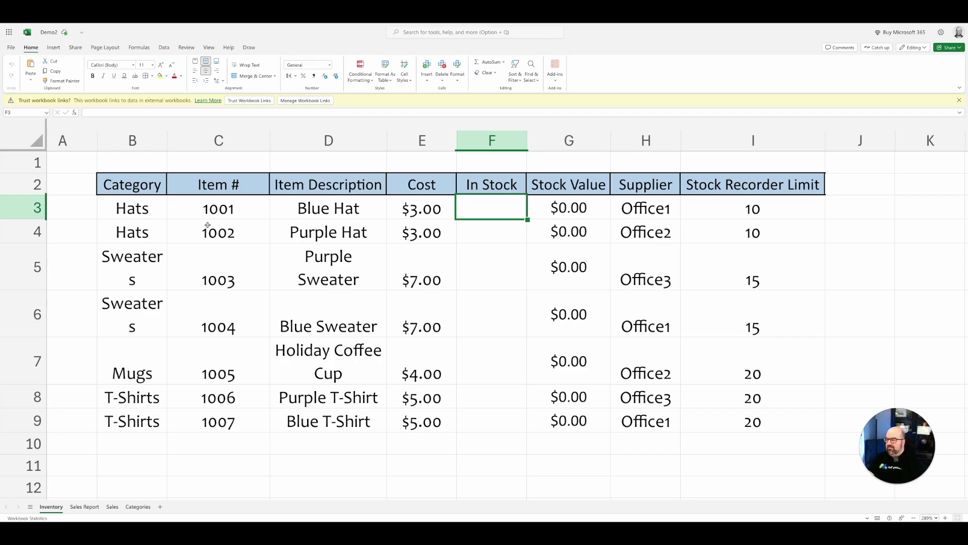
left_click(136, 212)
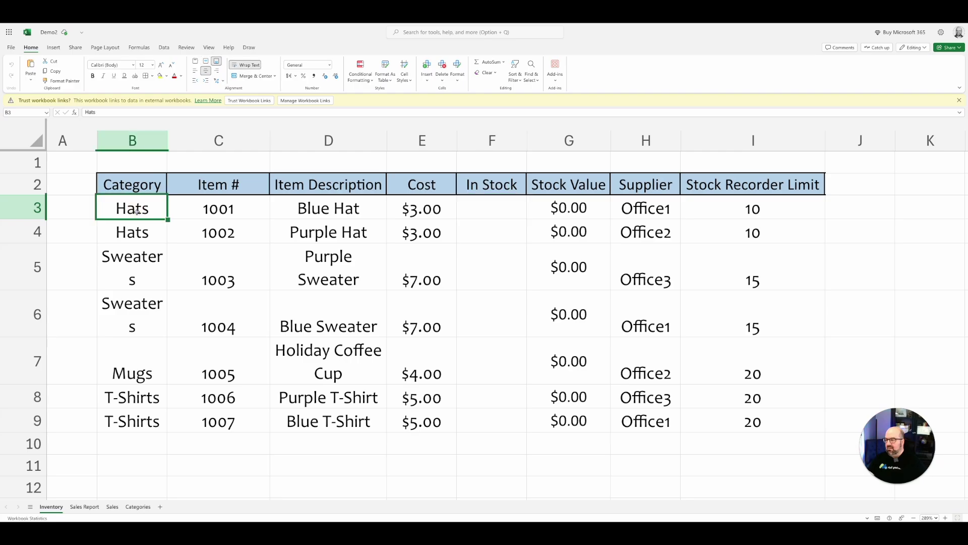
left_click(495, 211)
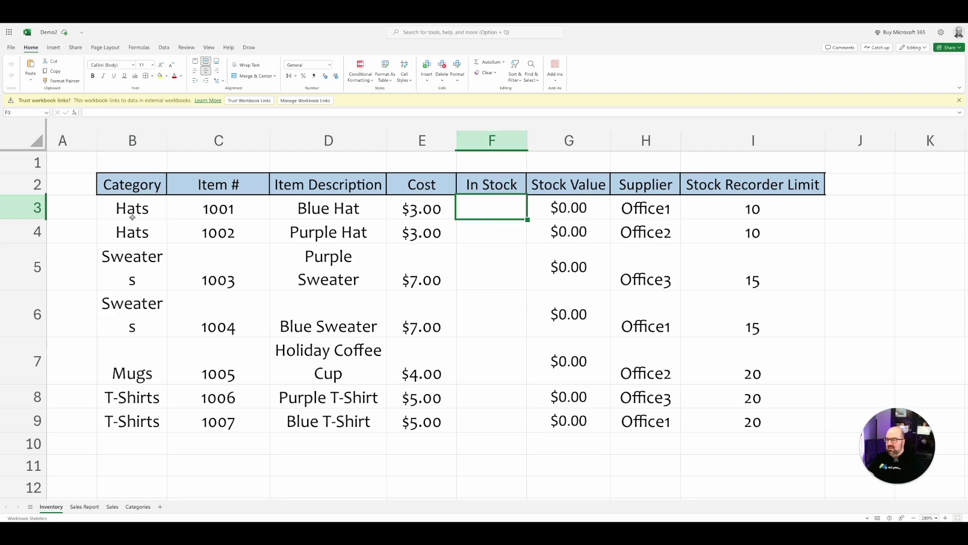
left_click(369, 206)
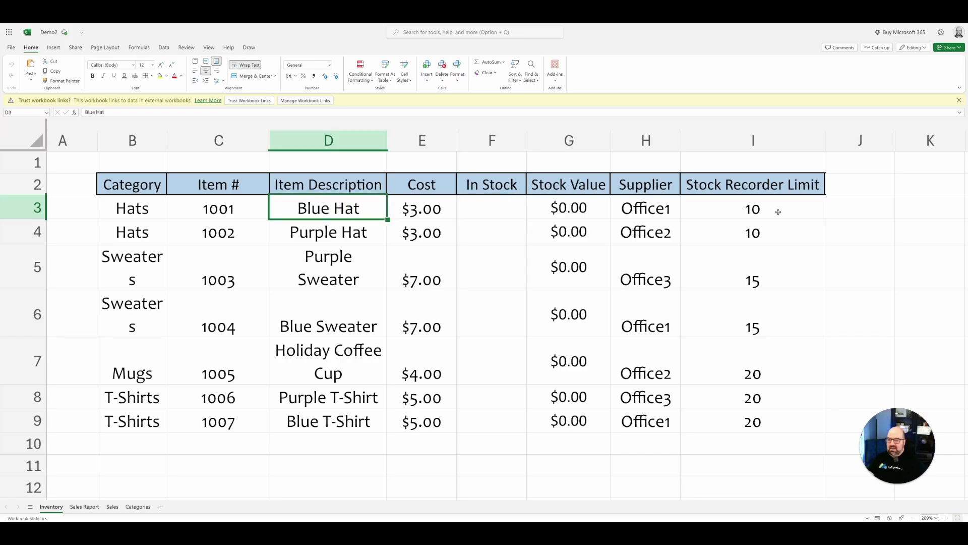
left_click(500, 205)
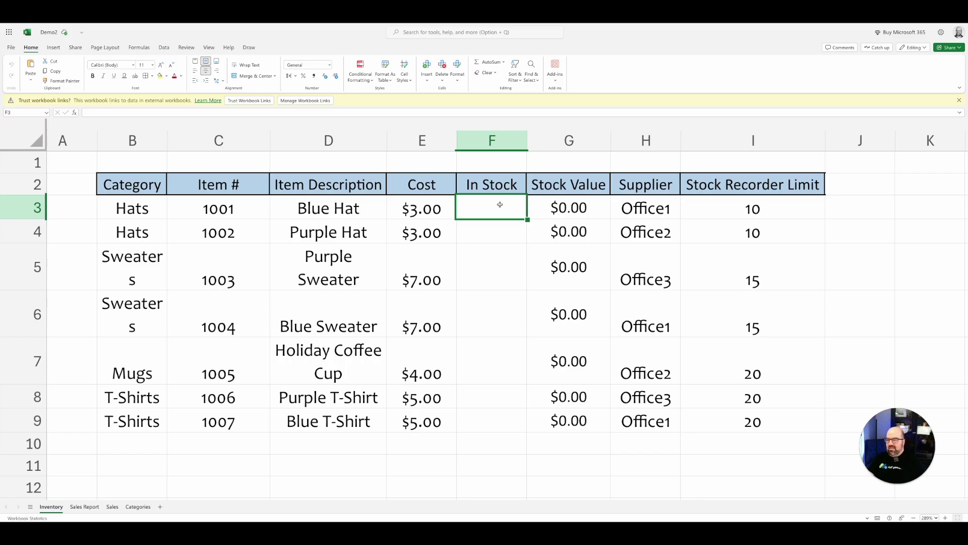
left_click(85, 506)
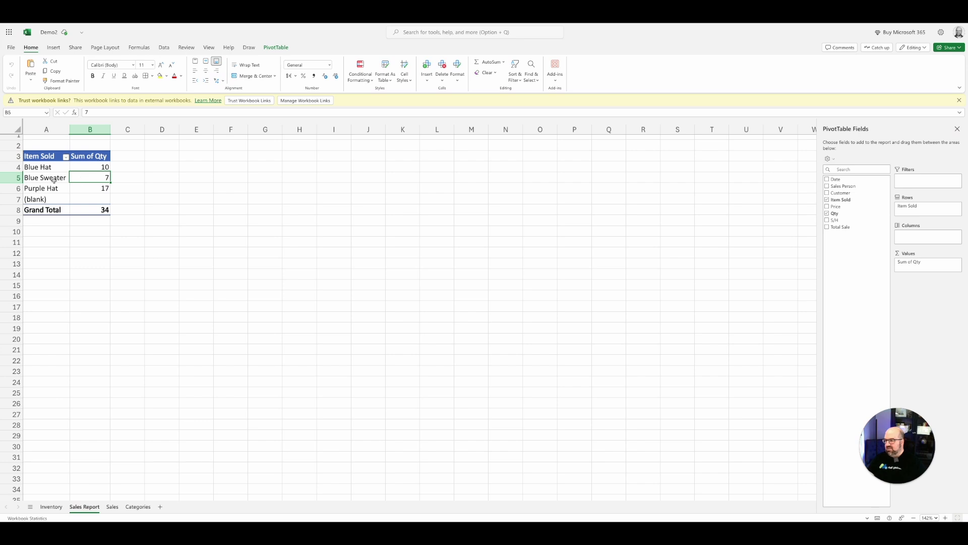
left_click(51, 507)
left_click(356, 210)
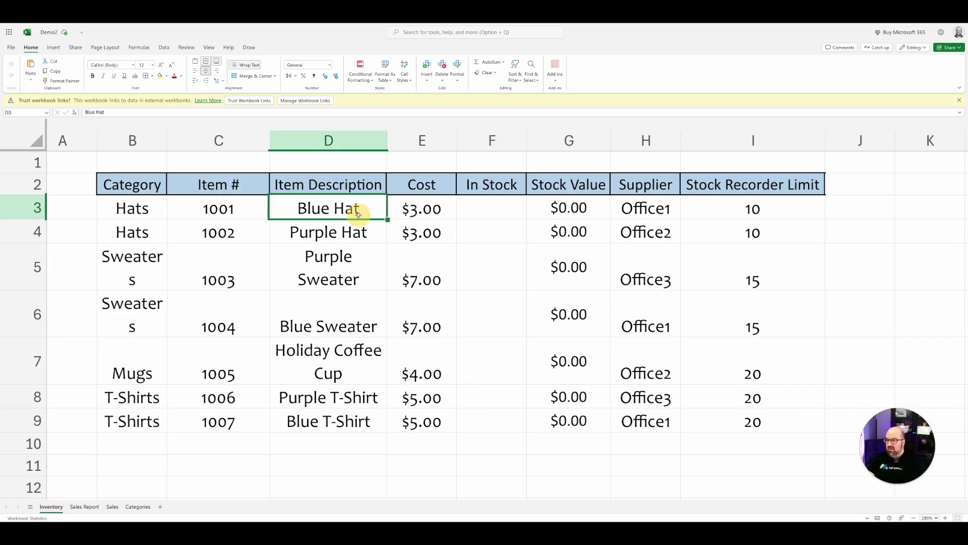
Enter =SUM(25-'Sales Report'!B5) in the In Stock cell F3 of the Blue Hat row on the Inventory sheet
left_click(483, 203)
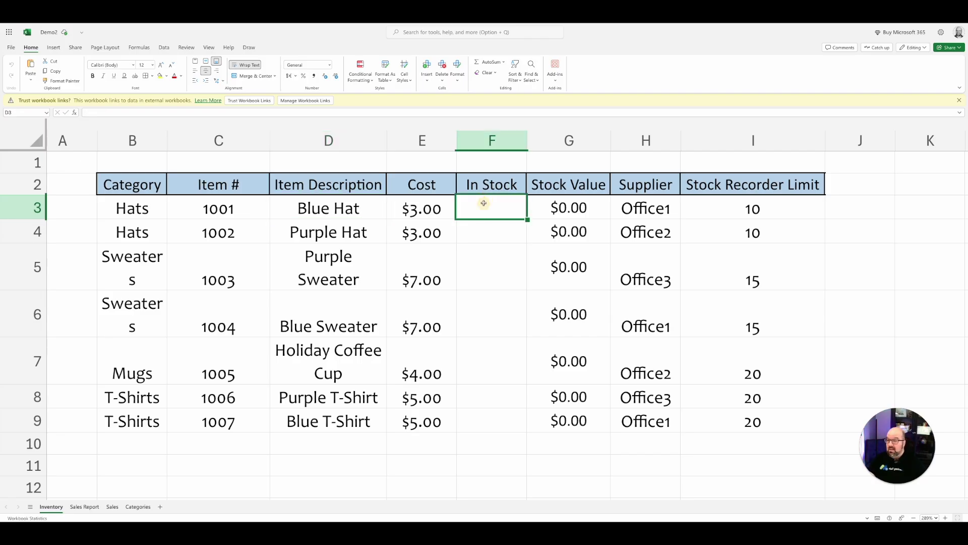
left_click(188, 113)
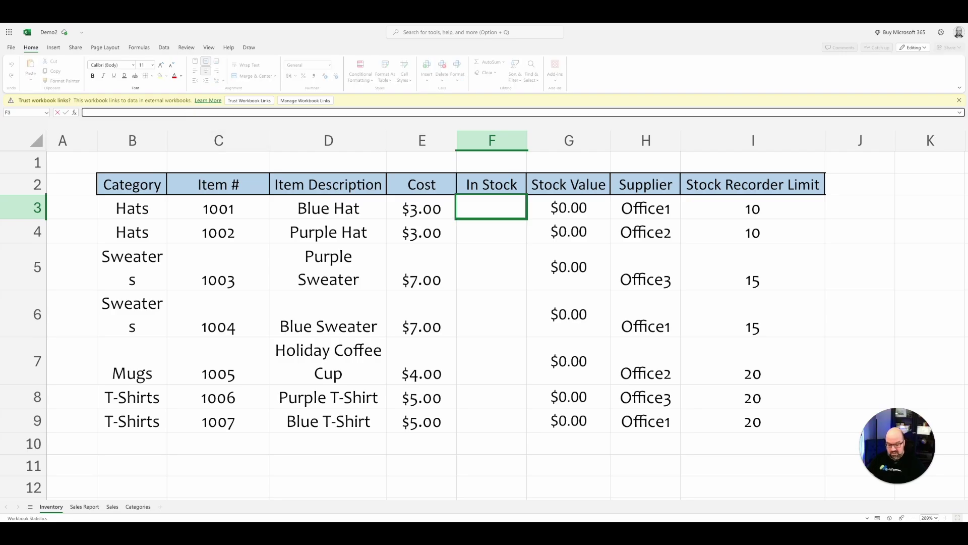
type("=sum(")
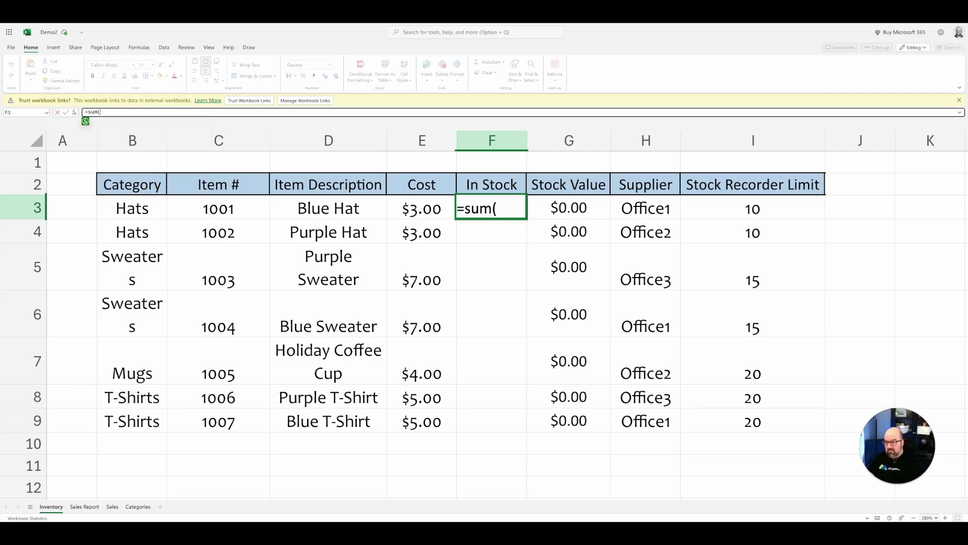
type("25")
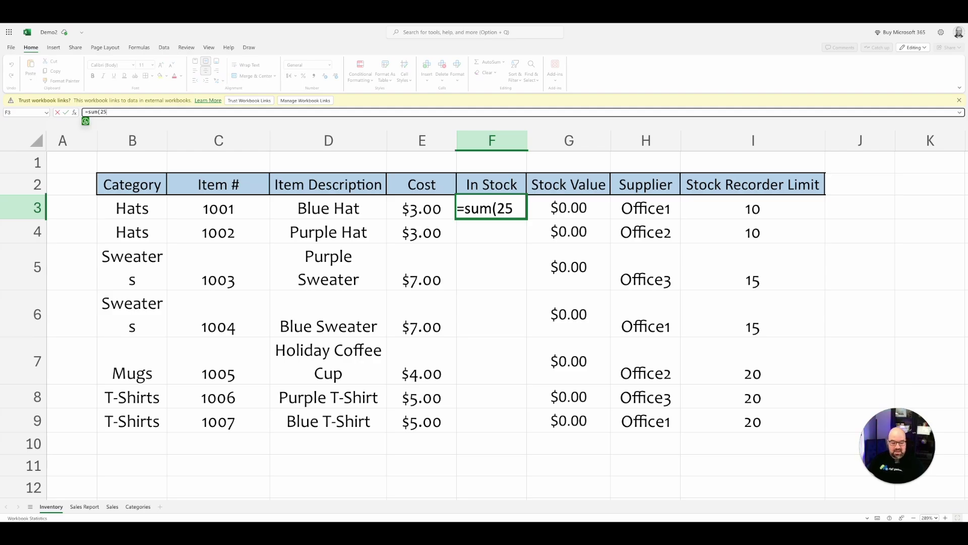
type("-")
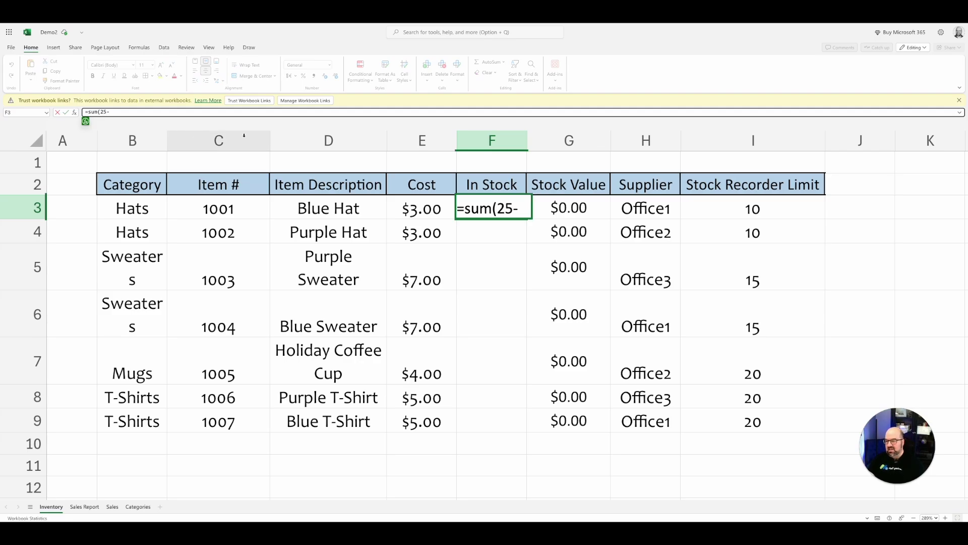
left_click(85, 507)
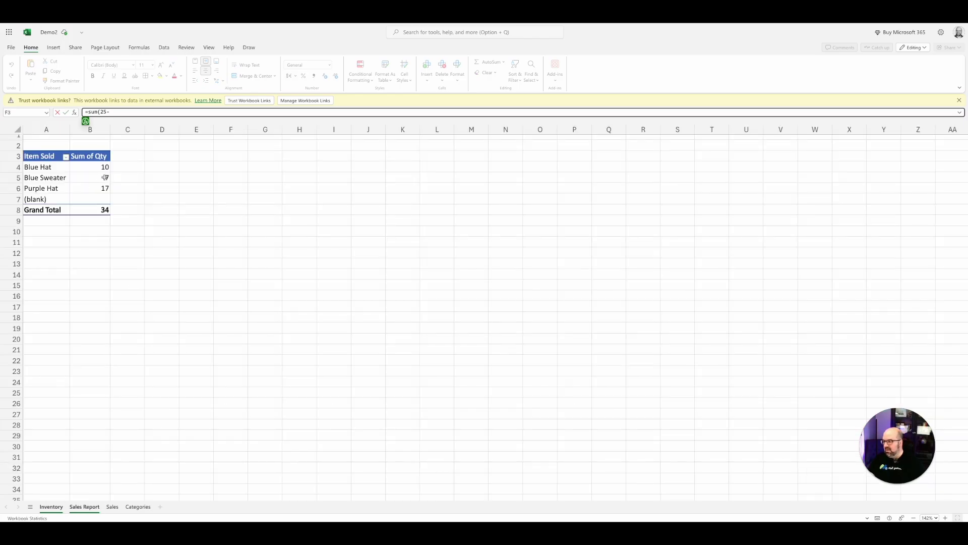
left_click(105, 178)
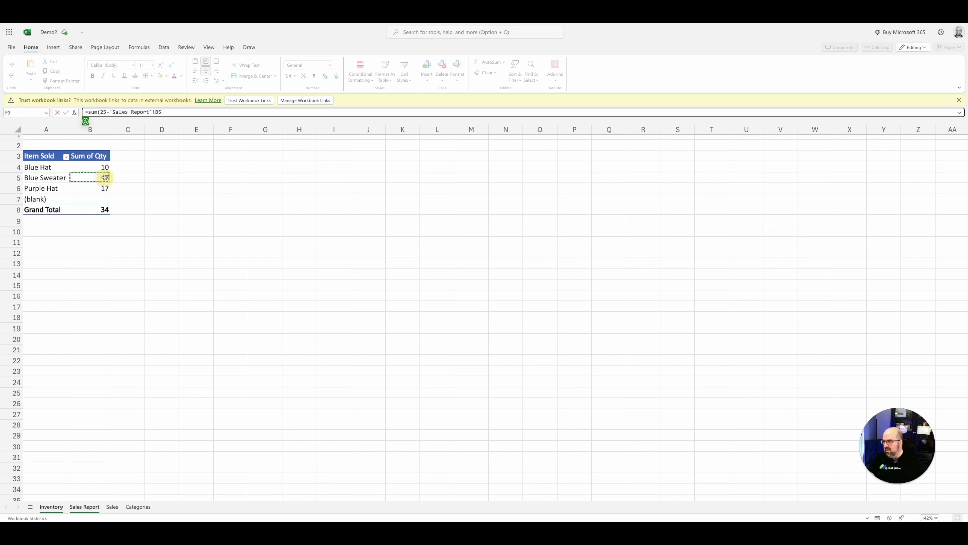
type(")")
key("Return")
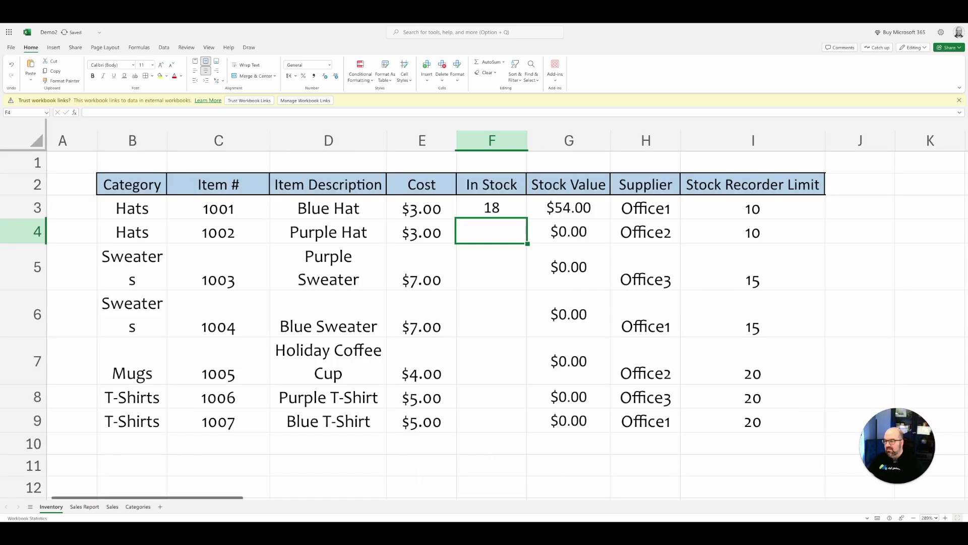
Fill the In Stock formula from the Blue Hat row down to the Purple Hat row
left_click(501, 204)
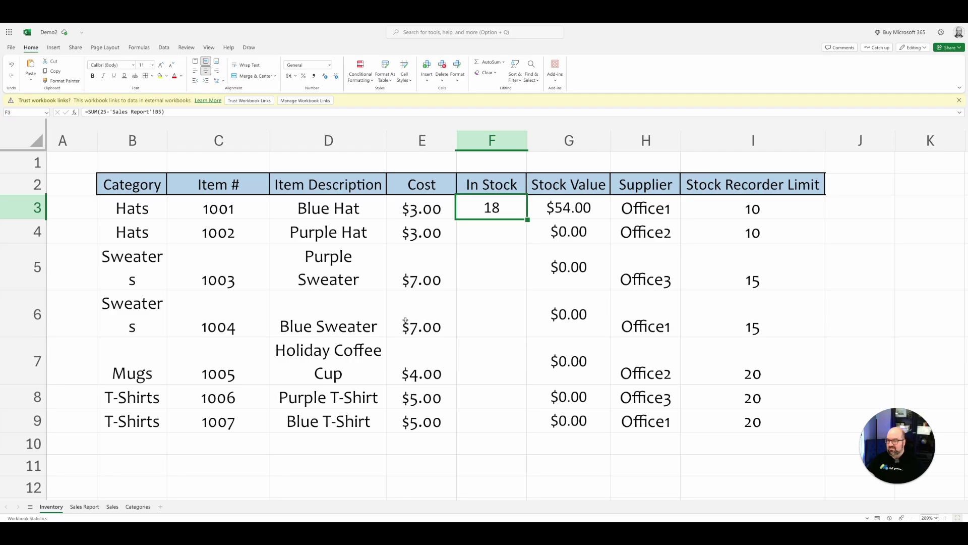
left_click(367, 229)
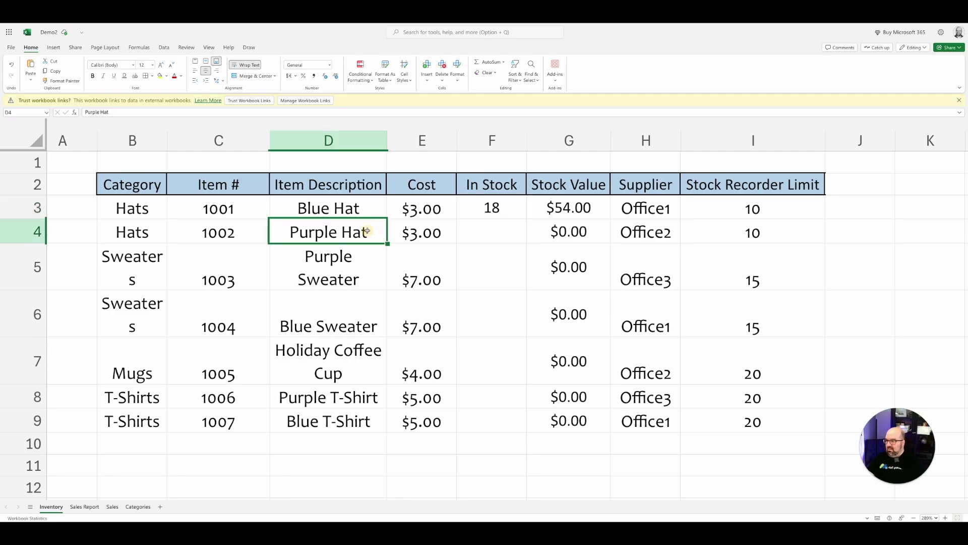
left_click(474, 230)
left_click(496, 207)
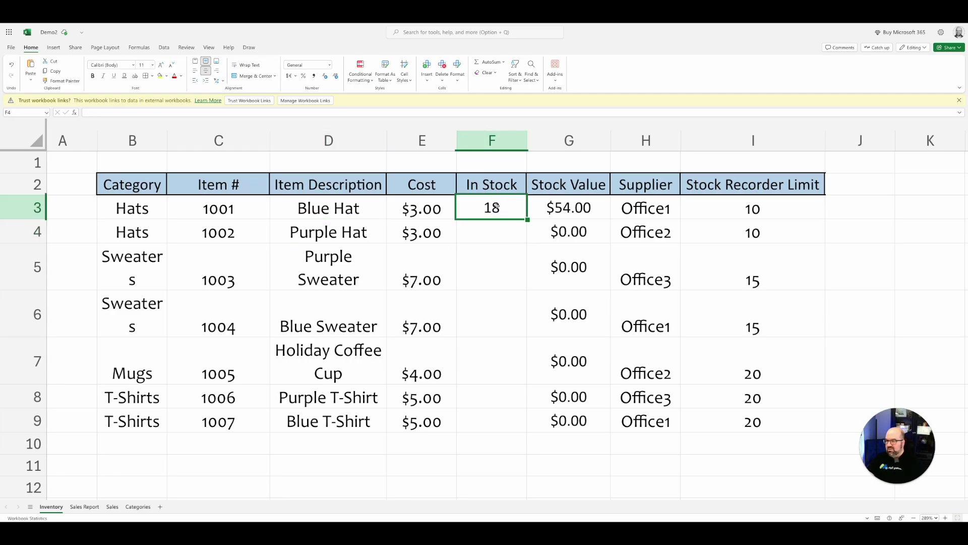
left_click_drag(527, 219, 523, 228)
left_click(505, 233)
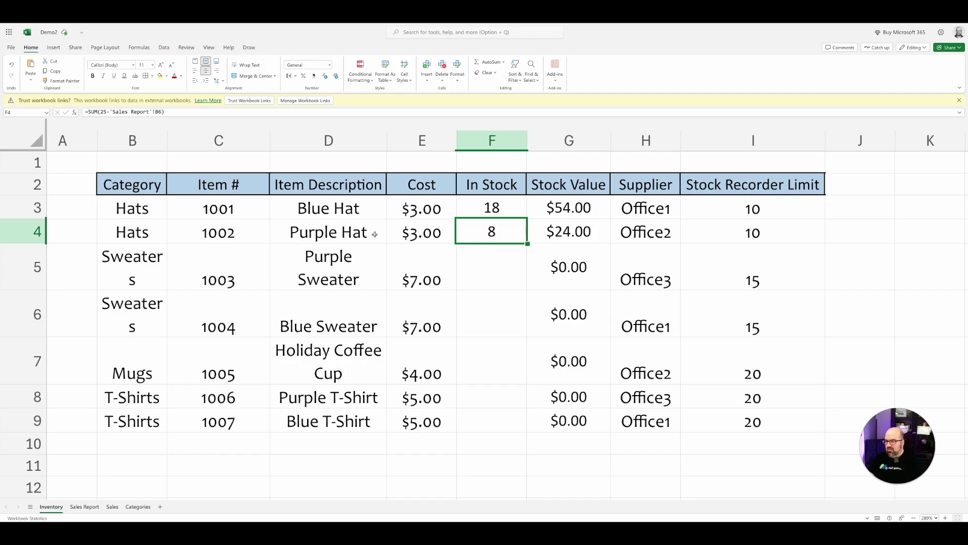
Check the Purple Hat quantity on the Sales Report sheet and fill the In Stock formula from F4 down through F9 on the Inventory sheet
left_click(84, 507)
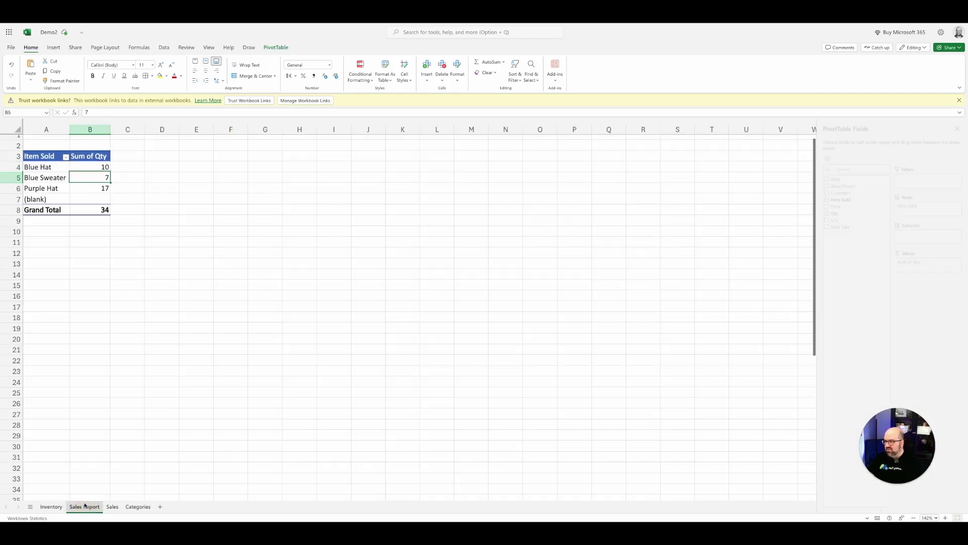
left_click(94, 191)
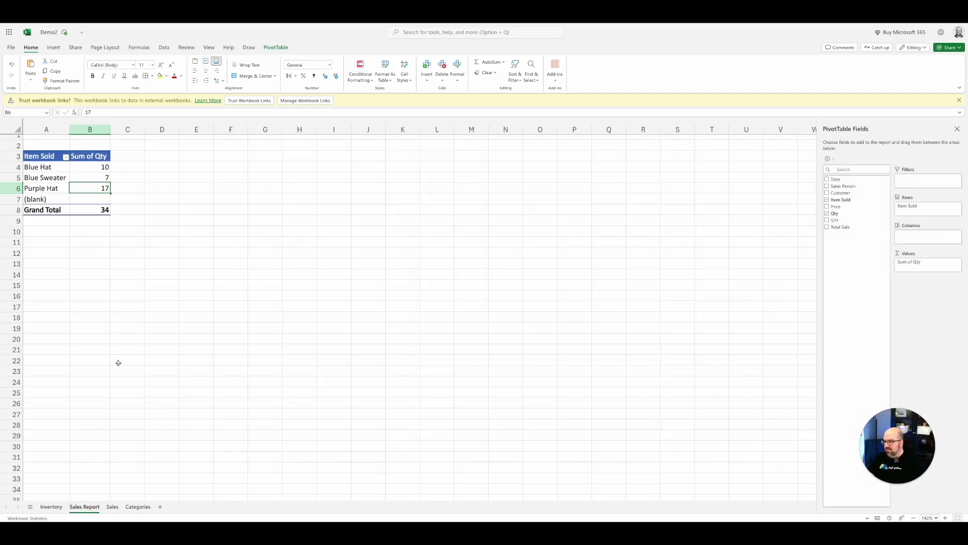
left_click(61, 506)
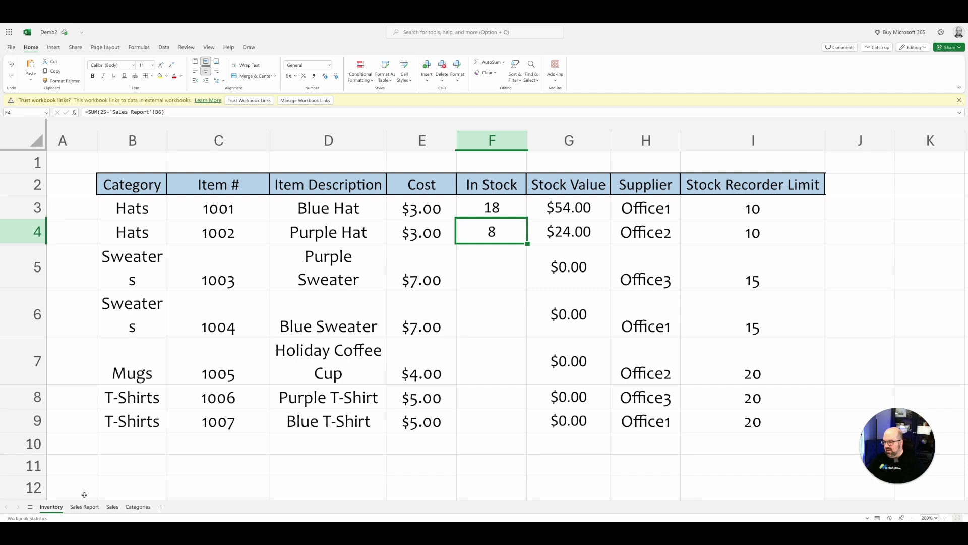
left_click(85, 510)
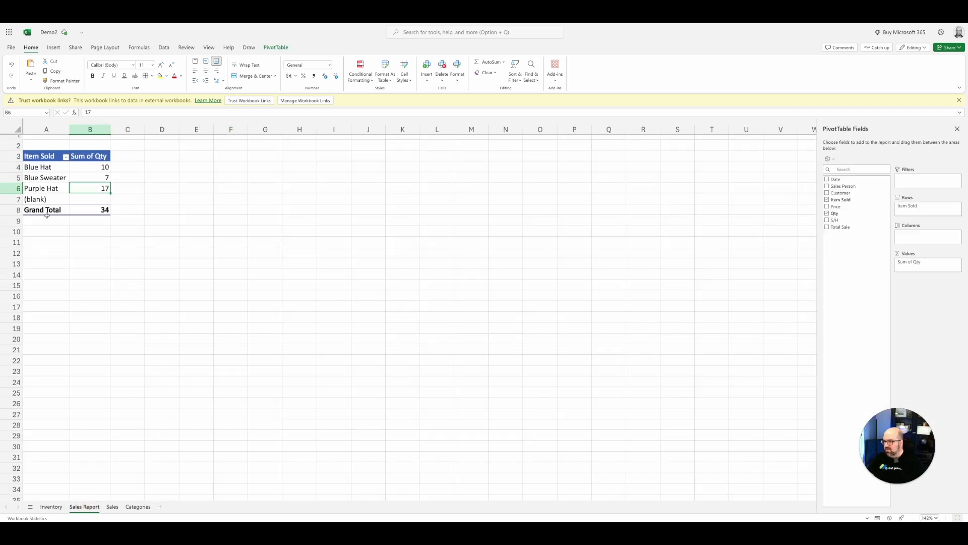
left_click(51, 506)
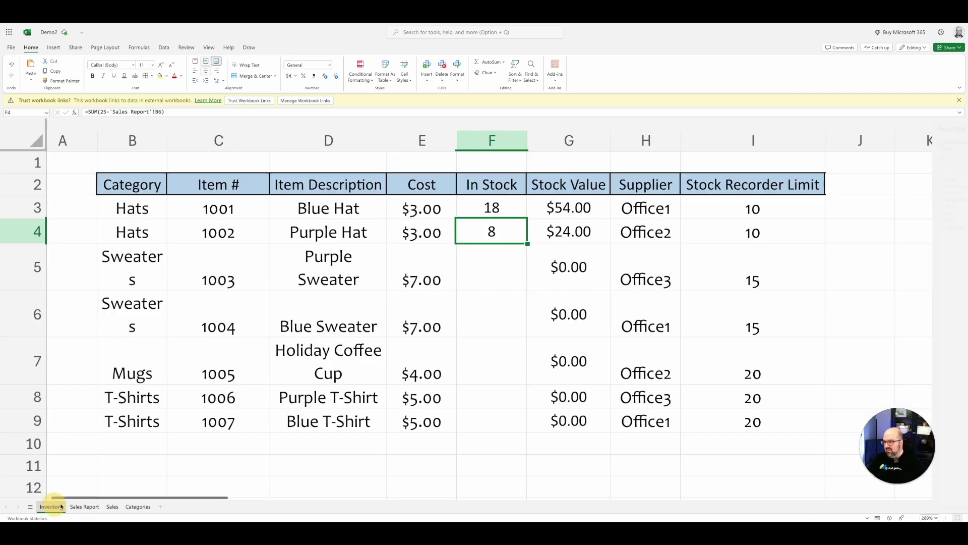
left_click_drag(527, 244, 528, 292)
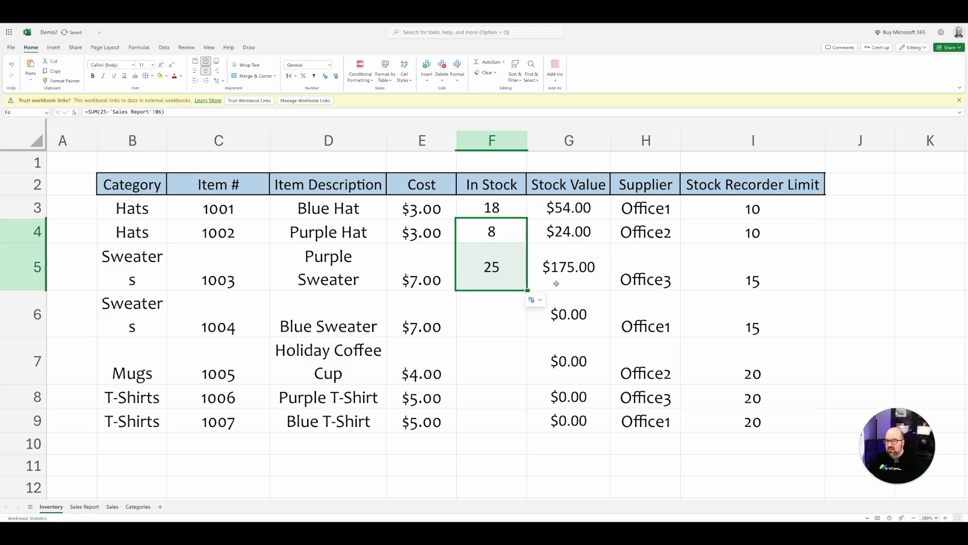
left_click(505, 273)
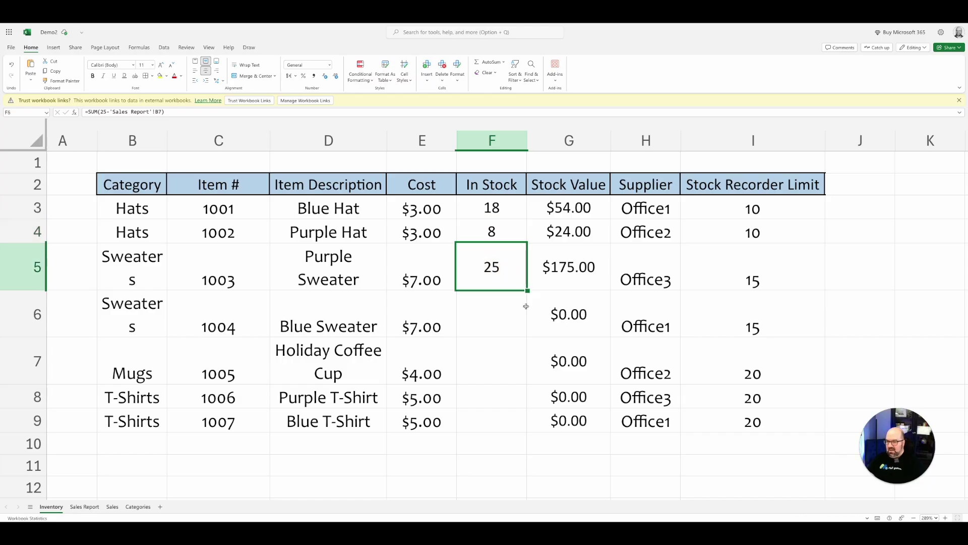
left_click_drag(528, 291, 528, 426)
Change the Blue Sweater In Stock formula in F6 to subtract its sold quantity in 'Sales Report'!B5 from 25
left_click(401, 330)
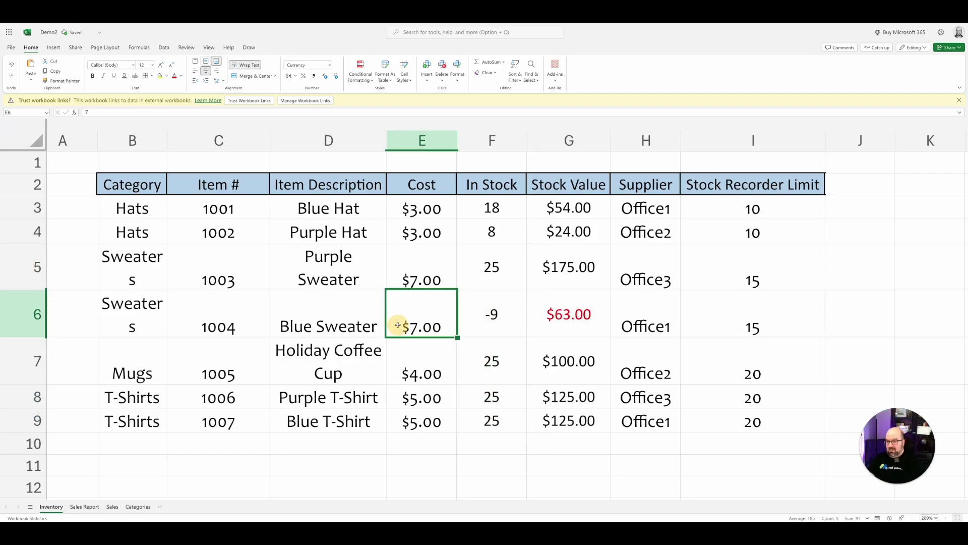
left_click(332, 315)
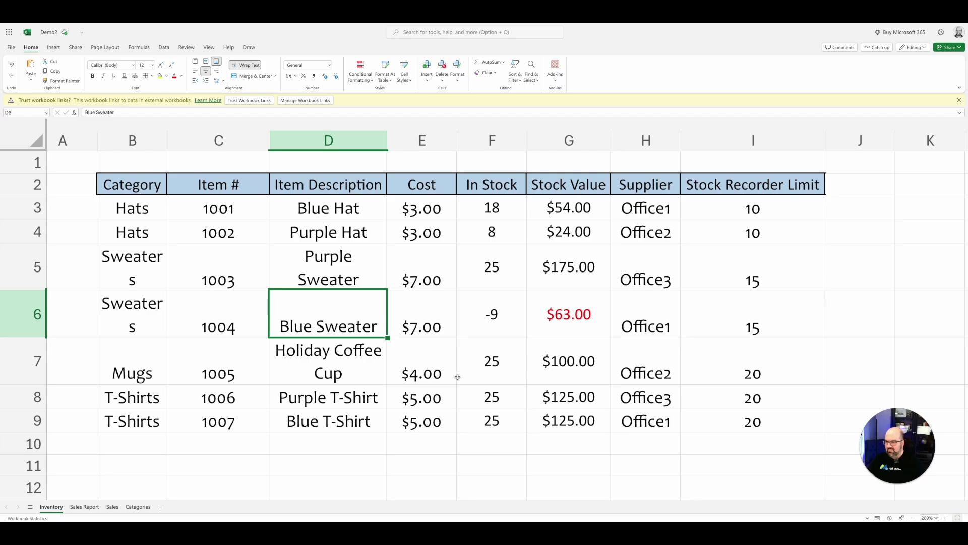
left_click(85, 506)
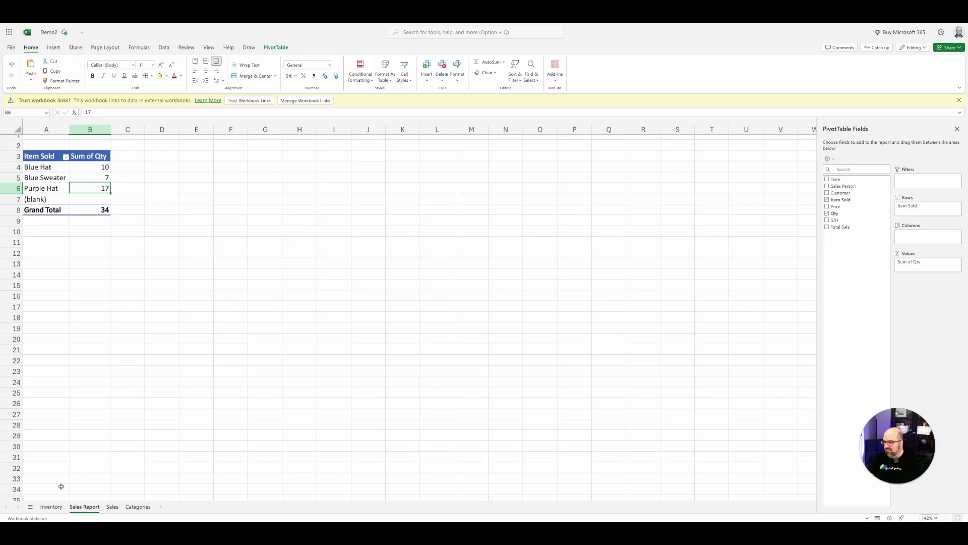
left_click(52, 506)
left_click_drag(109, 112, 203, 115)
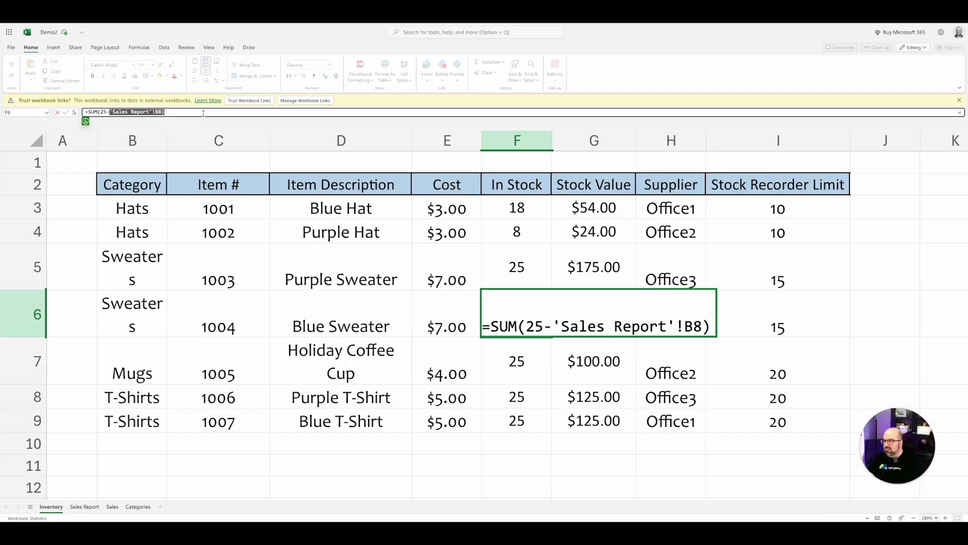
key("BackSpace")
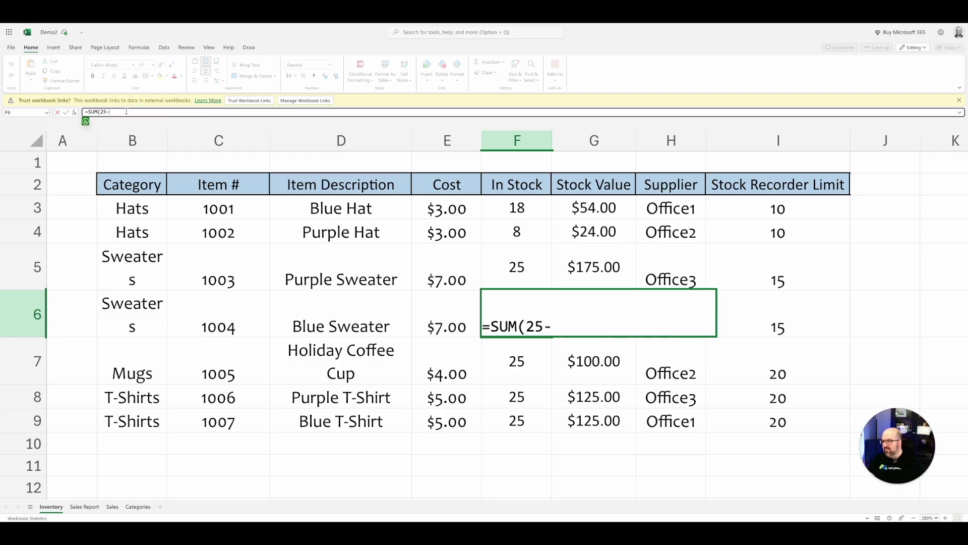
left_click(91, 507)
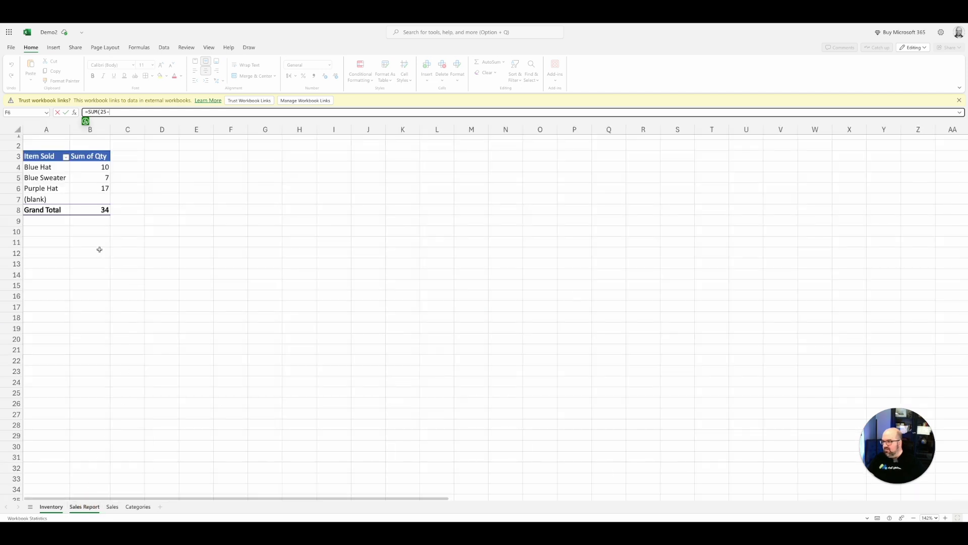
left_click(104, 178)
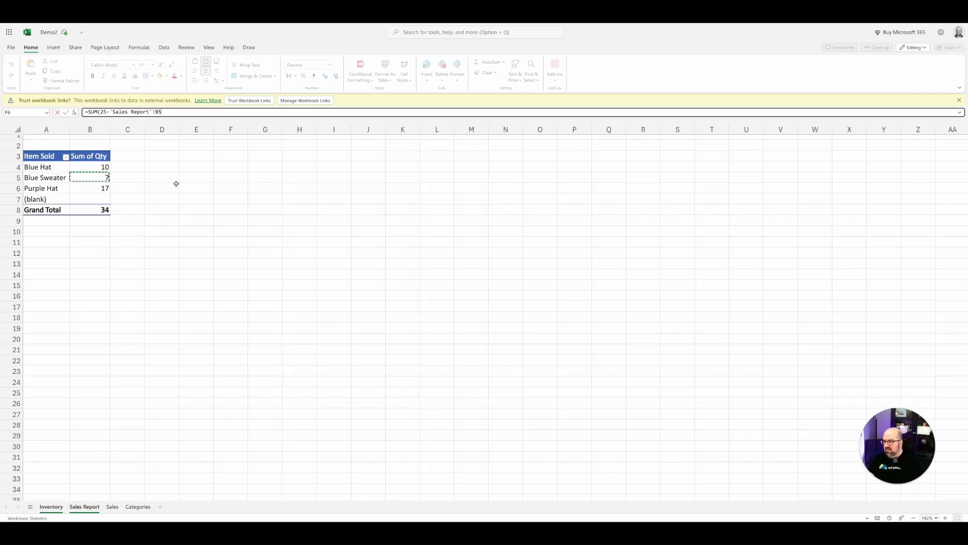
key("Return")
Correct the Blue Hat In Stock formula in F3 to subtract its sold quantity in 'Sales Report'!B4 from 25
key("Up")
key("Up")
key("Up")
key("Up")
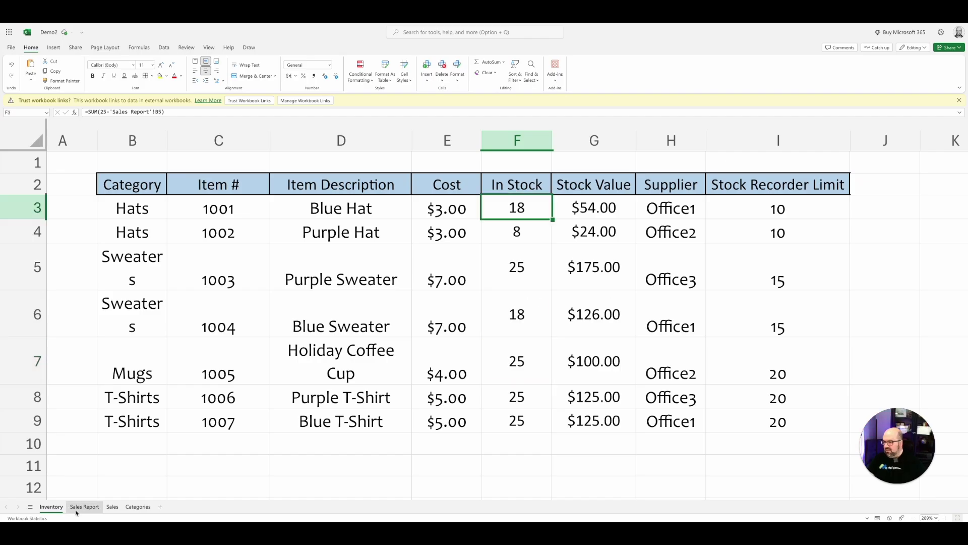
left_click(76, 511)
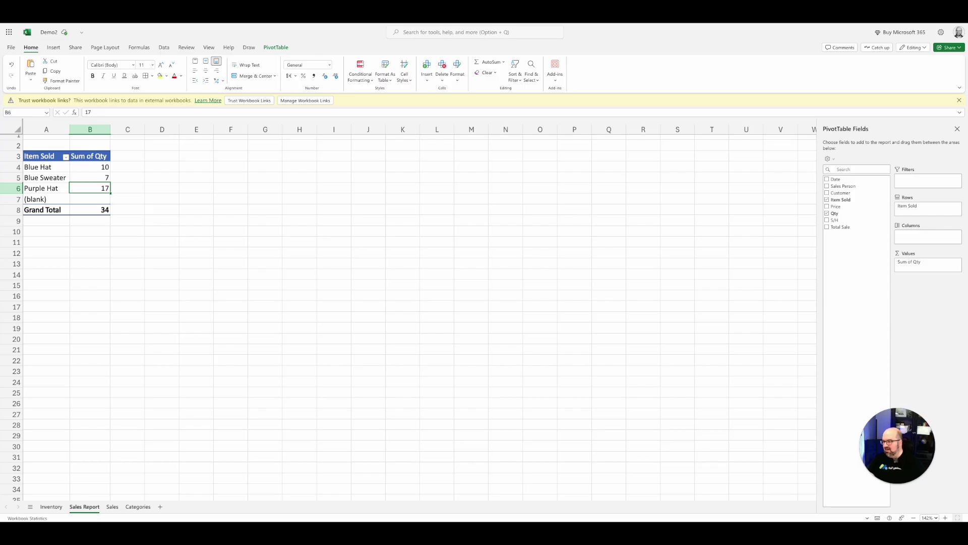
left_click(51, 506)
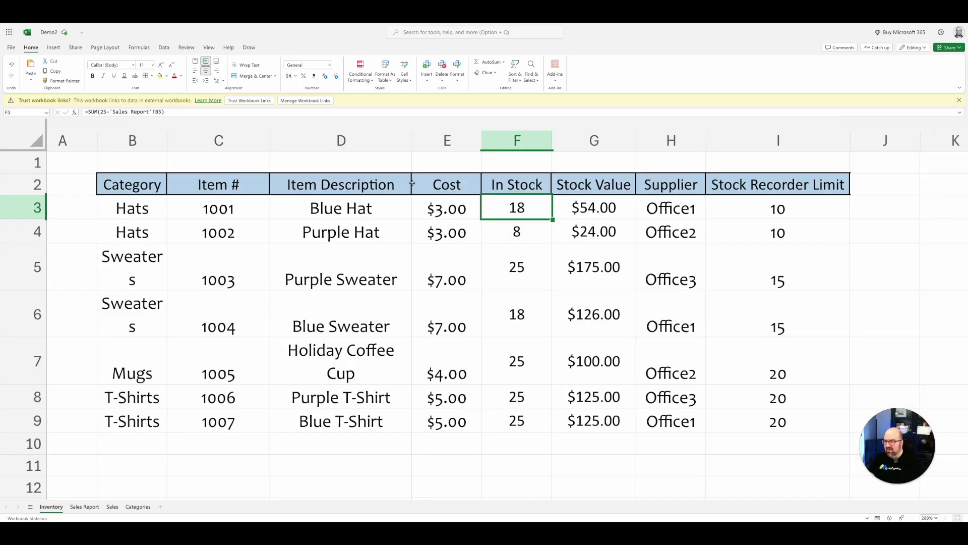
left_click_drag(165, 112, 113, 112)
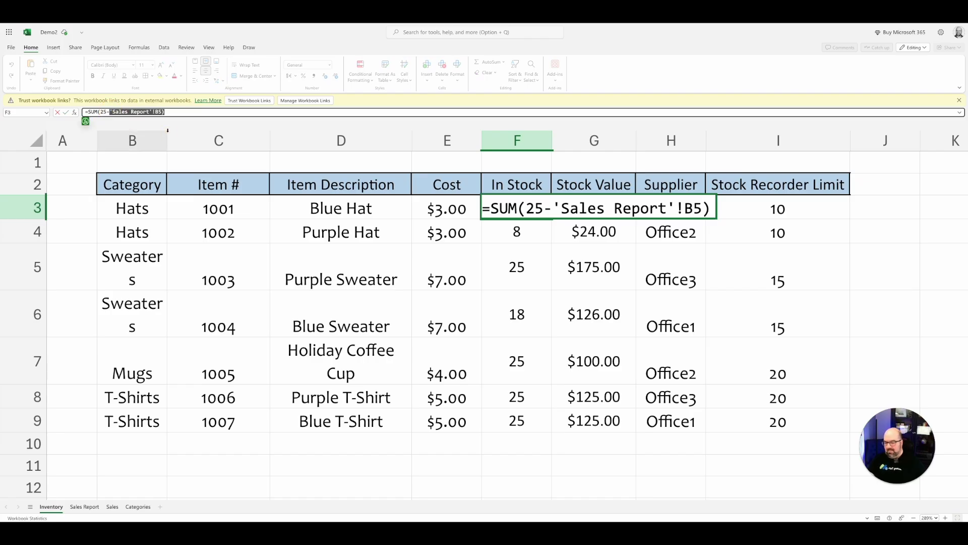
key("BackSpace")
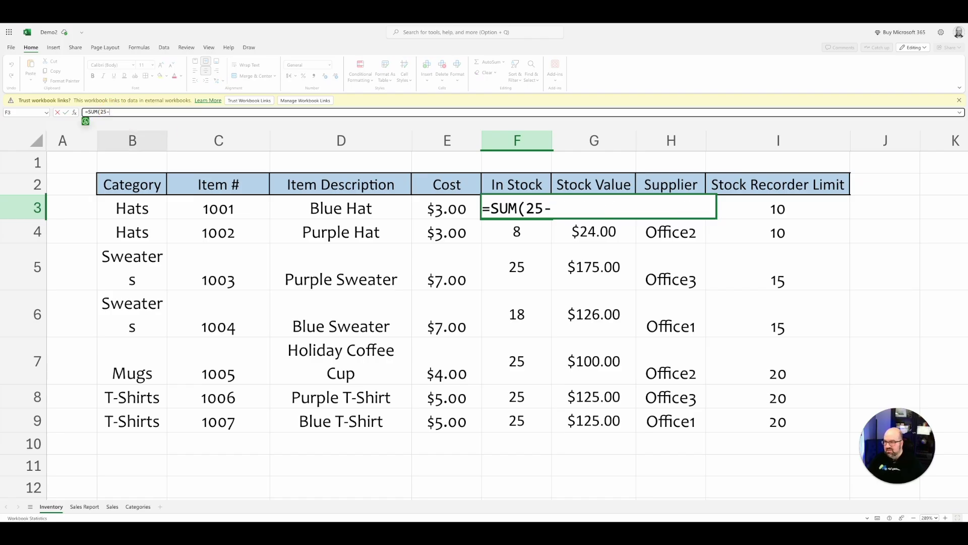
left_click(83, 507)
left_click(105, 188)
key("Return")
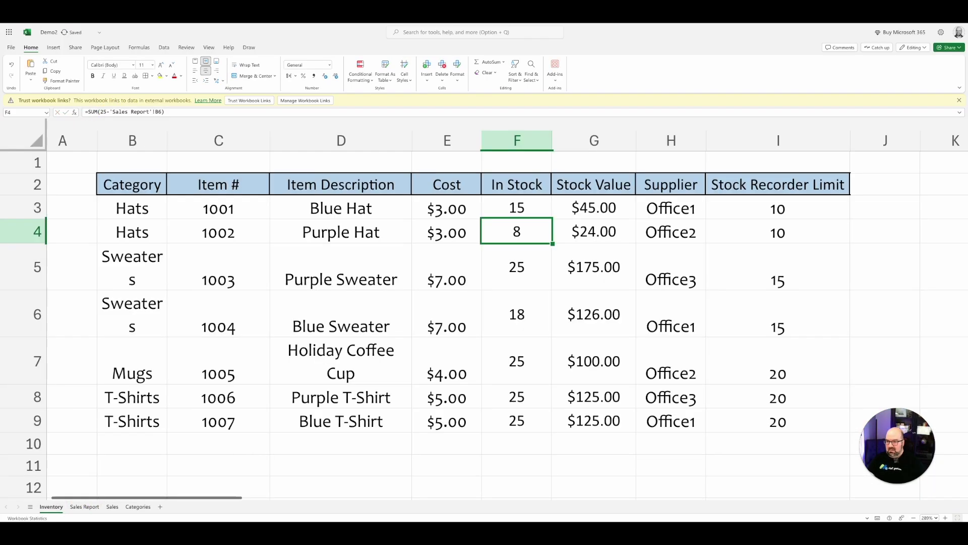
left_click(518, 213)
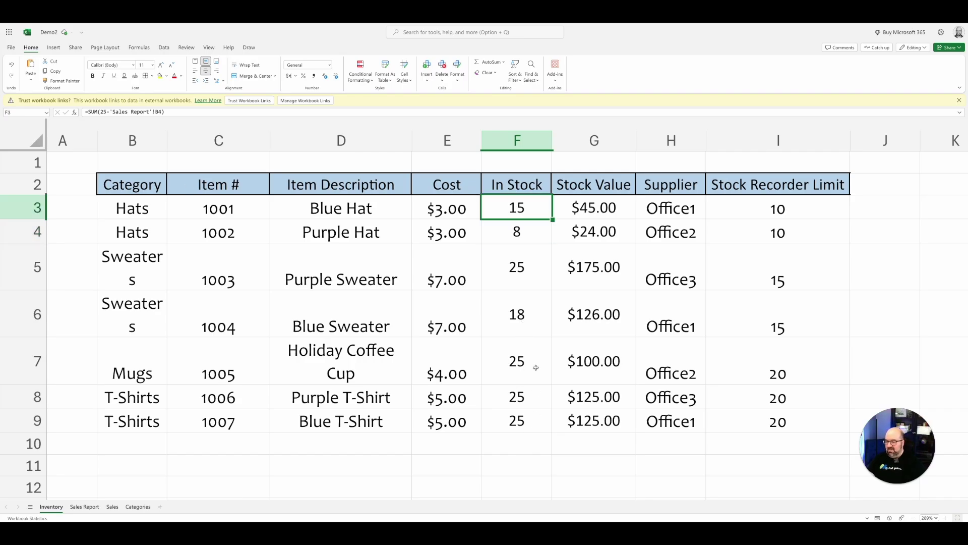
Duplicate the 13-Nov Dollar Me sale into row 9 of the Sales sheet with Holiday Coffee Mug as the item, and refresh the Sales Report PivotTable
left_click(115, 509)
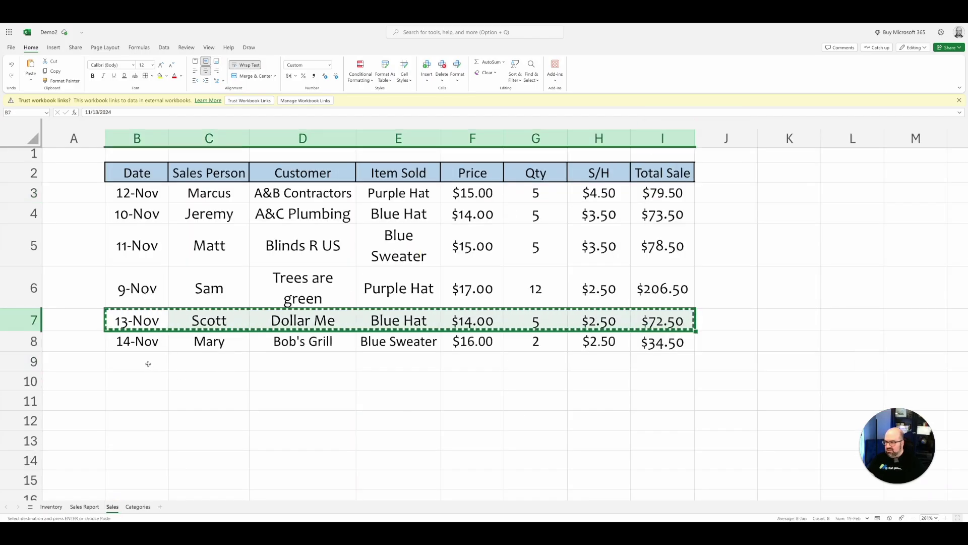
left_click(148, 363)
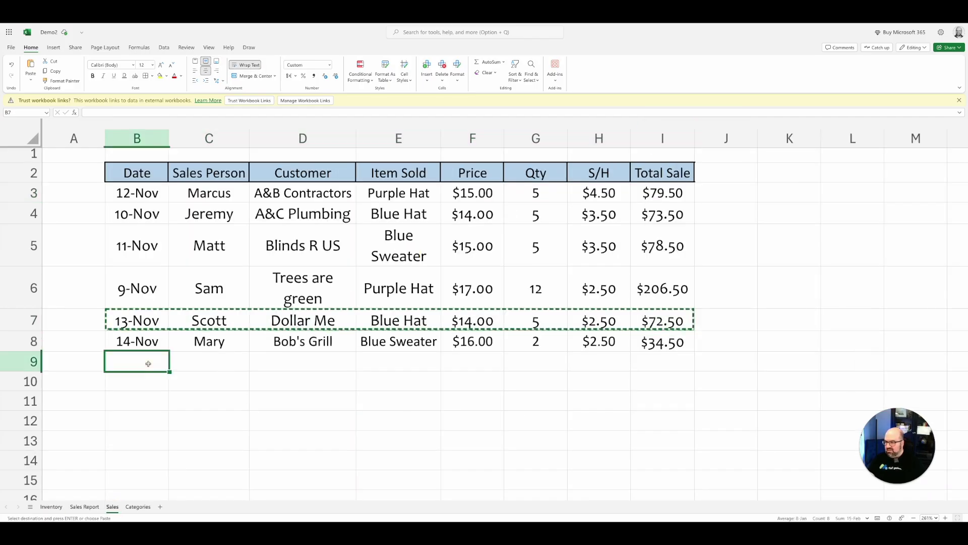
key("ctrl+v")
left_click(348, 417)
key("Escape")
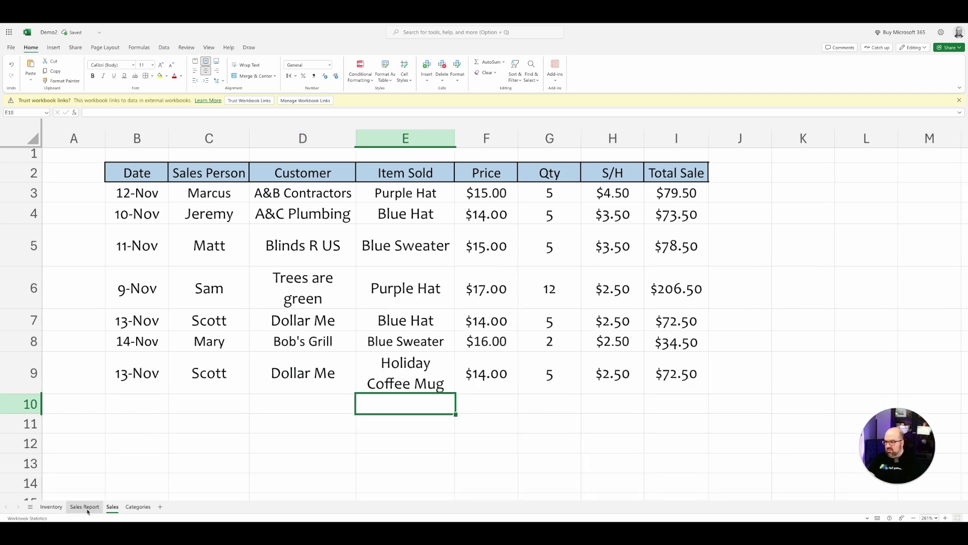
left_click(85, 506)
left_click(112, 188)
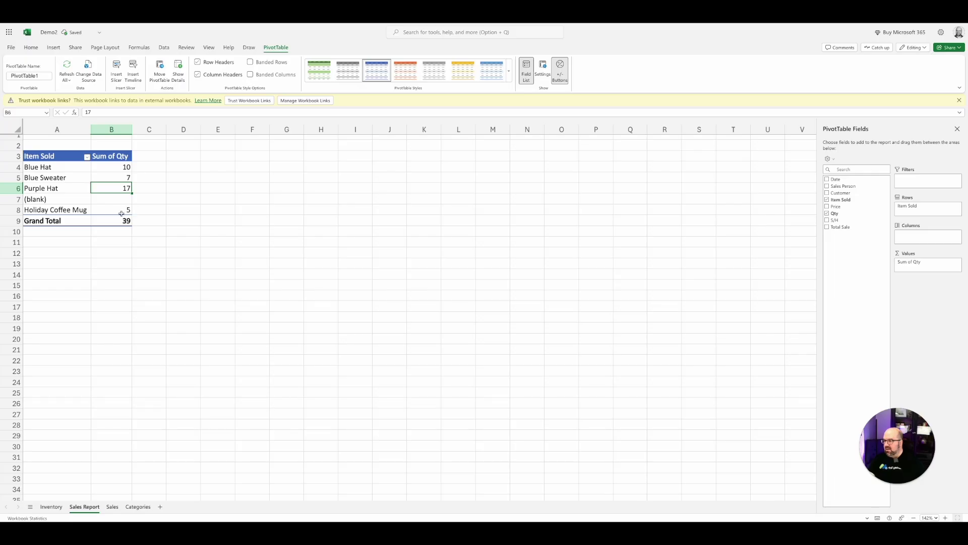
Change the Holiday Coffee Cup In Stock formula in F7 of the Inventory sheet to subtract its sold quantity in 'Sales Report'!B8 from 25
left_click(52, 507)
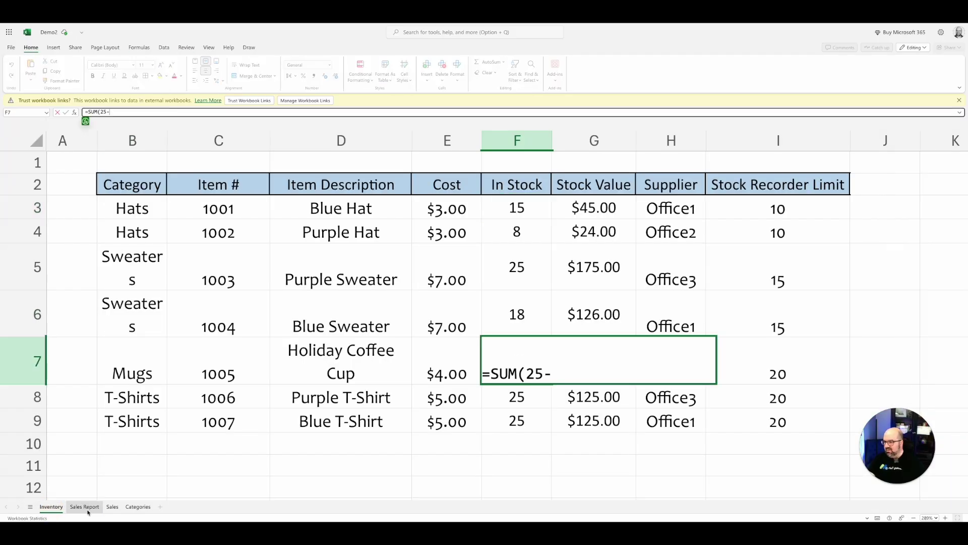
left_click(84, 507)
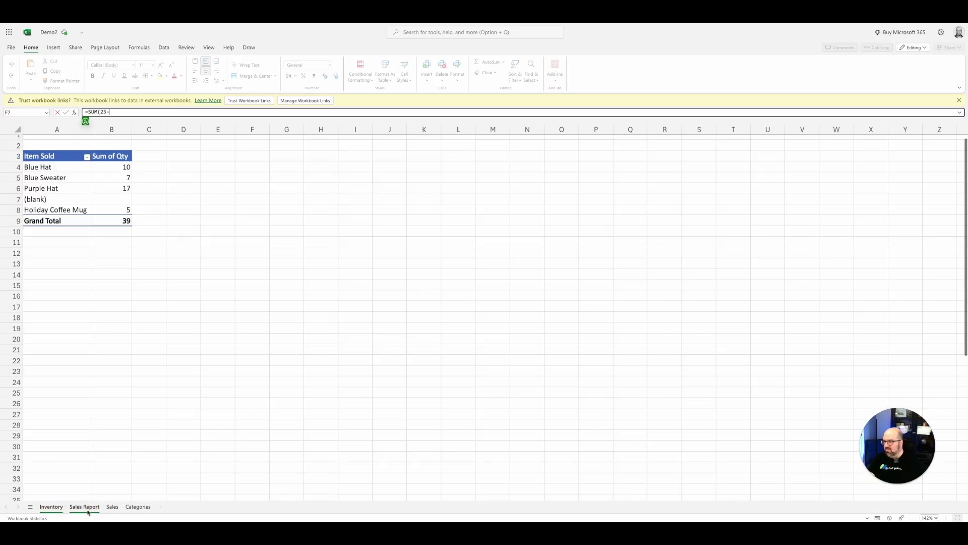
left_click(115, 209)
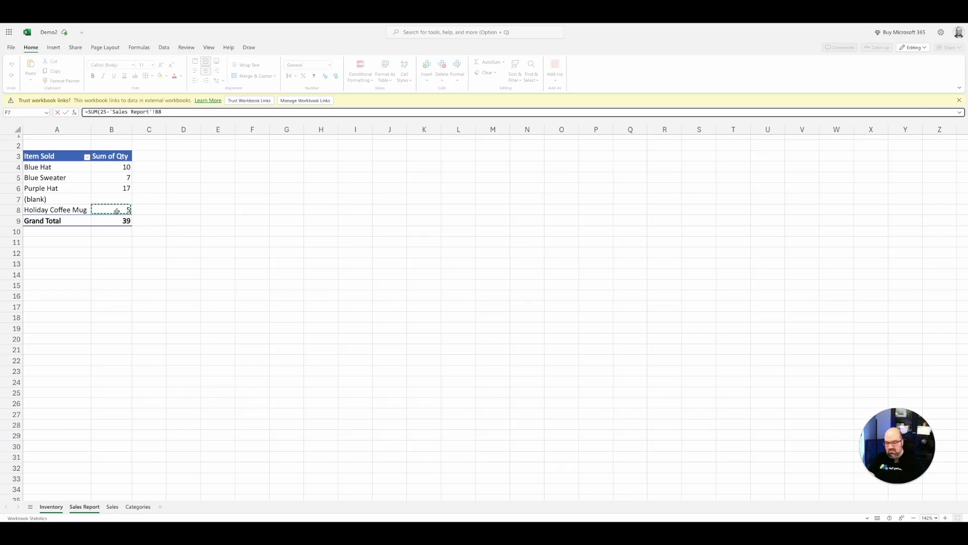
key("Return")
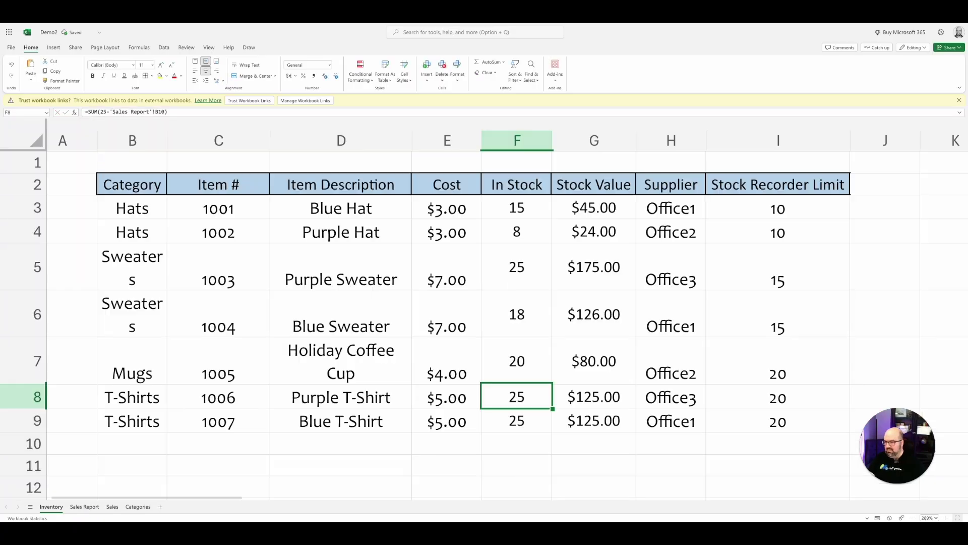
left_click(504, 367)
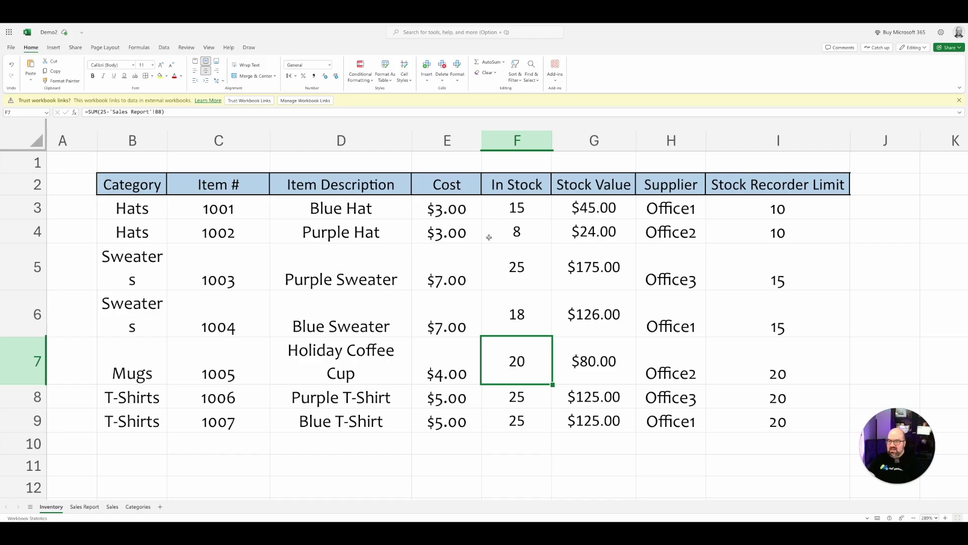
Add a conditional formatting rule to the Blue Hat In Stock cell F3 that highlights values less than or equal to I3 in light red
left_click(524, 204)
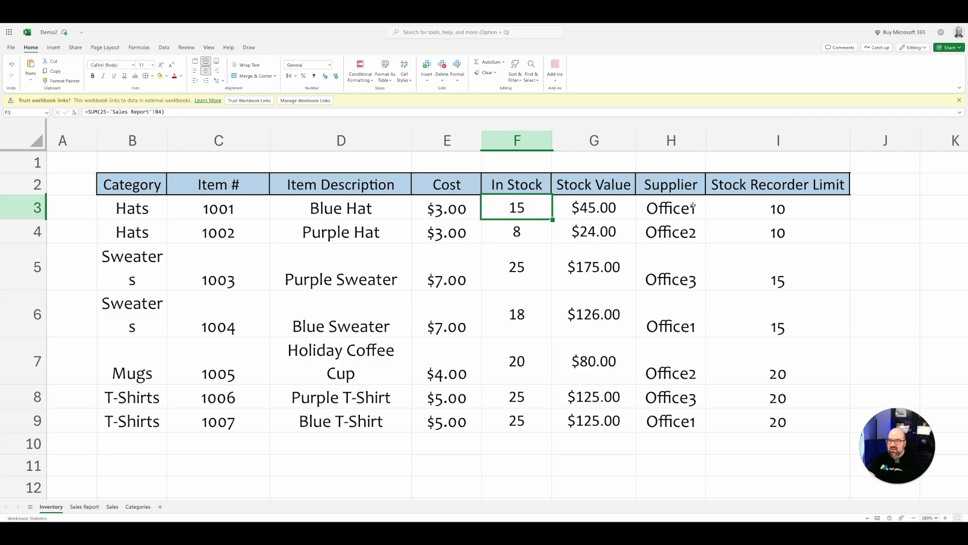
left_click(797, 209)
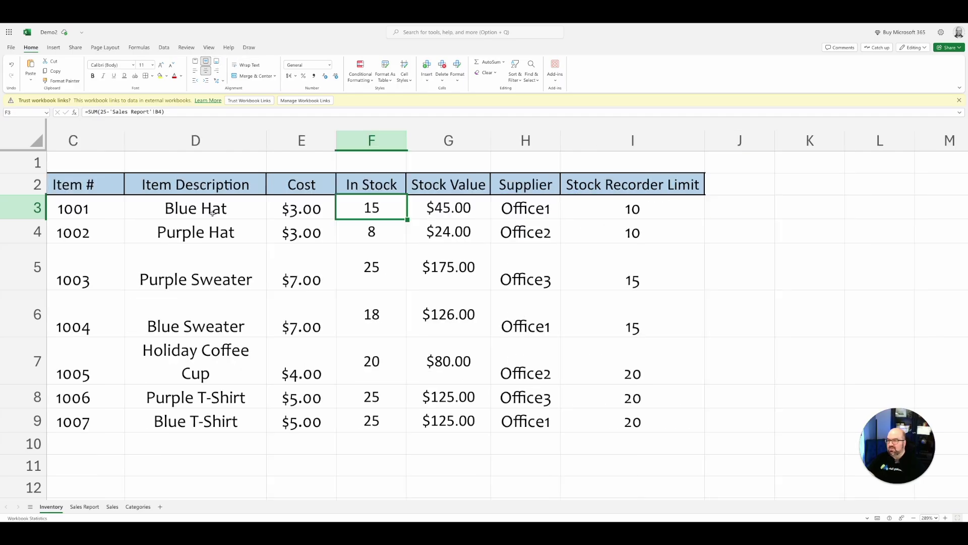
scroll(213, 212, "left", 1)
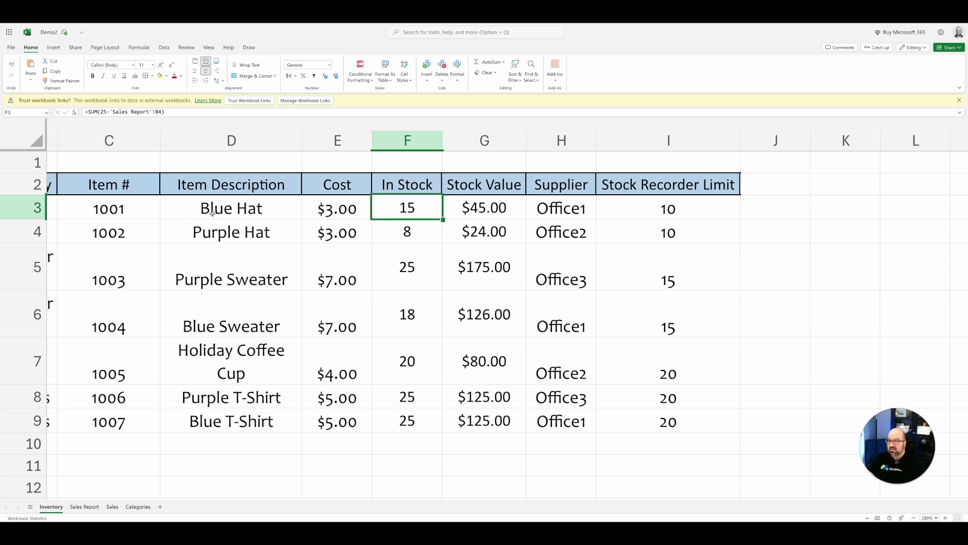
scroll(212, 212, "left", 3)
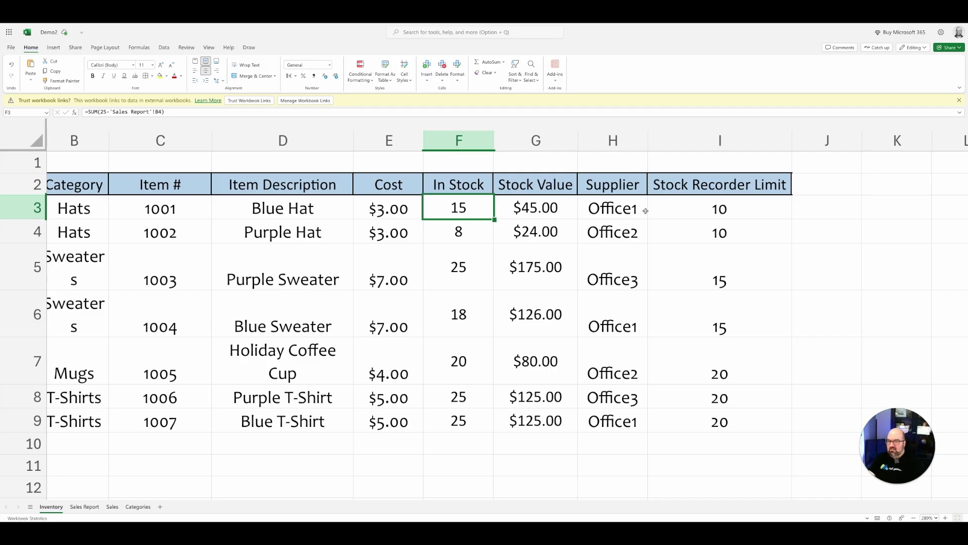
left_click(361, 68)
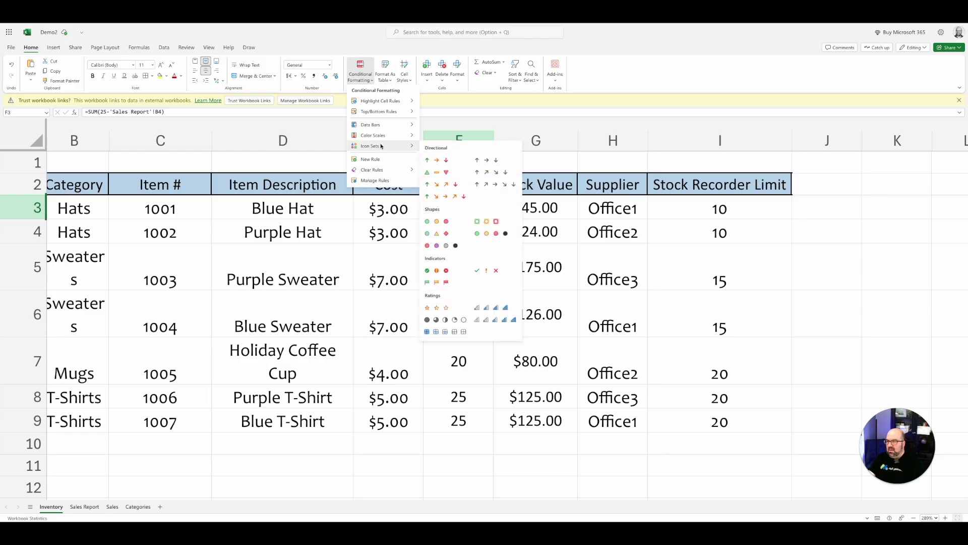
left_click(373, 159)
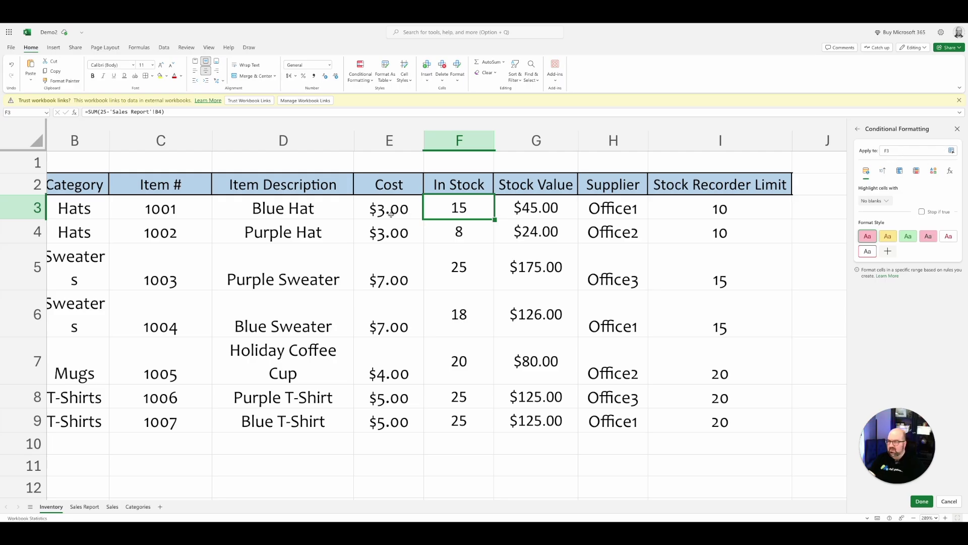
left_click(890, 202)
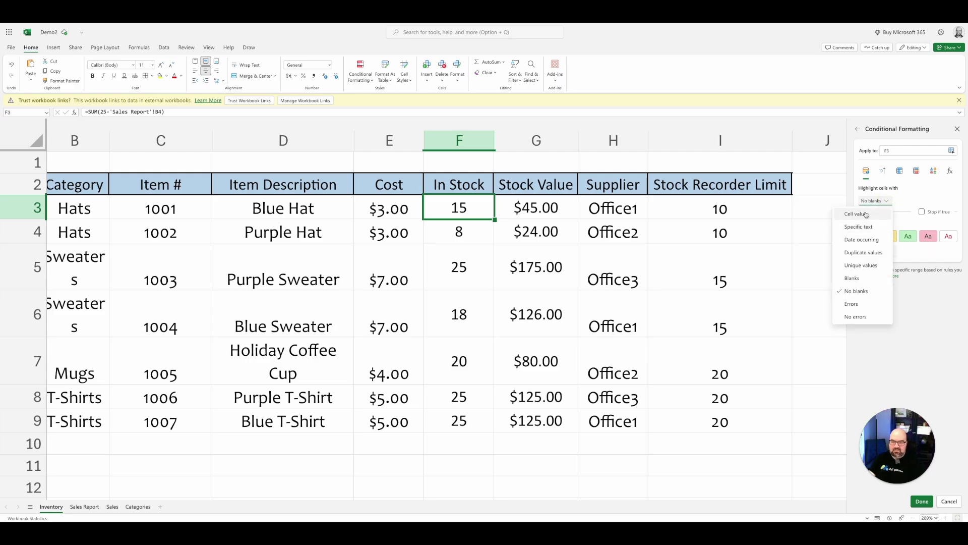
left_click(875, 214)
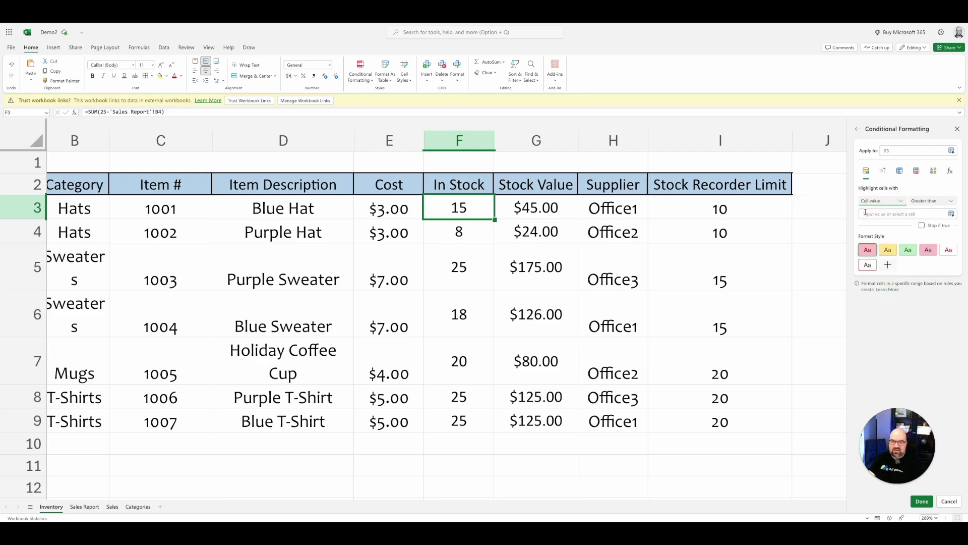
left_click(948, 202)
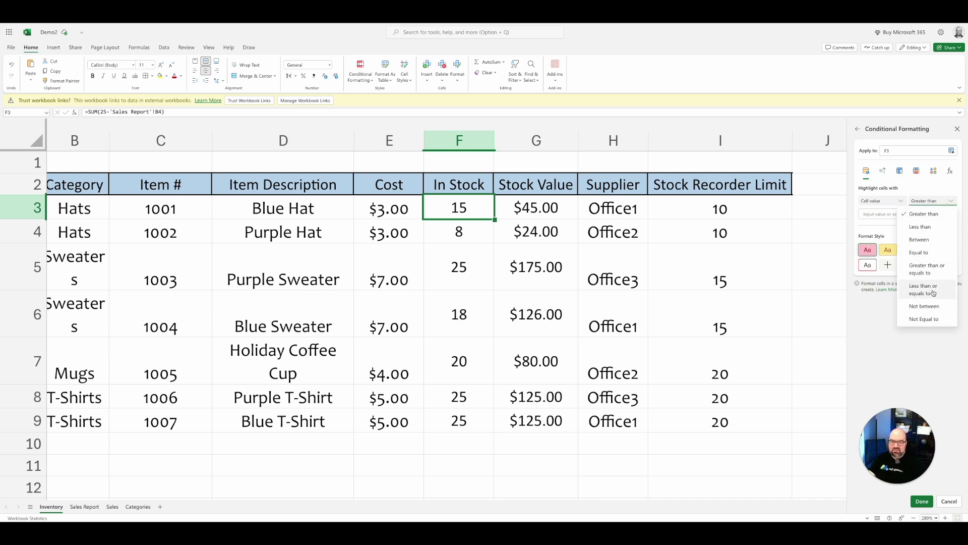
left_click(934, 293)
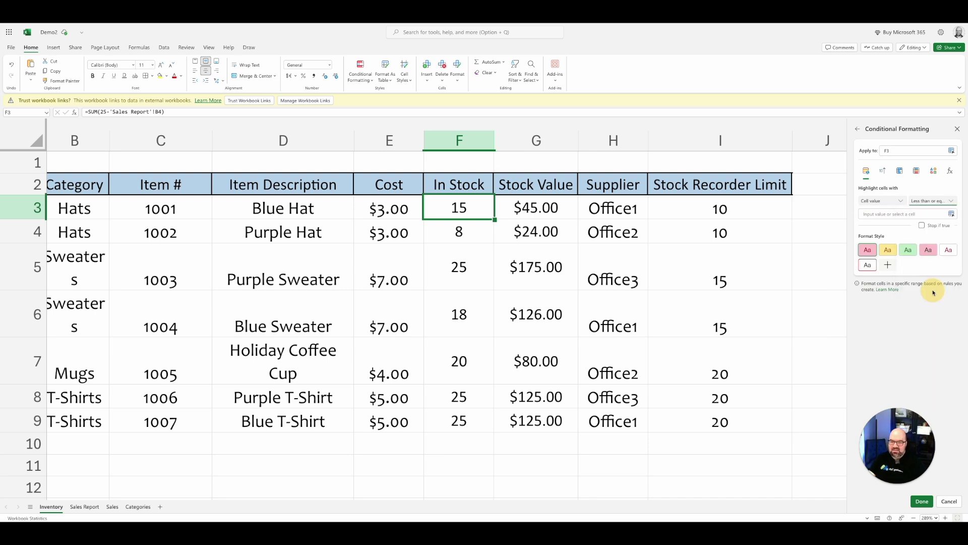
left_click(736, 210)
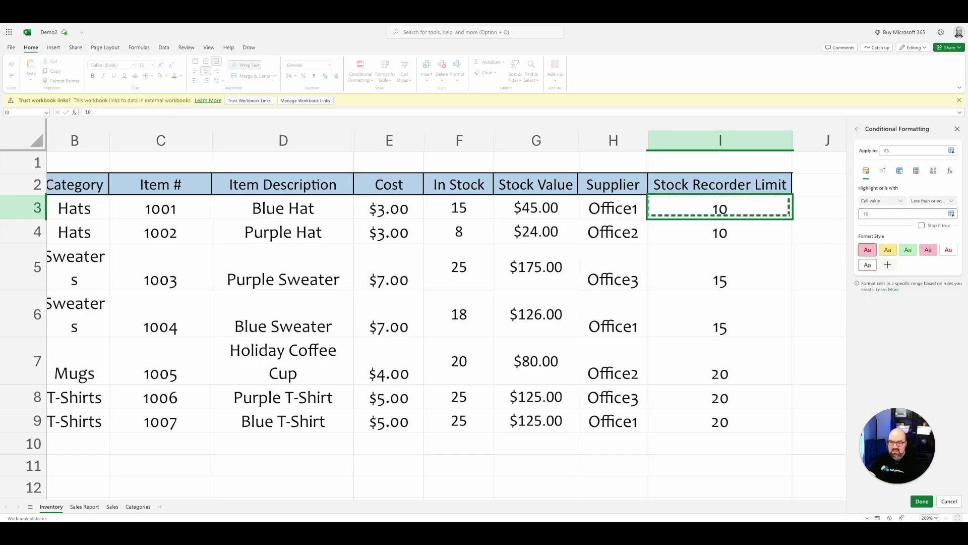
left_click(861, 249)
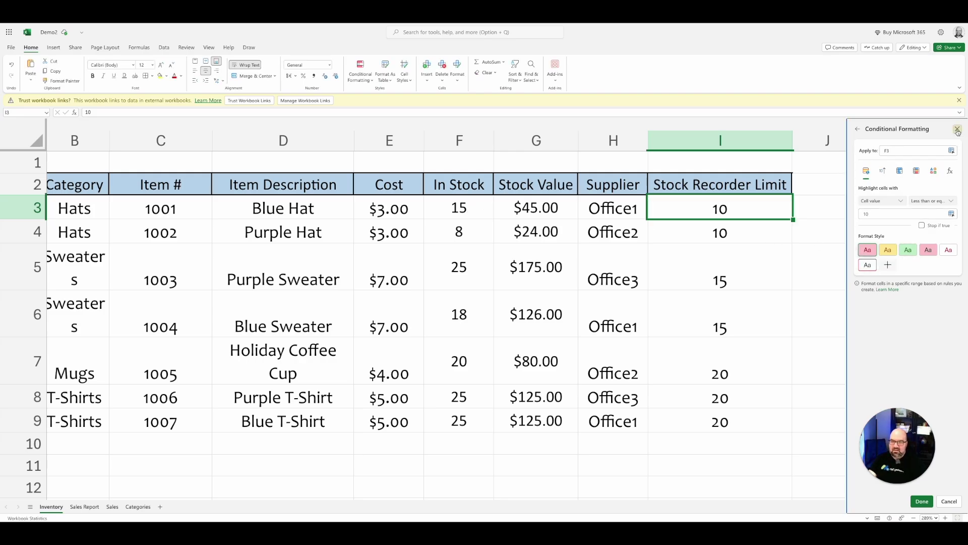
left_click(958, 130)
left_click(901, 185)
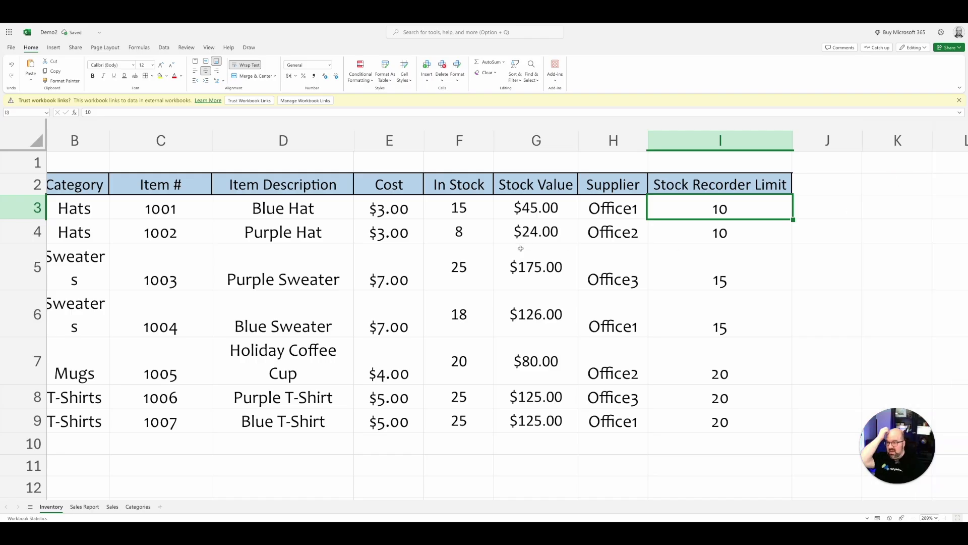
Set the quantity of the A&C Plumbing Blue Hat sale on the Sales sheet to 20
scroll(328, 287, "left", 2)
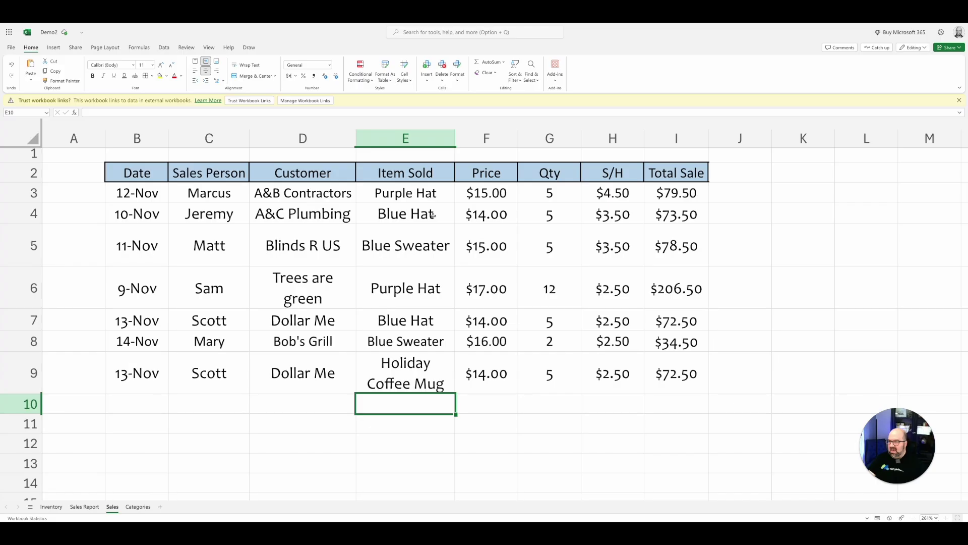
left_click(554, 216)
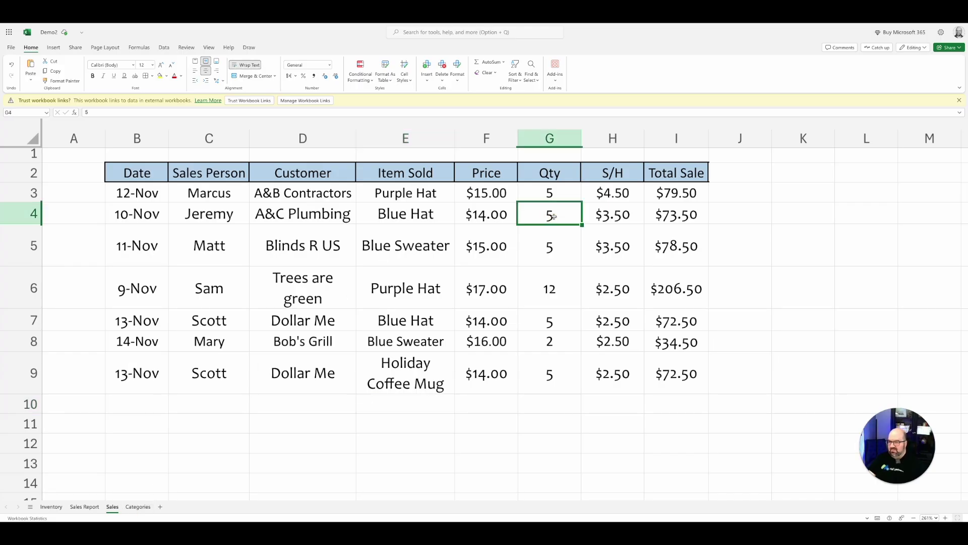
type("20")
key("Return")
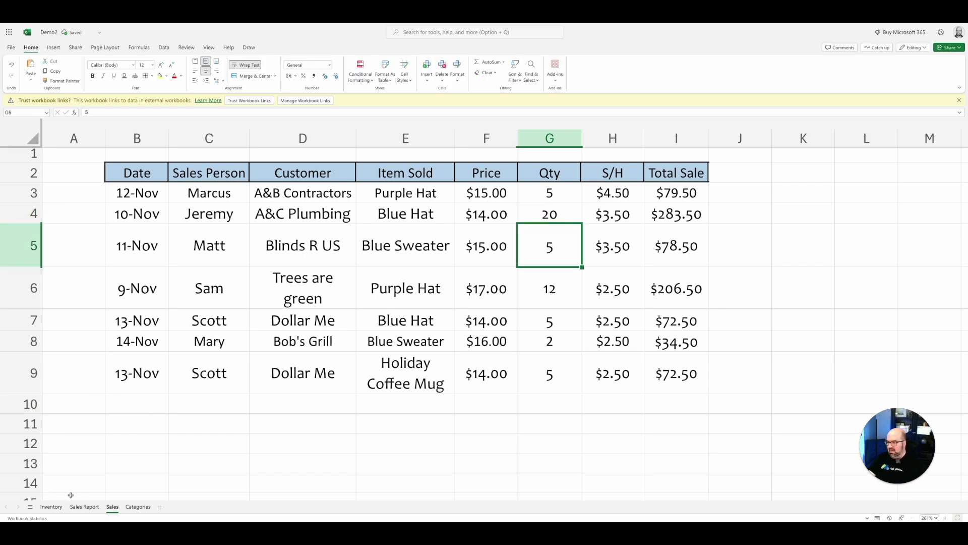
Refresh the Sales Report PivotTable and check the Blue Hat In Stock cell on the Inventory sheet
left_click(84, 507)
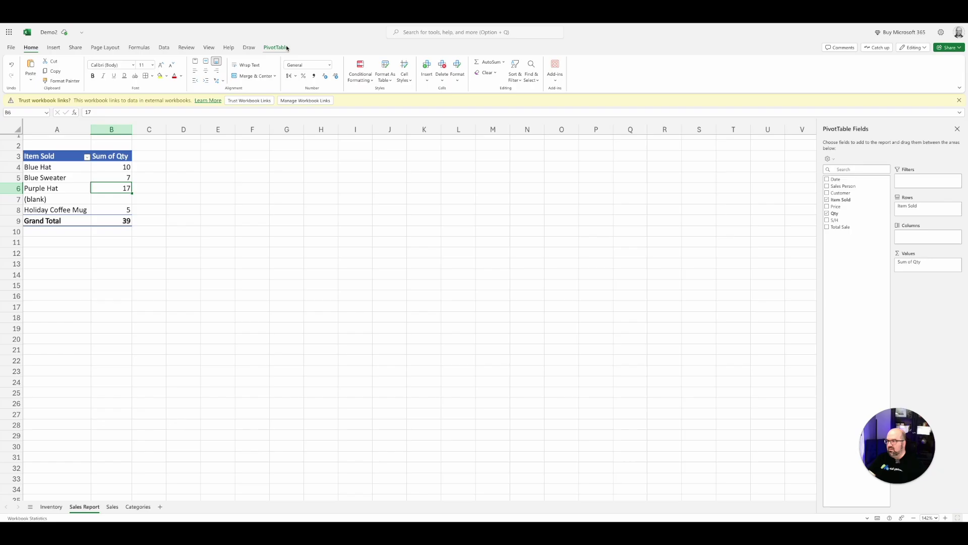
left_click(286, 48)
left_click(66, 67)
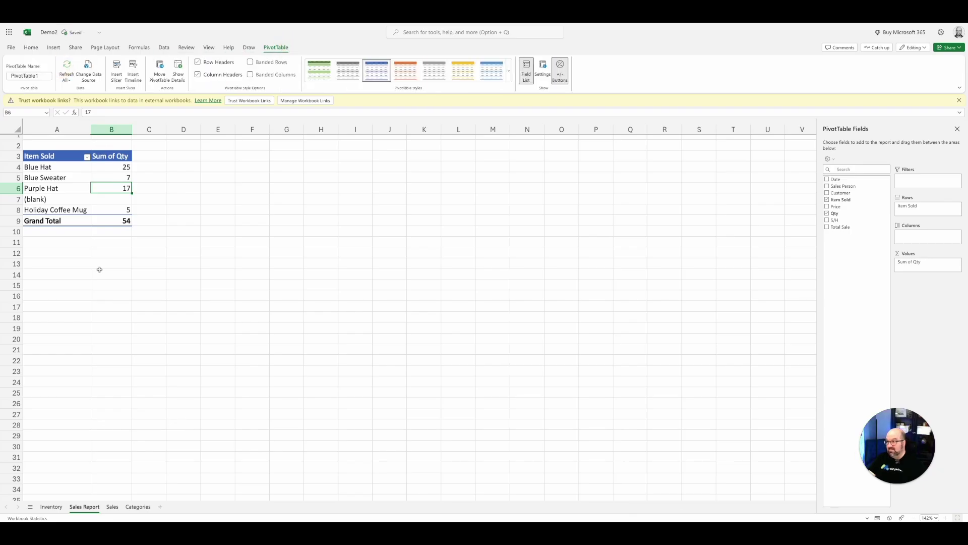
left_click(51, 507)
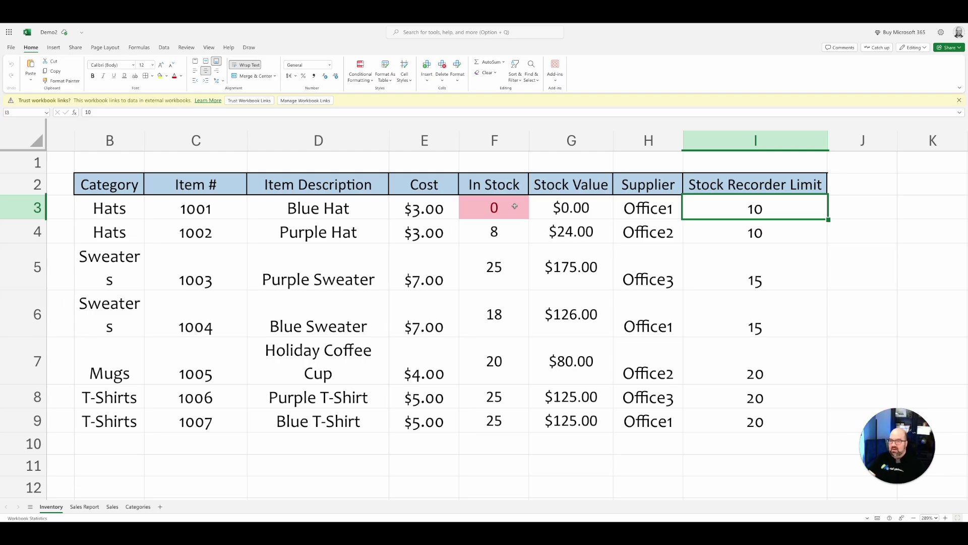
scroll(515, 205, "right", 1)
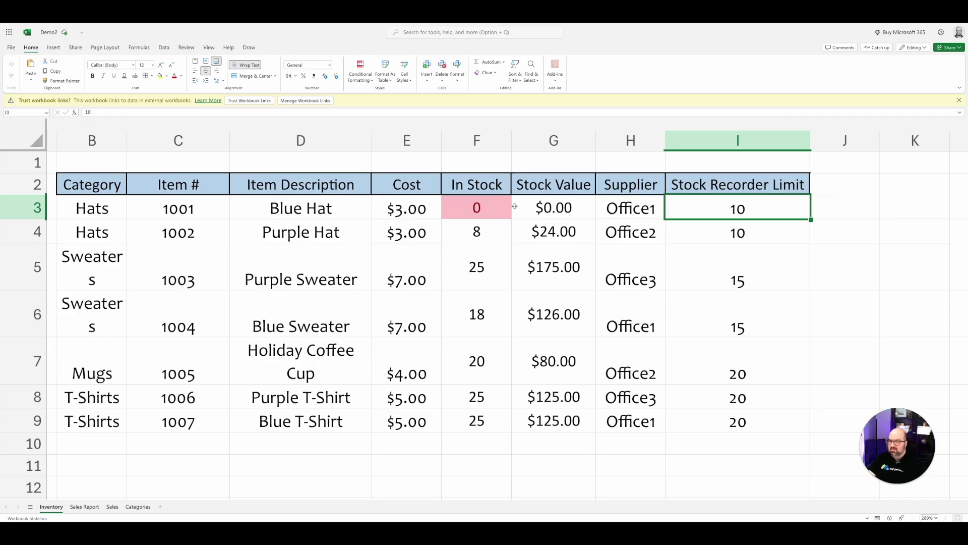
scroll(116, 468, "left", 1)
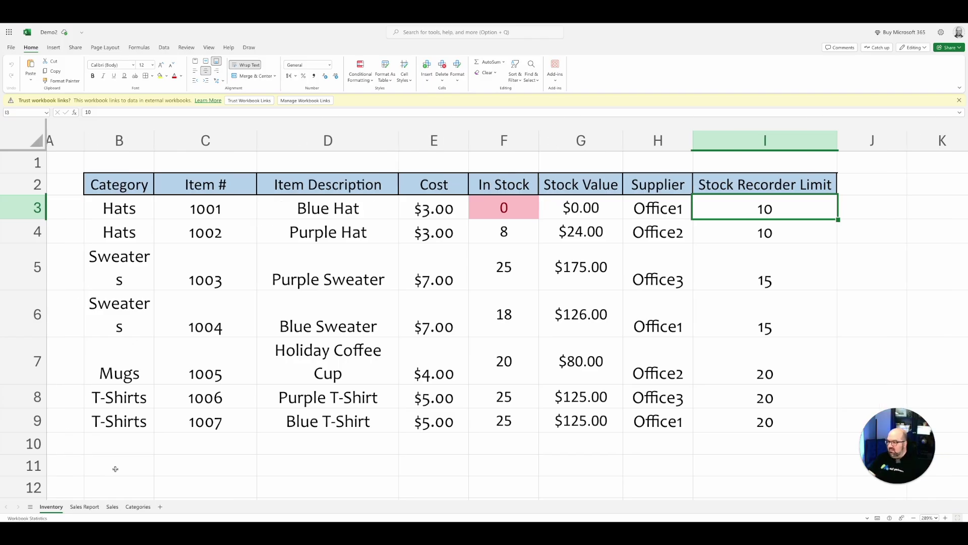
Refresh the Sales Report PivotTable again, return to the Inventory sheet and dismiss the open conditional formatting rule
left_click(84, 506)
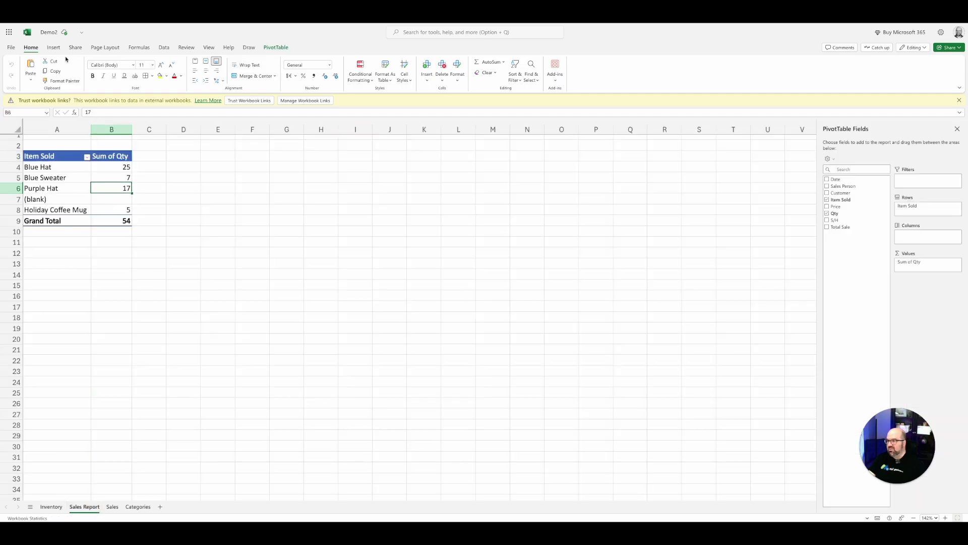
left_click(265, 49)
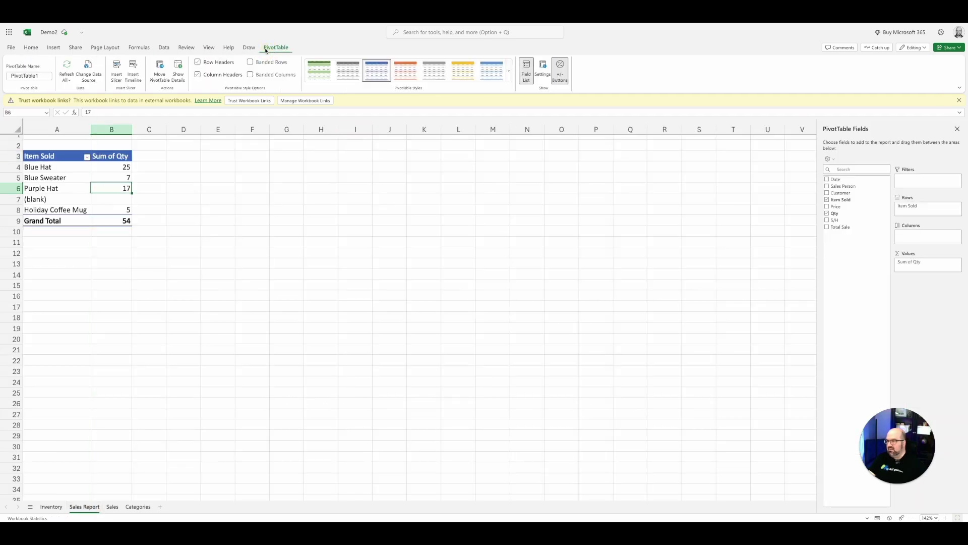
left_click(67, 67)
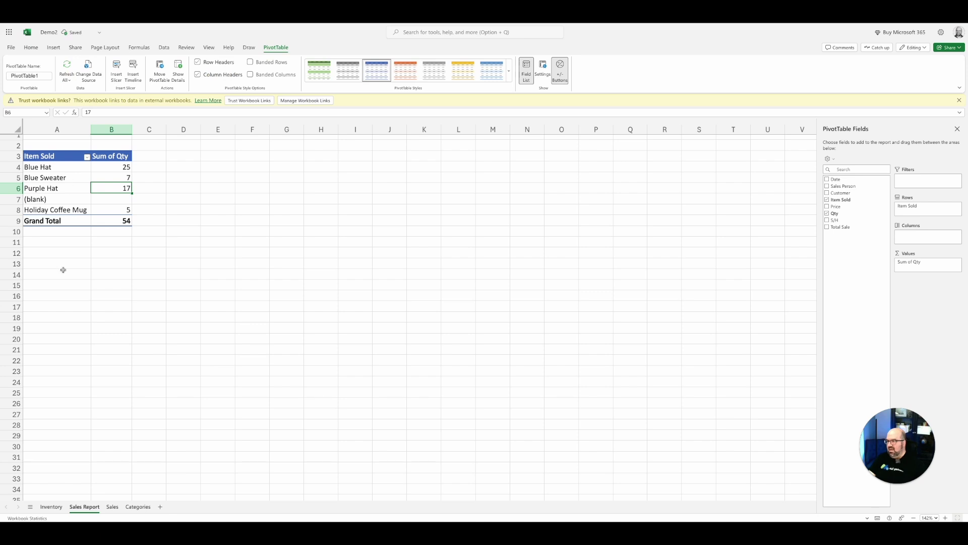
left_click(52, 506)
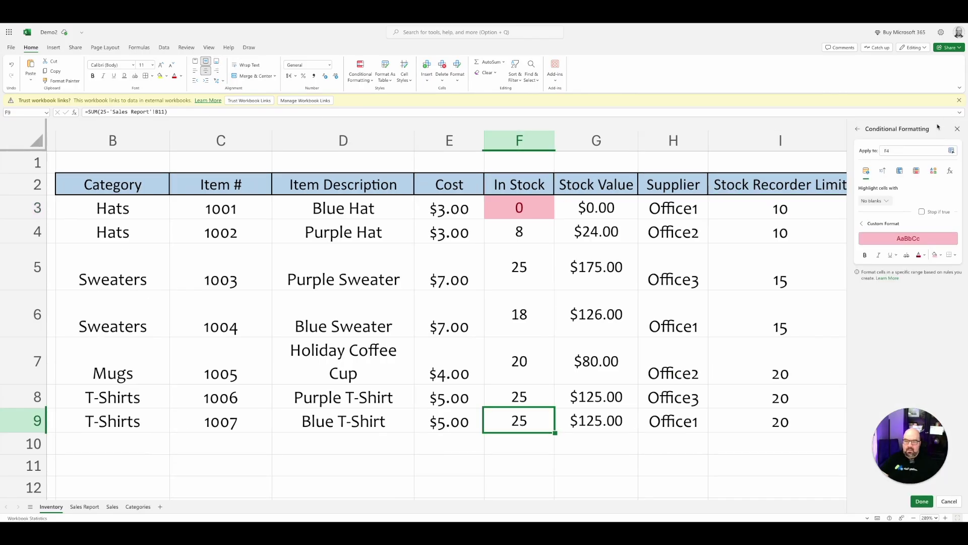
left_click(957, 127)
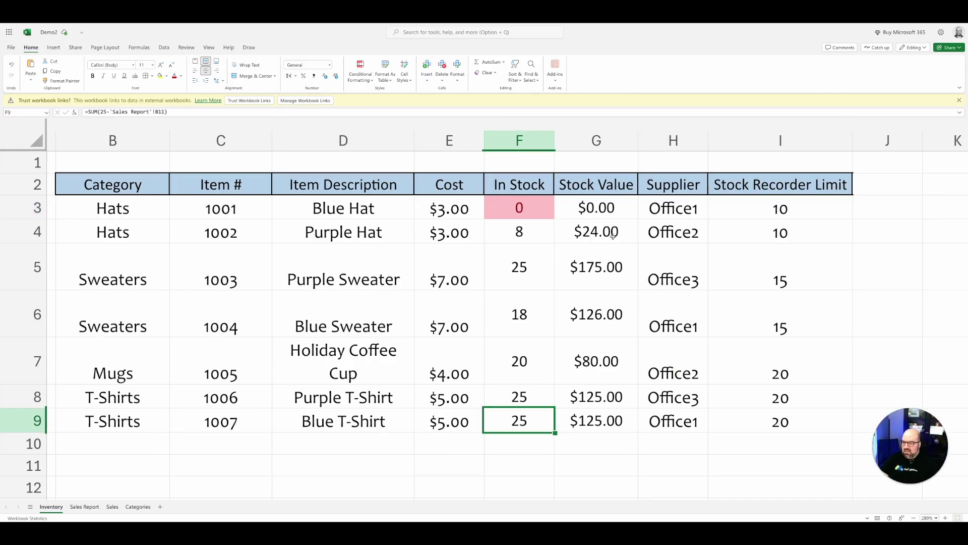
Rename the Categories sheet as "Categories and Stock"
left_click(520, 236)
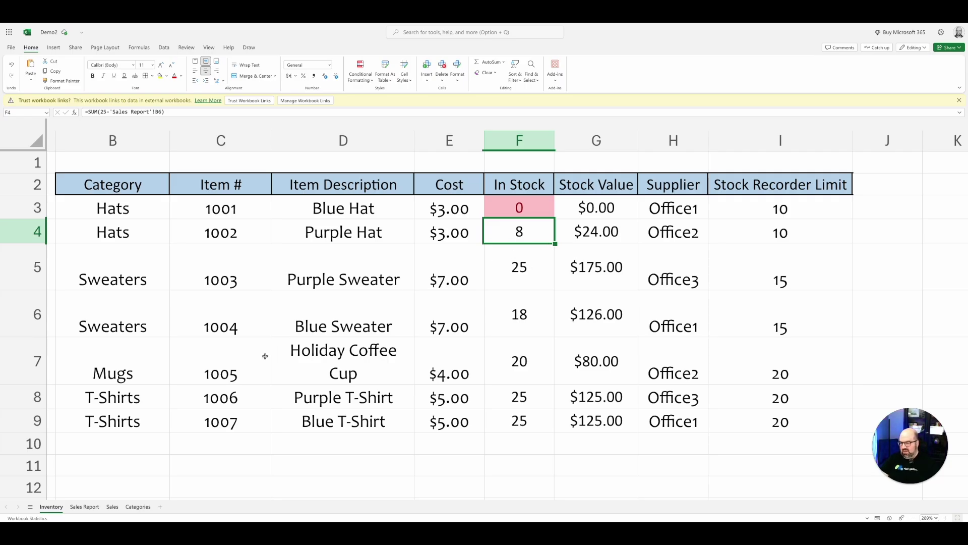
left_click(137, 507)
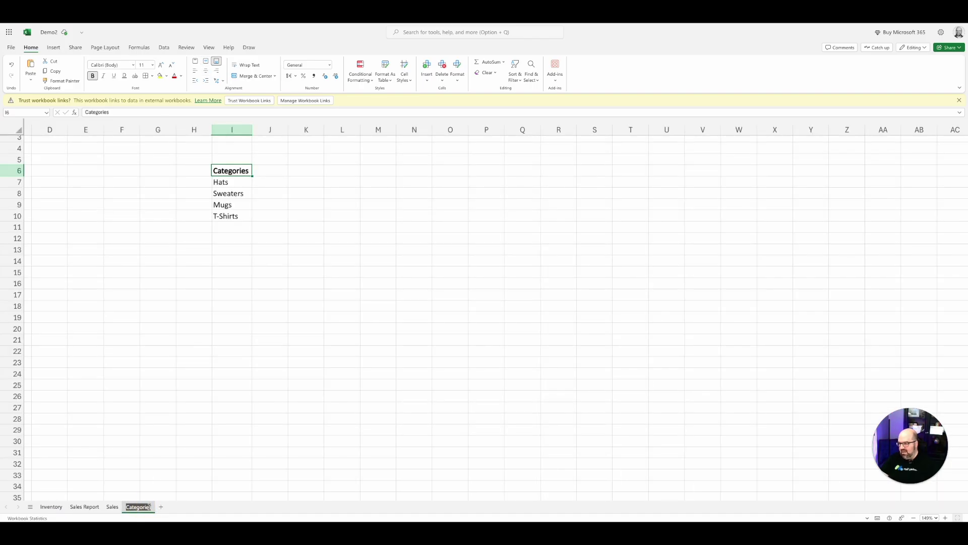
type("and Stock")
key("Return")
Copy the Inventory item descriptions and In Stock formulas into an Item and Stock Refill Amount Start table at L6 on Categories and Stock
left_click(51, 506)
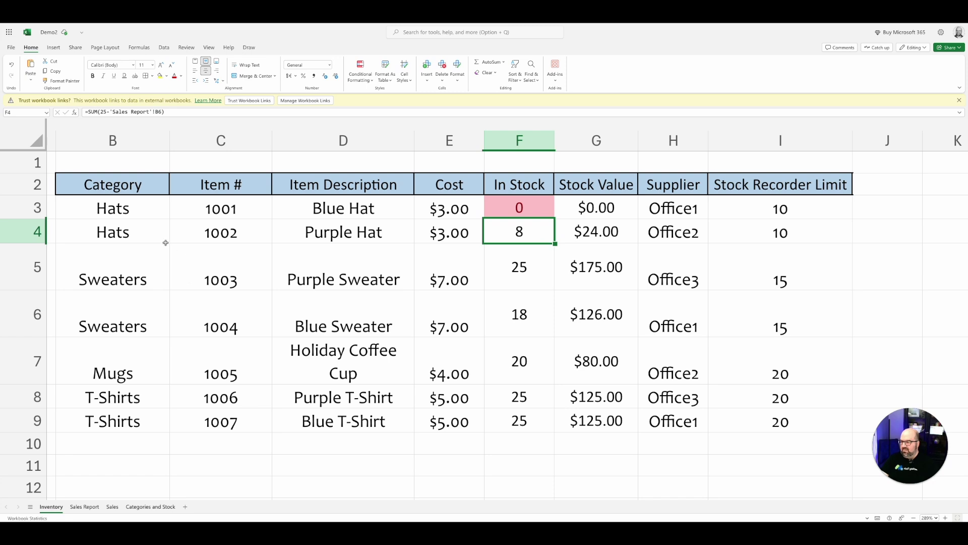
left_click(131, 207)
left_click_drag(131, 207, 507, 401)
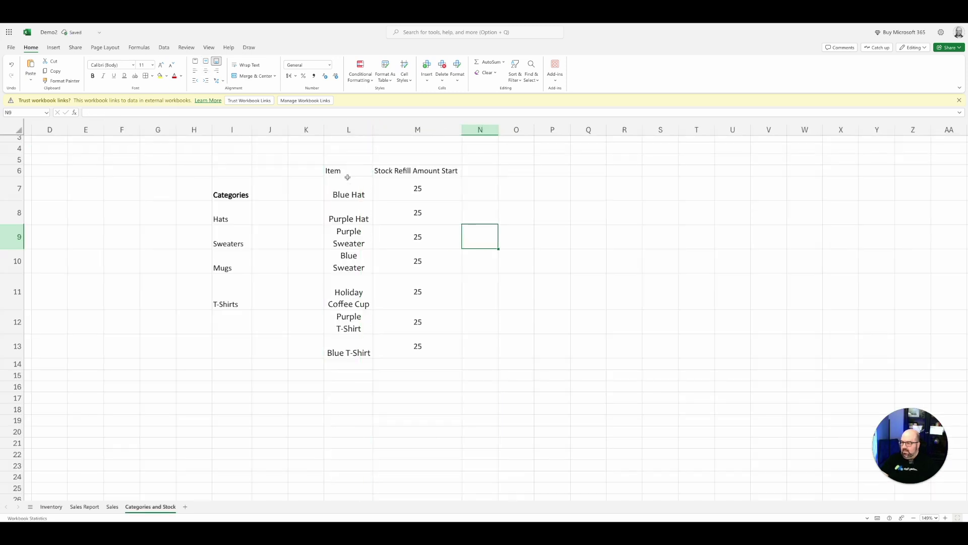
Shorten the header in M6 to "Stock Refill Amount" and check the refill amounts listed below it
left_click_drag(356, 171, 429, 171)
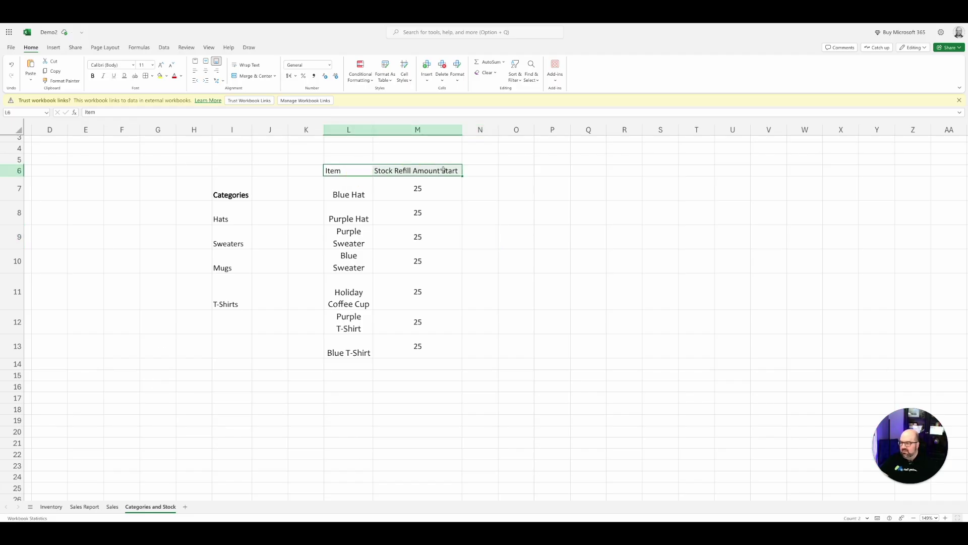
left_click(430, 190)
left_click(430, 212)
left_click(438, 344)
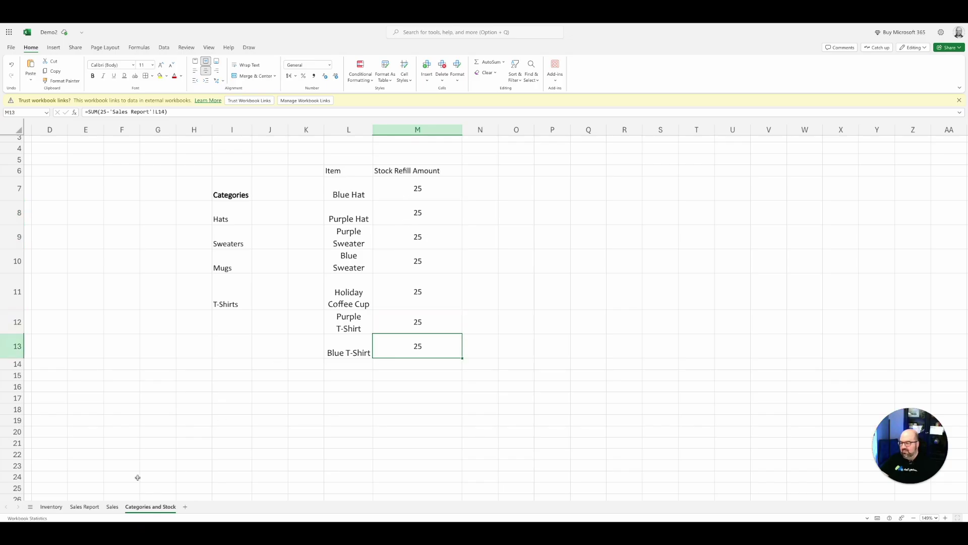
Replace the fixed 25 in the Purple Hat In Stock formula in F4 with a reference to 'Categories and Stock'!M8
left_click(113, 507)
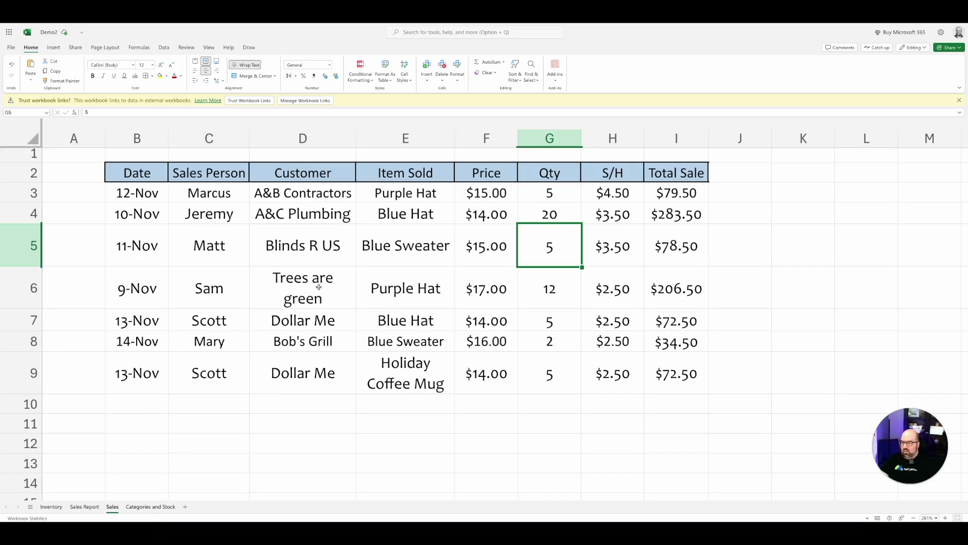
left_click(51, 507)
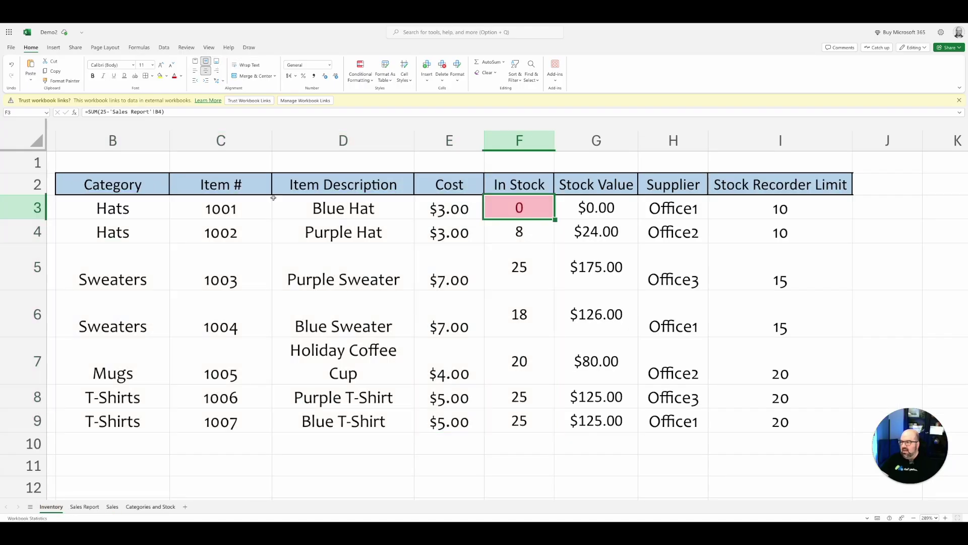
double_click(103, 112)
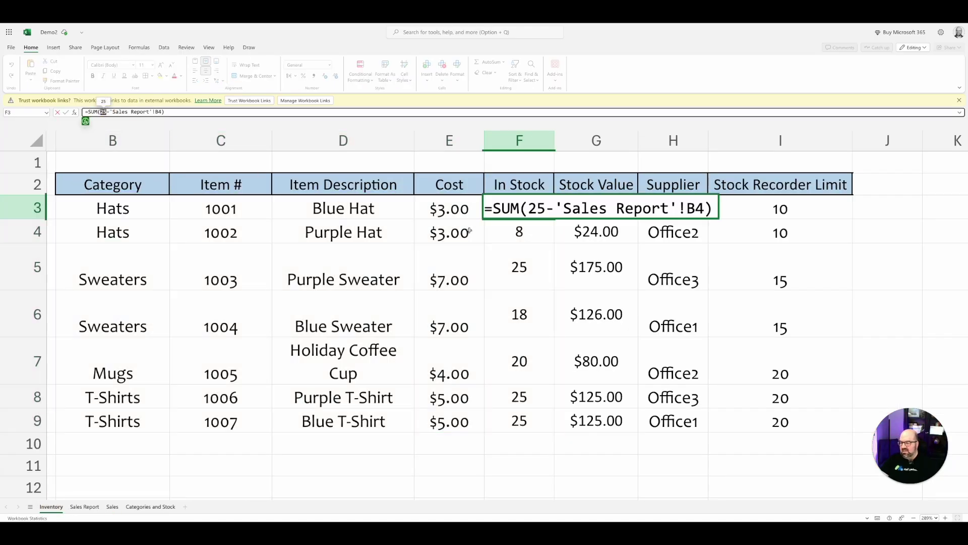
key("Return")
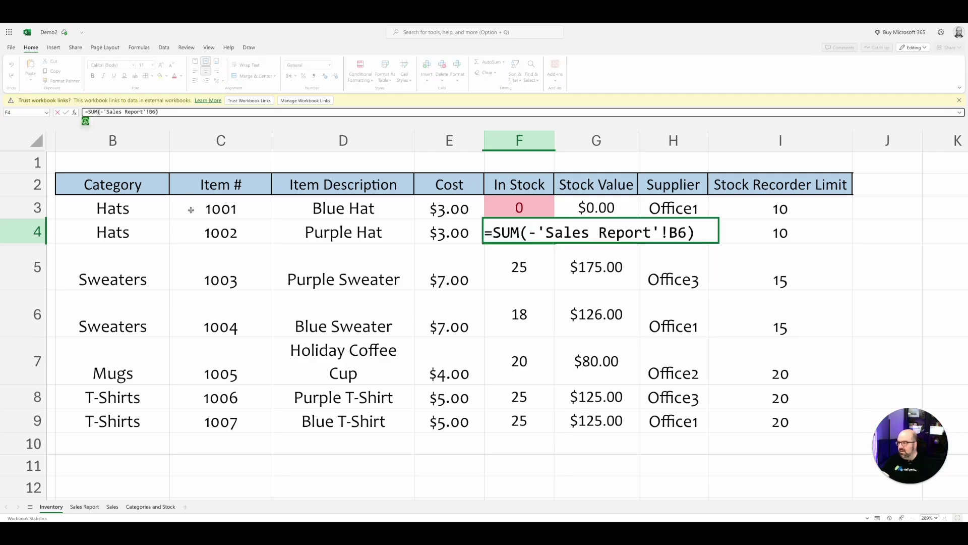
left_click(152, 507)
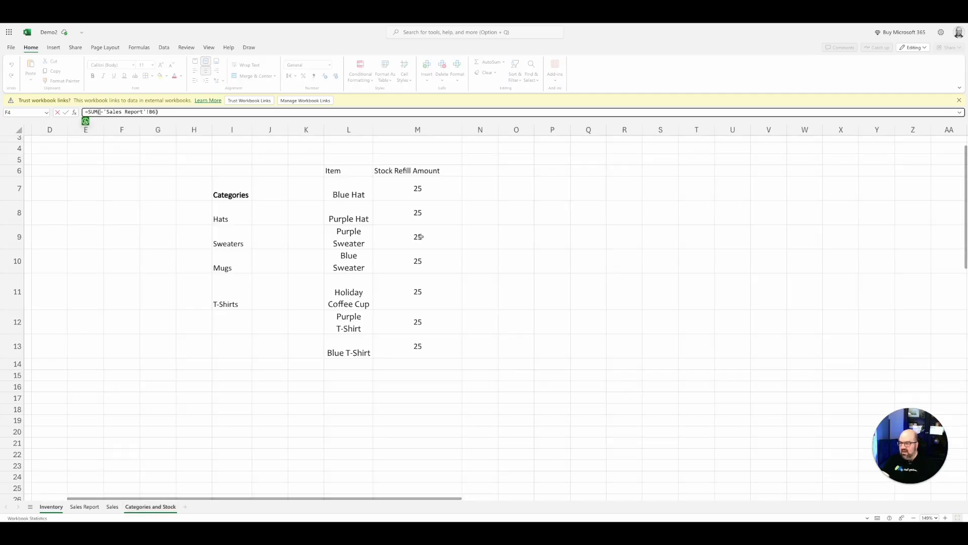
left_click(418, 212)
key("Return")
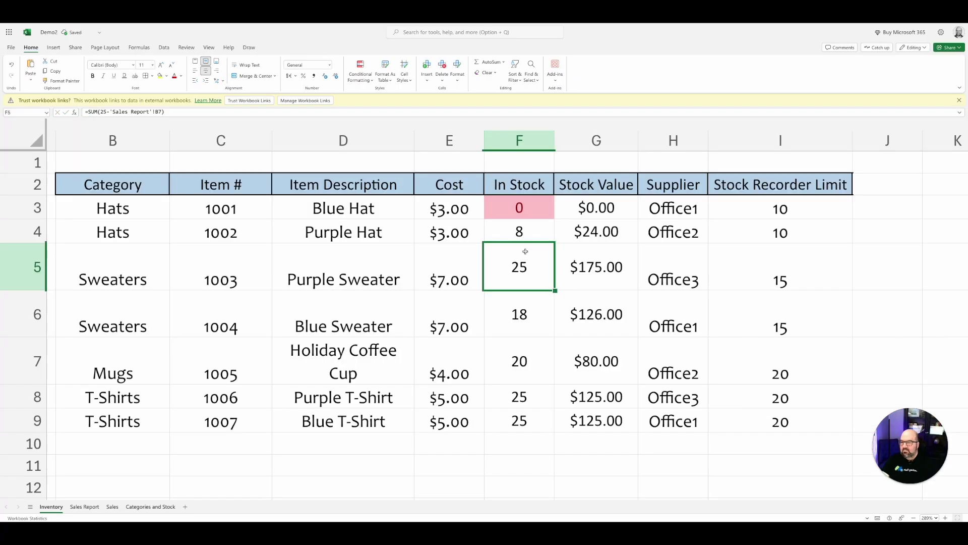
Add a conditional formatting rule to the Purple Hat In Stock cell F4 that highlights values less than or equal to 10 in light red
left_click(538, 231)
scroll(812, 218, "right", 1)
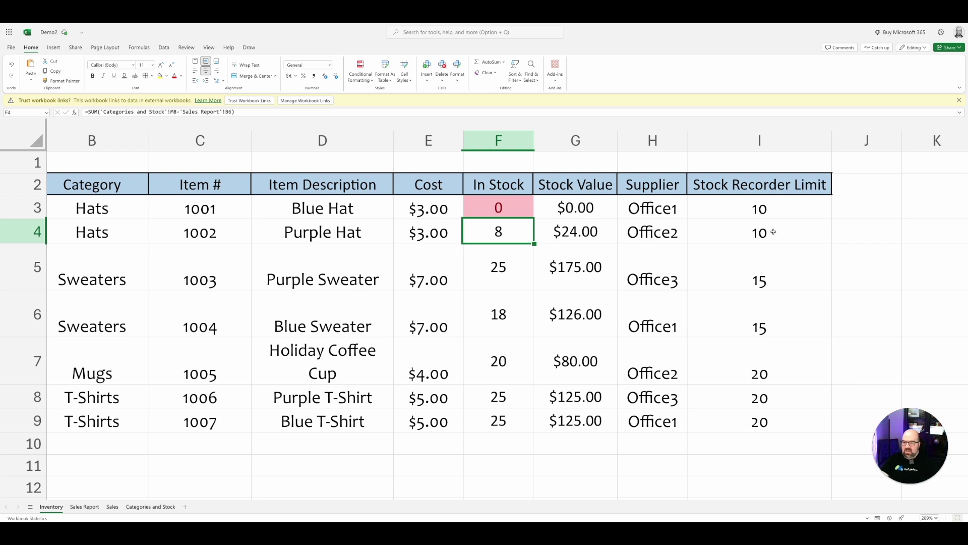
scroll(773, 232, "right", 1)
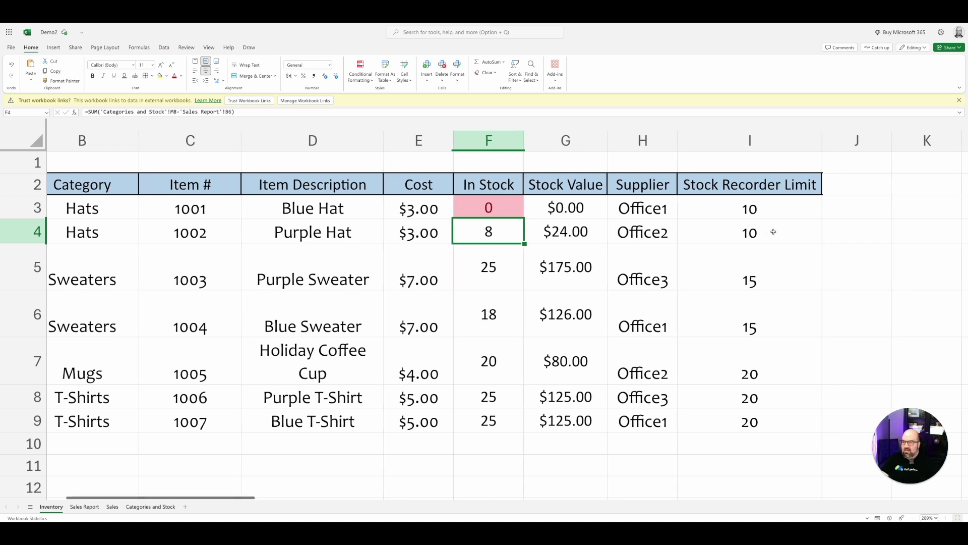
left_click(359, 79)
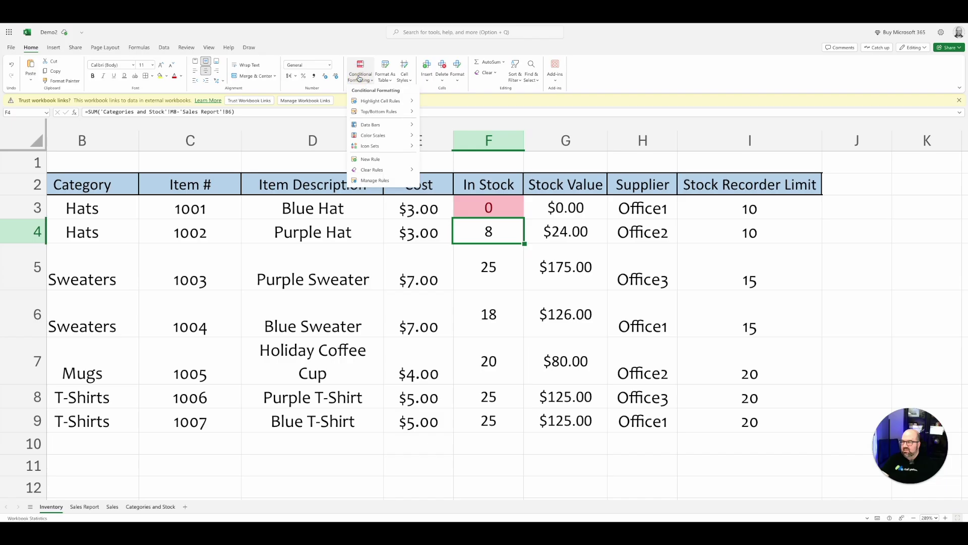
left_click(389, 160)
left_click(876, 201)
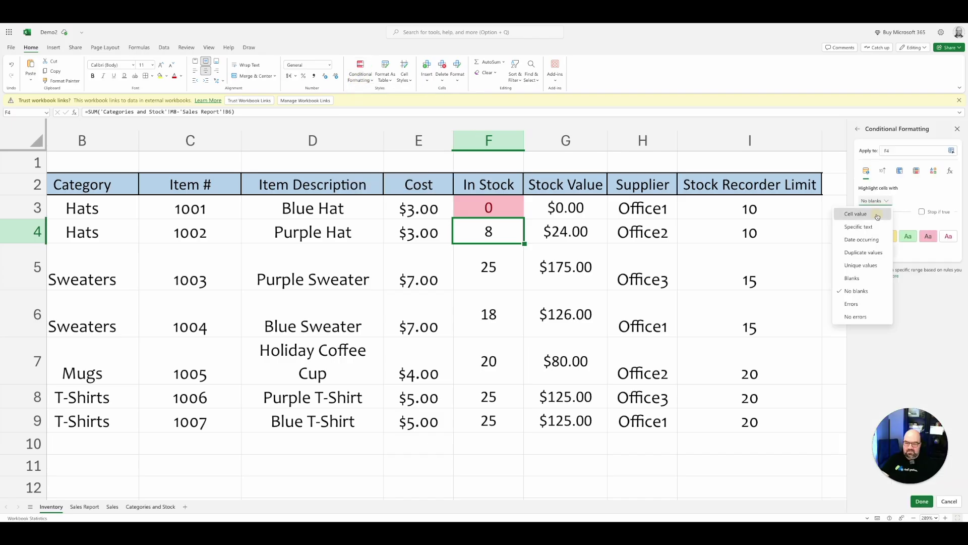
left_click(877, 215)
left_click(932, 201)
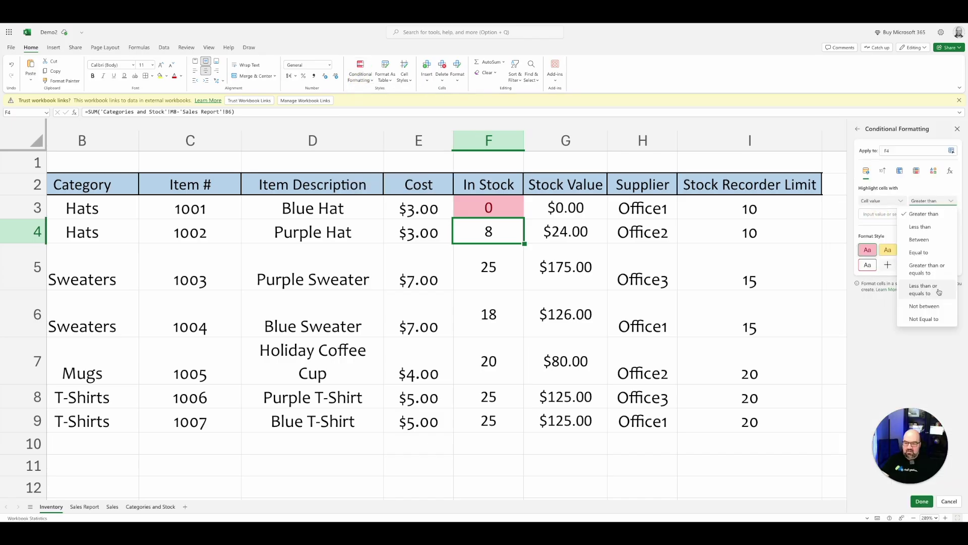
left_click(939, 291)
left_click(891, 214)
type("10")
left_click(957, 129)
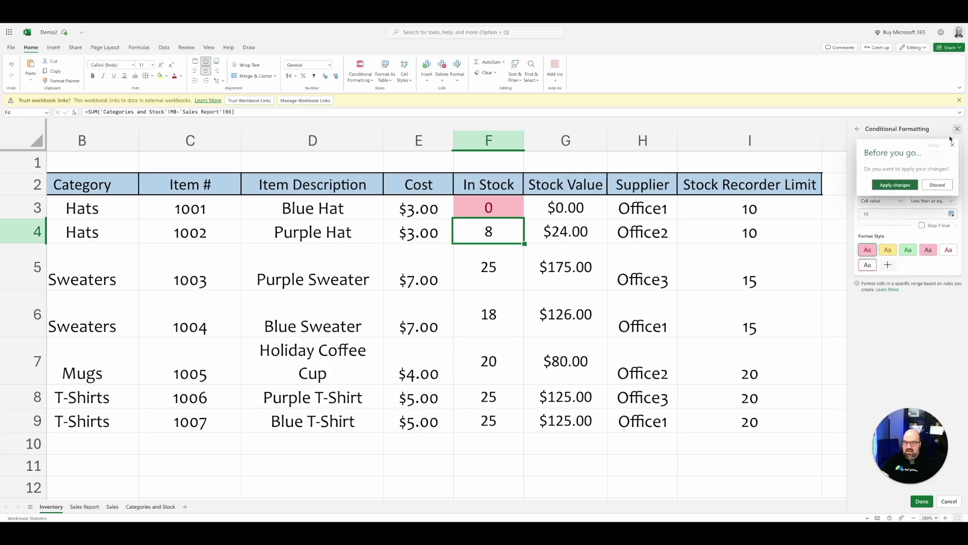
left_click(896, 184)
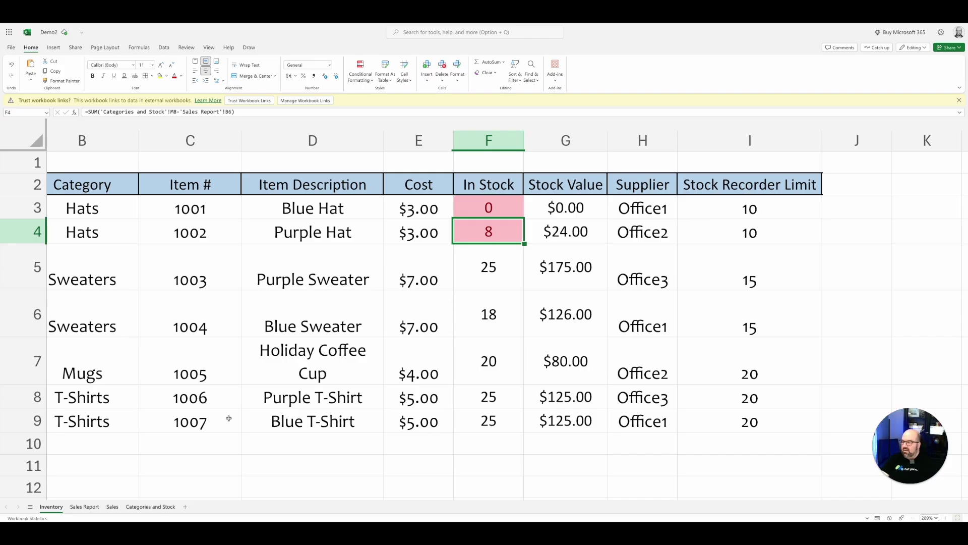
Set the Purple Hat refill amount on the Categories and Stock sheet to 50 and check its In Stock cell on Inventory
left_click(150, 506)
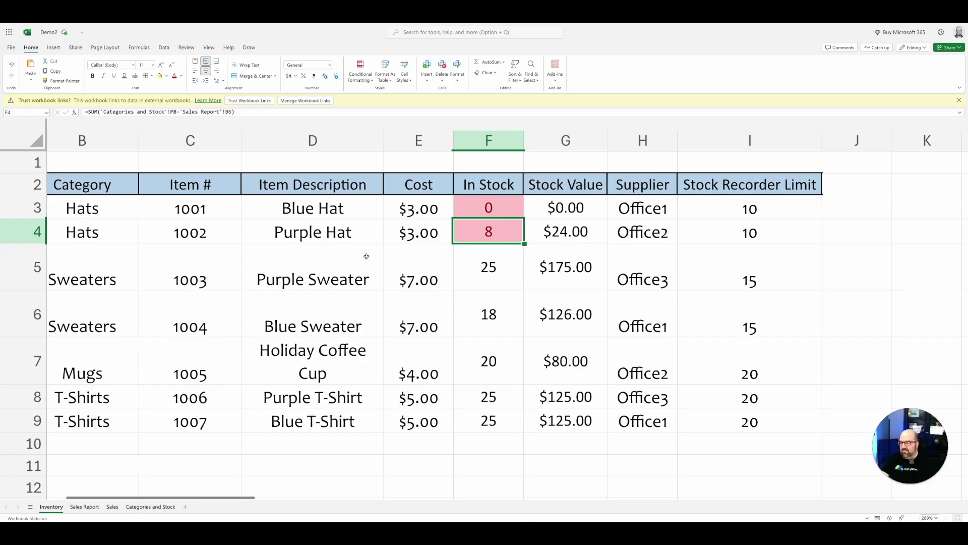
left_click(159, 506)
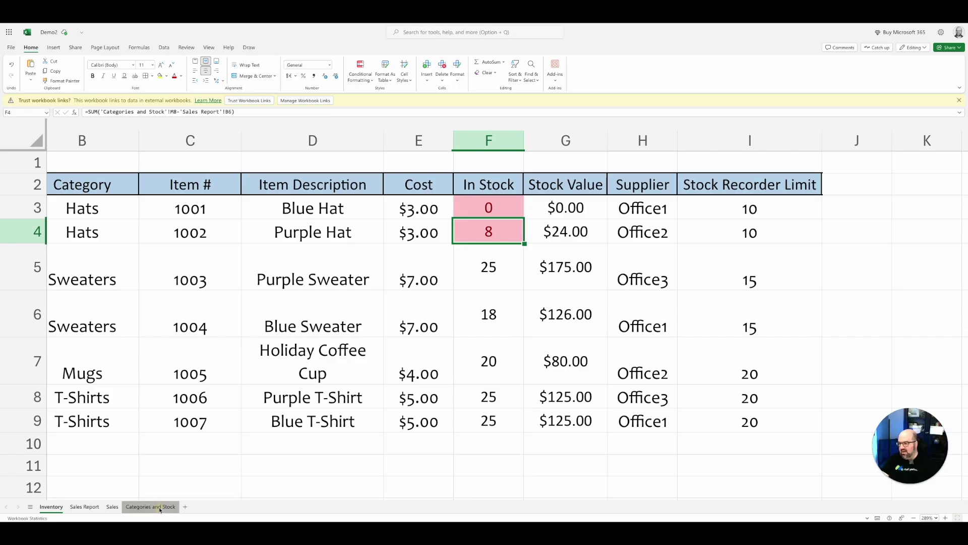
left_click(425, 214)
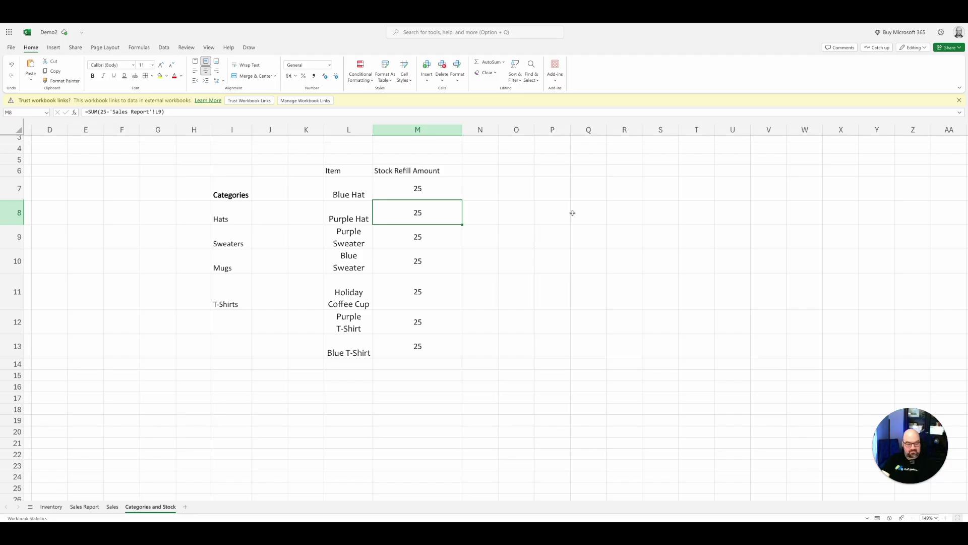
type("50")
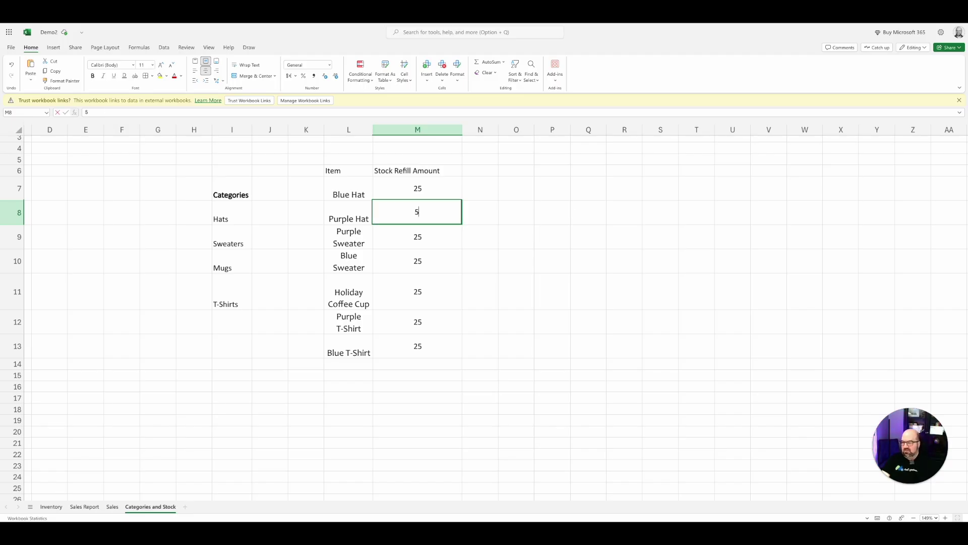
key("Return")
left_click(51, 507)
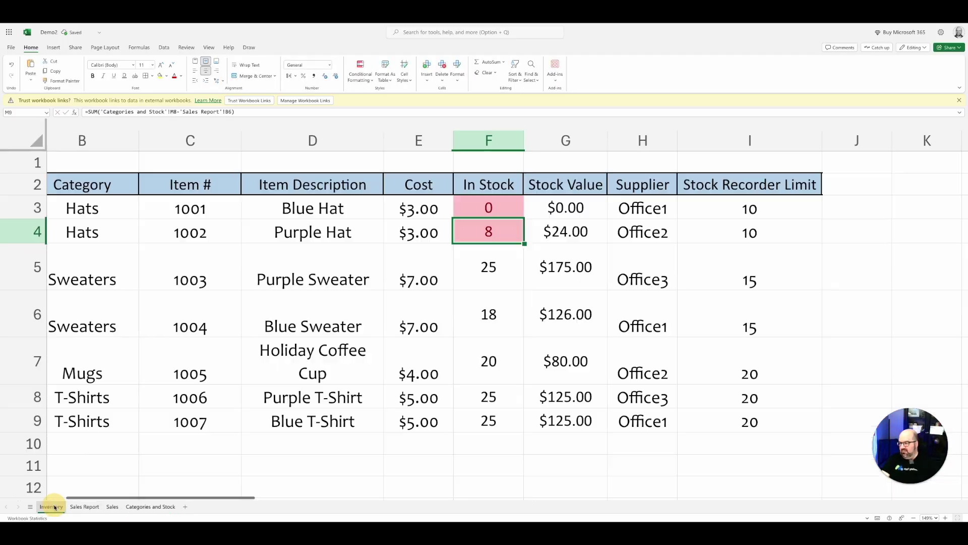
left_click(421, 267)
left_click(506, 237)
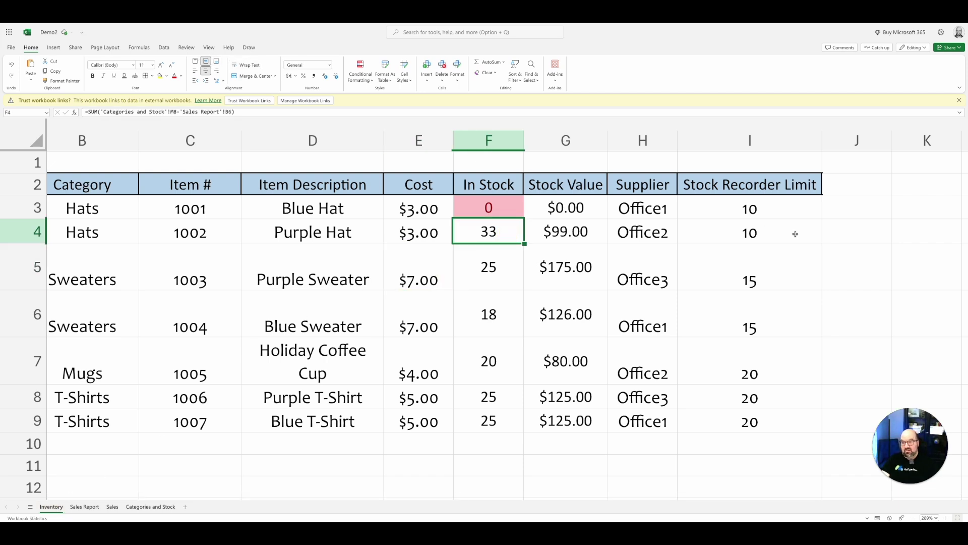
Sum the Stock Value column G3:G9 in cell G11 of the Inventory sheet
scroll(374, 384, "left", 1)
scroll(504, 398, "down", 2)
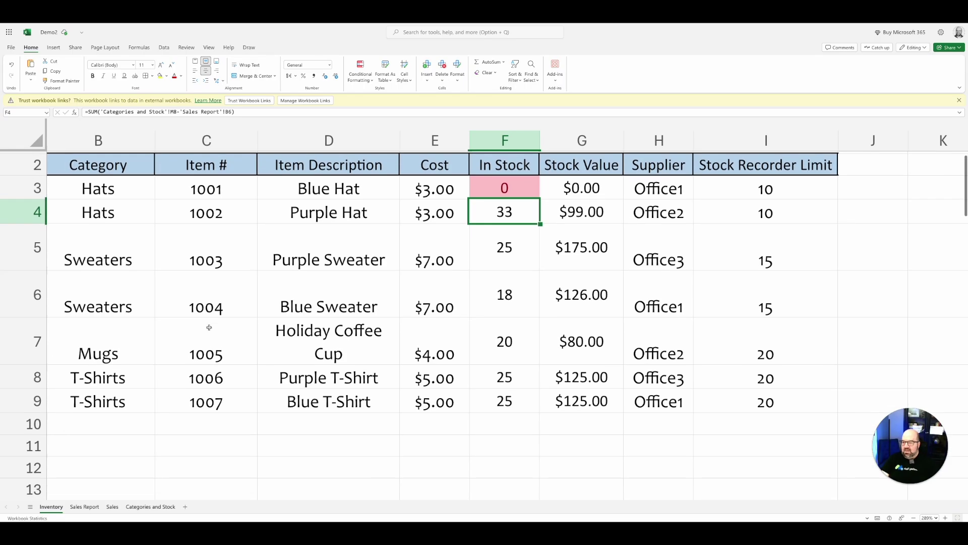
left_click(568, 432)
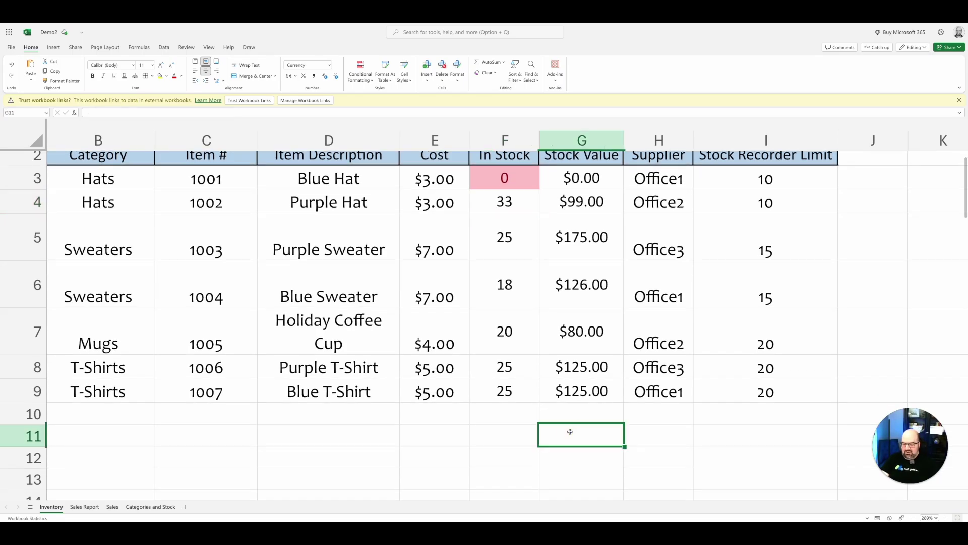
type("=sum(")
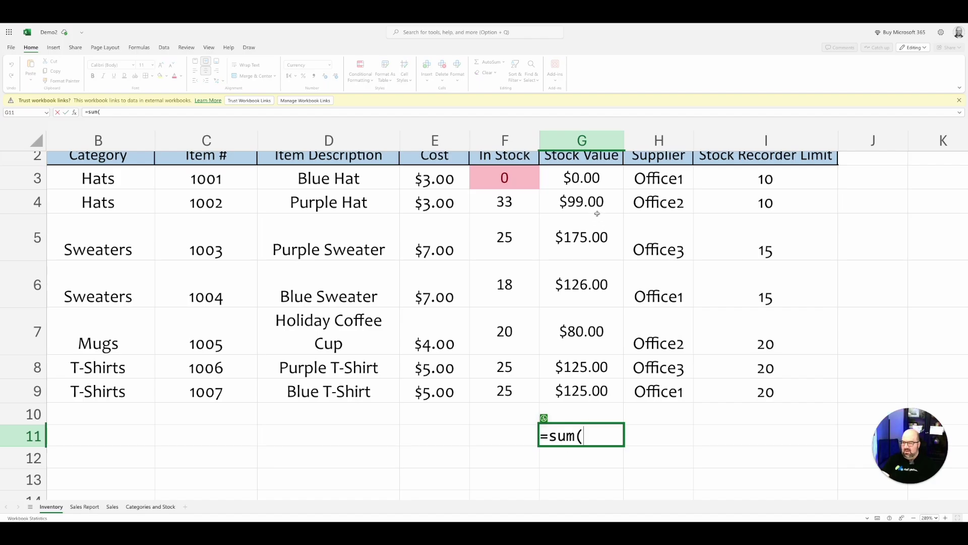
left_click_drag(583, 176, 589, 391)
key("Return")
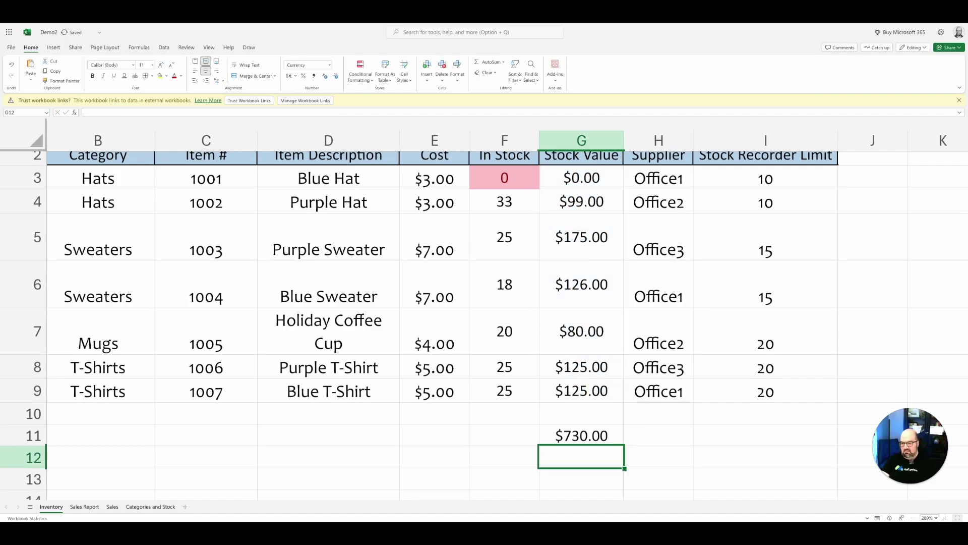
Label the stock value sum with "Total" in cell F11
left_click(525, 436)
type("Total")
key("Return")
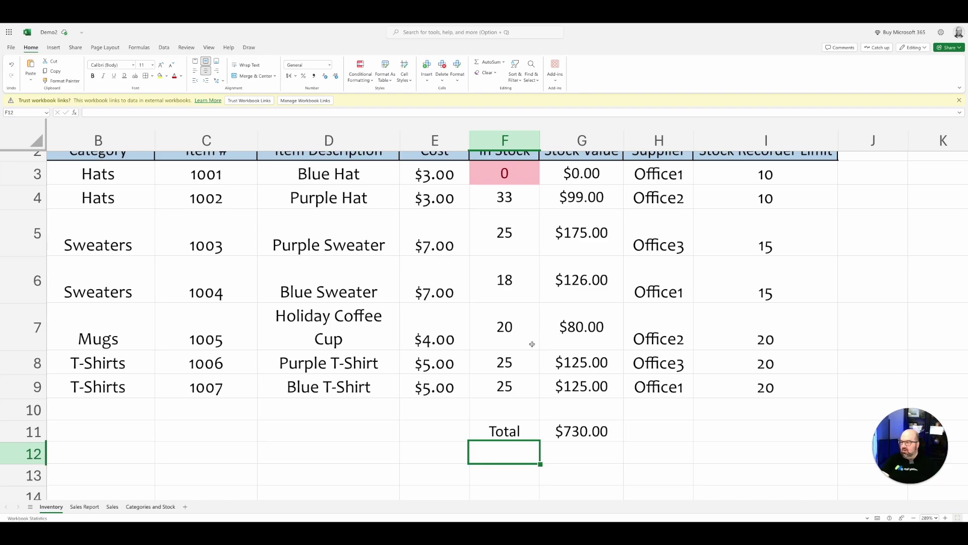
scroll(532, 344, "up", 1)
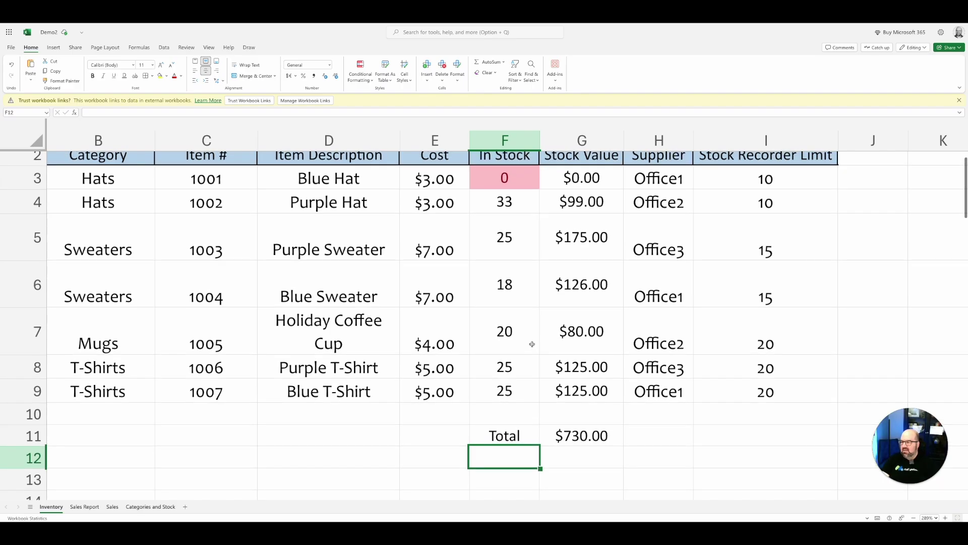